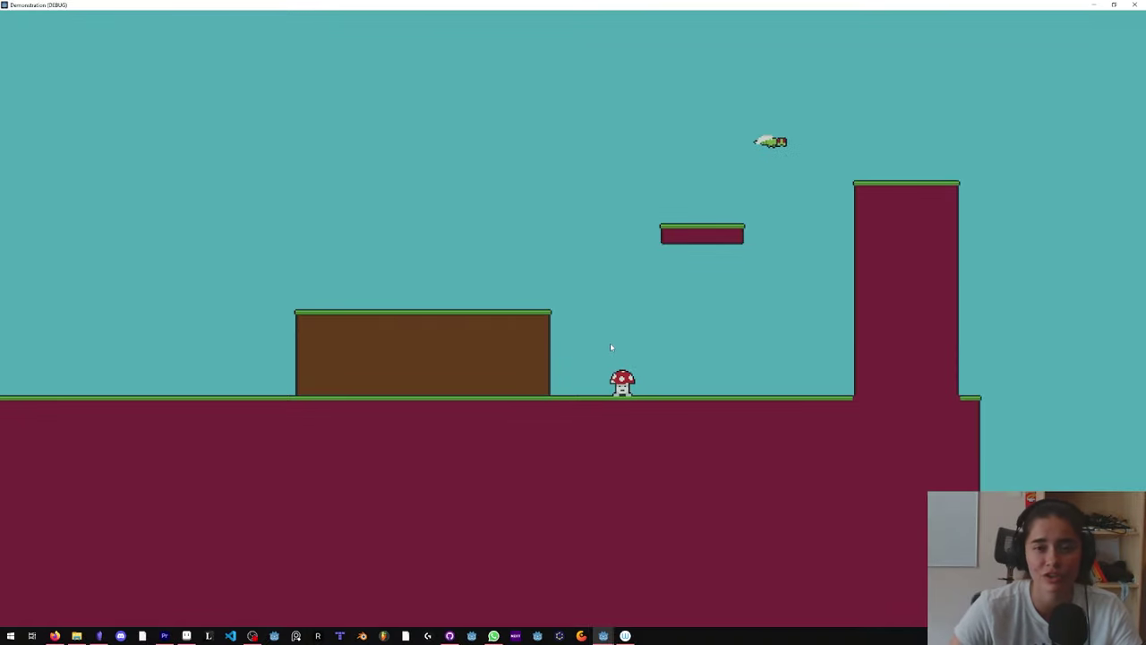
# Step: Play the level, walking and jumping the player around the brown block, then close the game window
pyautogui.press('Left')
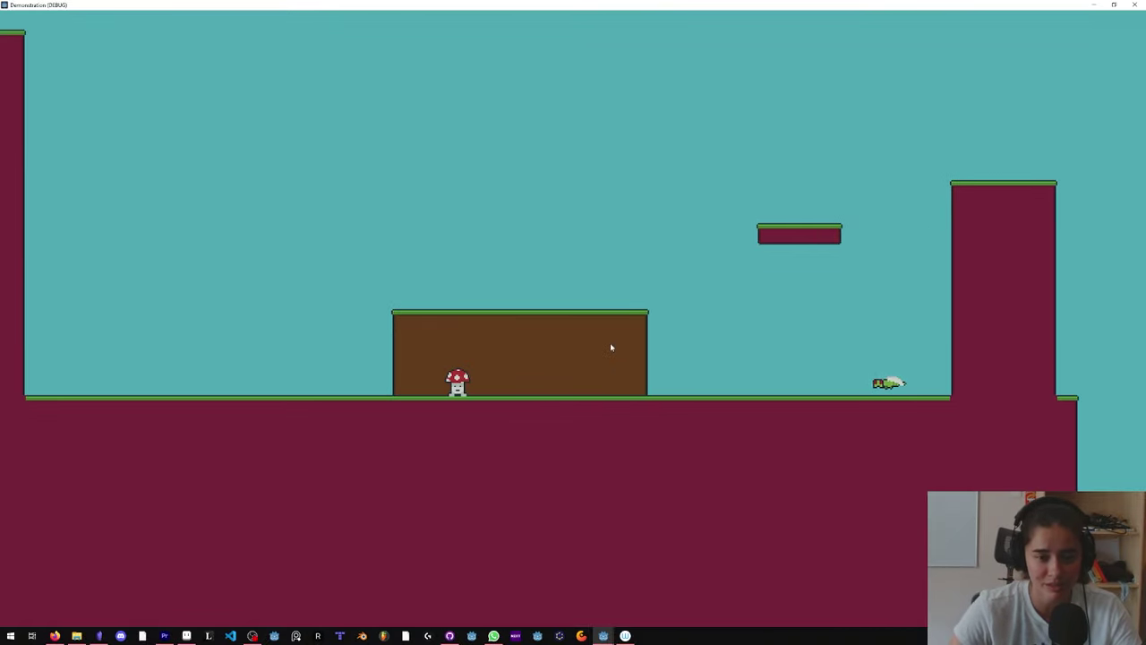
pyautogui.press('Right')
pyautogui.press('space')
pyautogui.press('space')
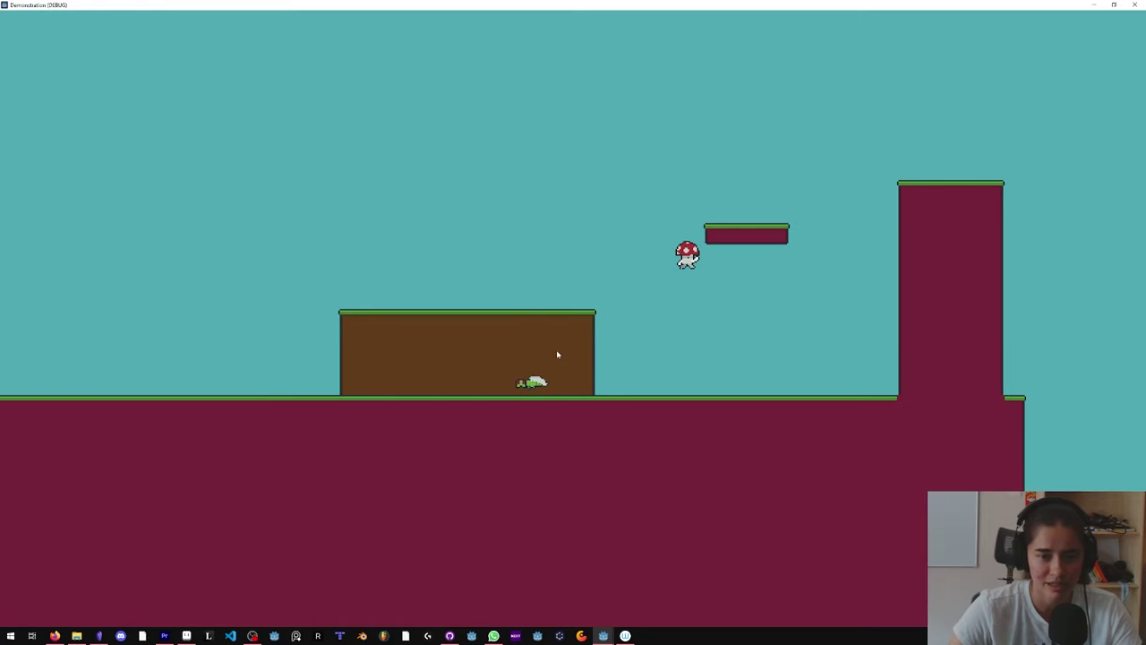
pyautogui.press('Left')
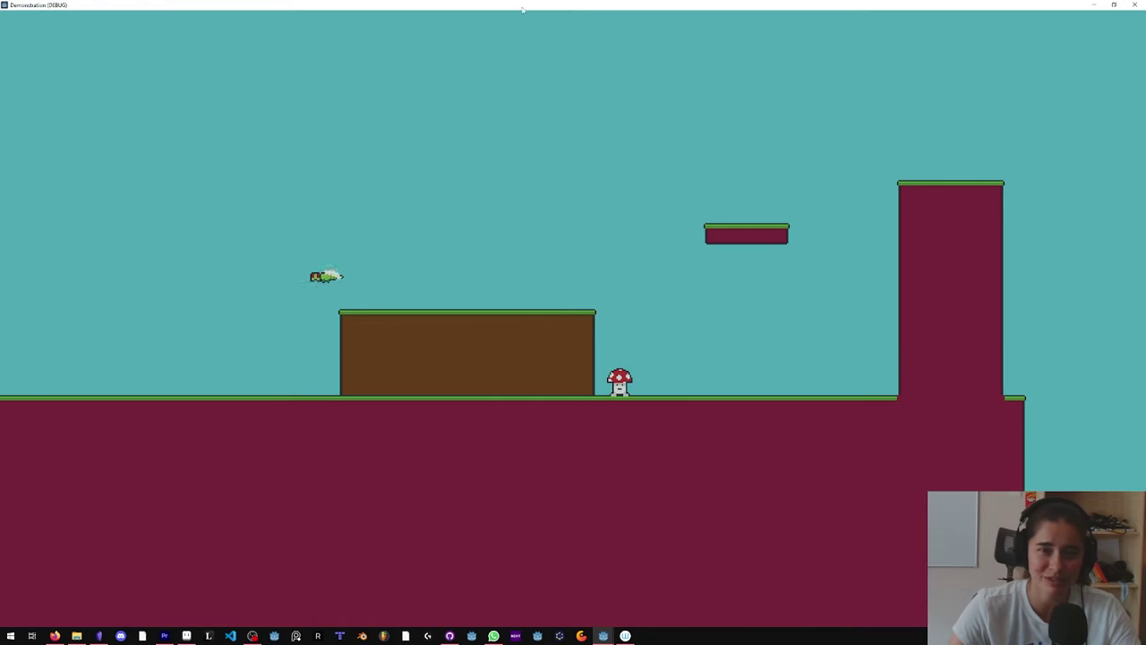
pyautogui.doubleClick(521, 7)
pyautogui.click(768, 172)
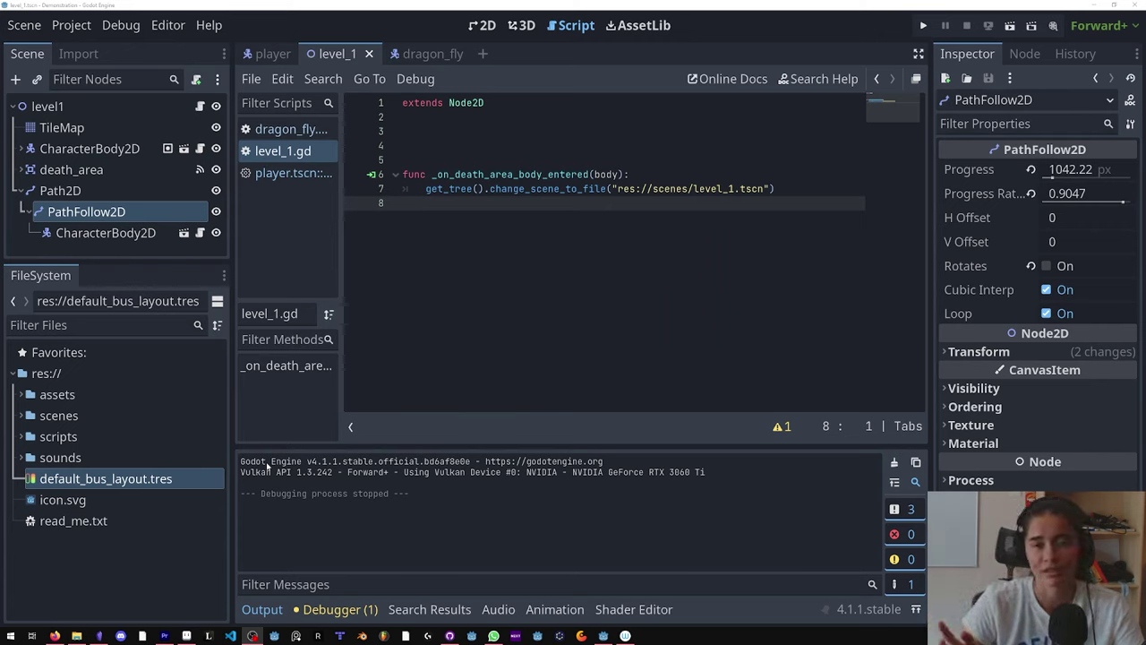
# Step: Relaunch the game with F5 and run and jump the player to the right
pyautogui.press('F5')
pyautogui.press('space')
pyautogui.press('Right')
pyautogui.press('space')
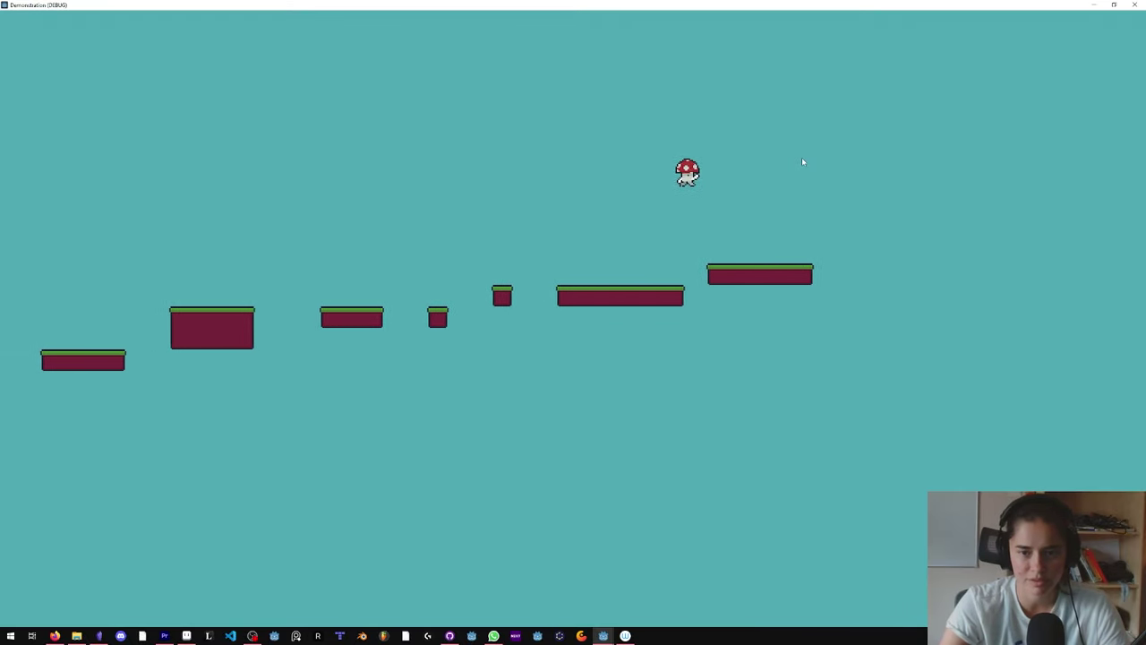
# Step: Stop the game and delete the next_level node and its children from level_1
pyautogui.press('F8')
pyautogui.rightClick(93, 211)
pyautogui.click(148, 614)
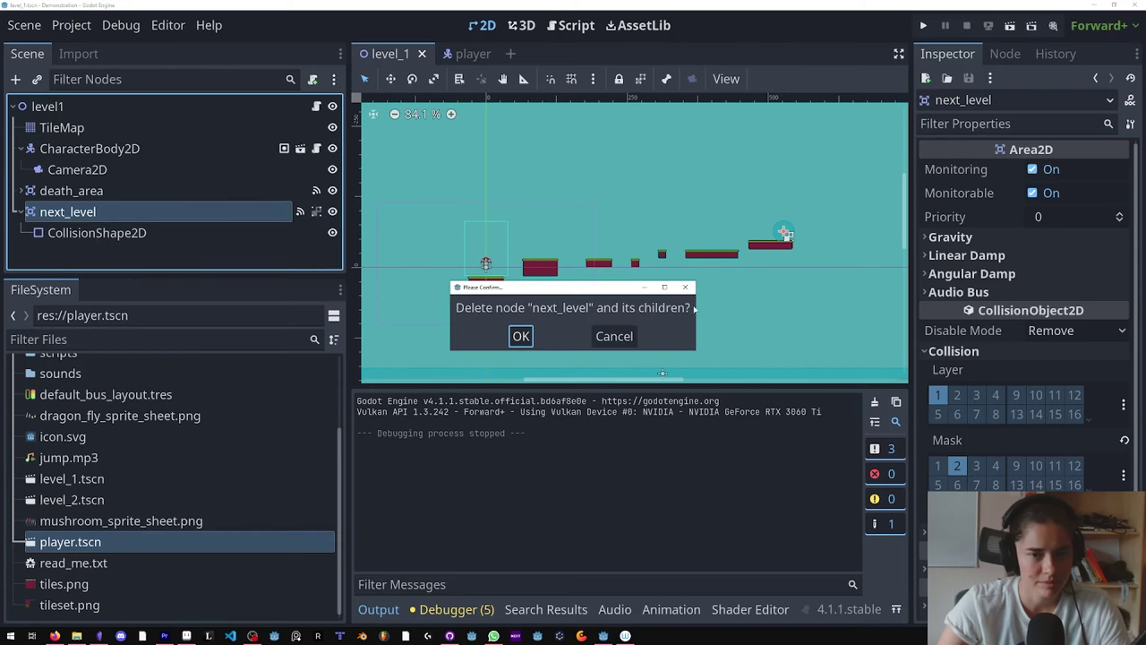
pyautogui.click(520, 336)
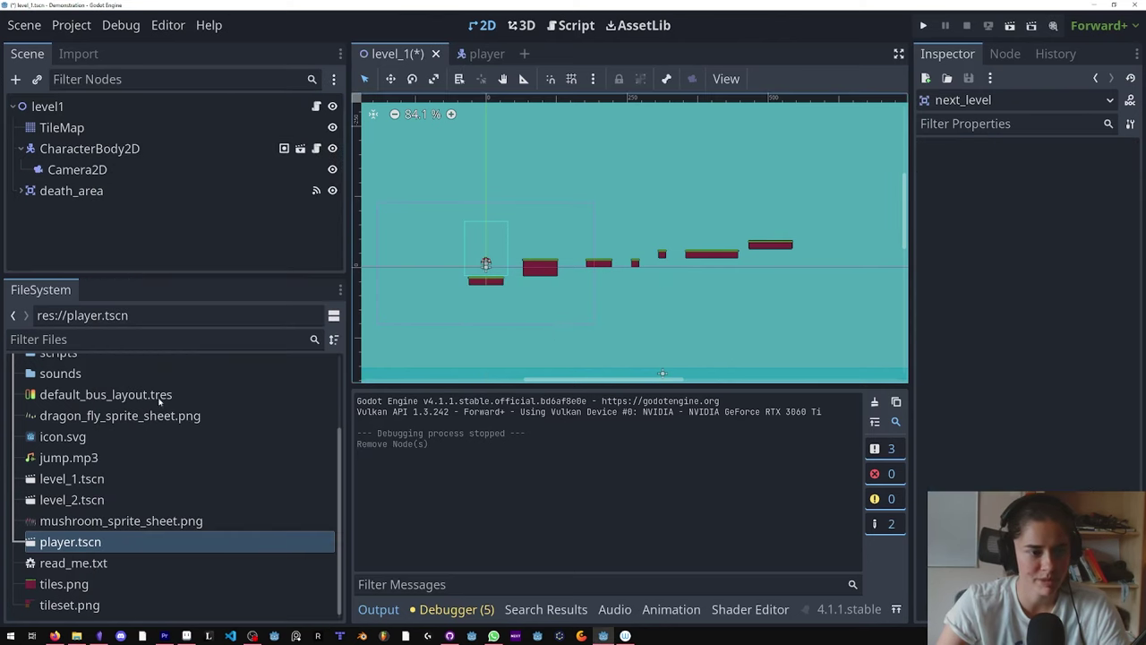
# Step: Delete the level_2.tscn file from the project
pyautogui.rightClick(72, 502)
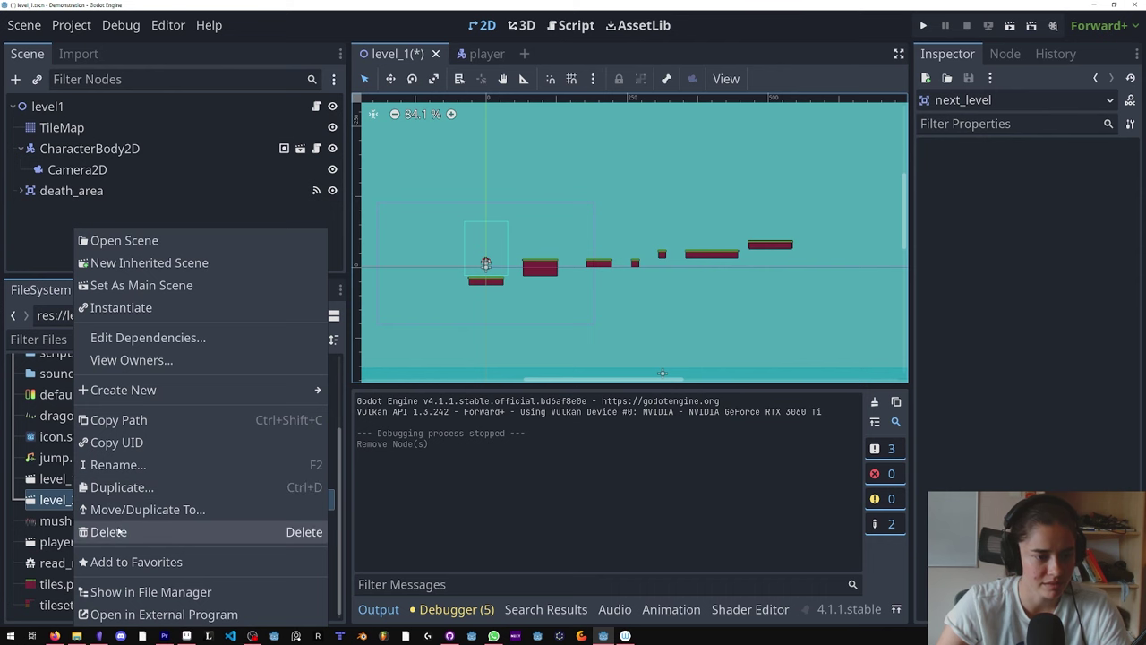
pyautogui.click(85, 532)
pyautogui.click(473, 355)
# Step: Collapse the CharacterBody2D children, leave the TileMap name unchanged, and save level_1
pyautogui.click(62, 127)
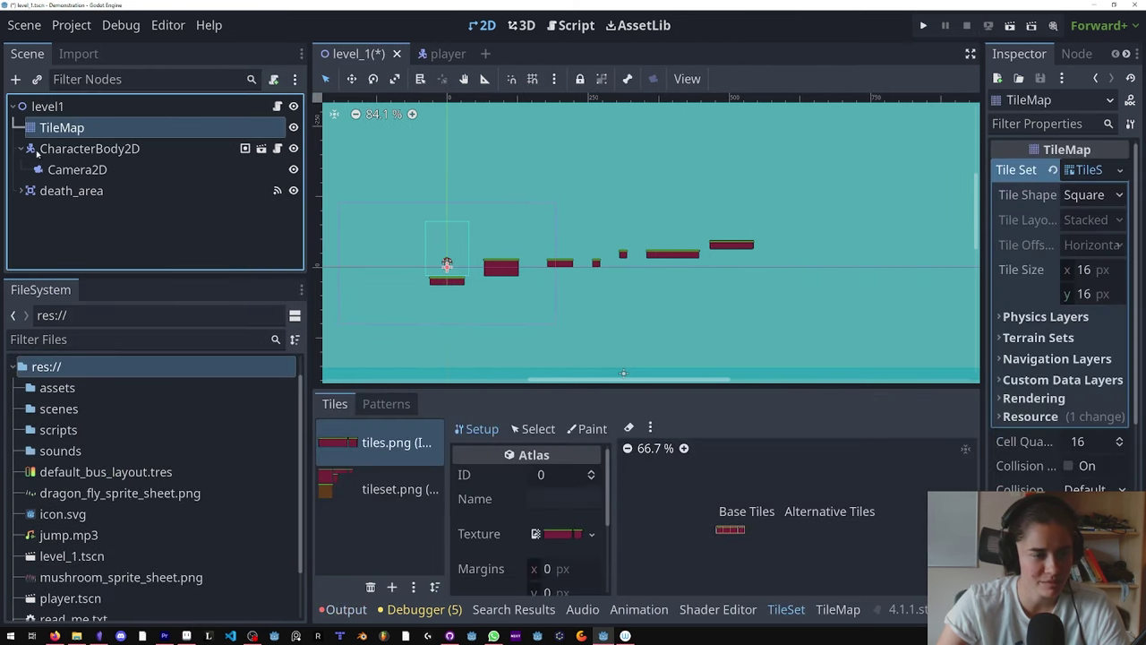
pyautogui.click(22, 149)
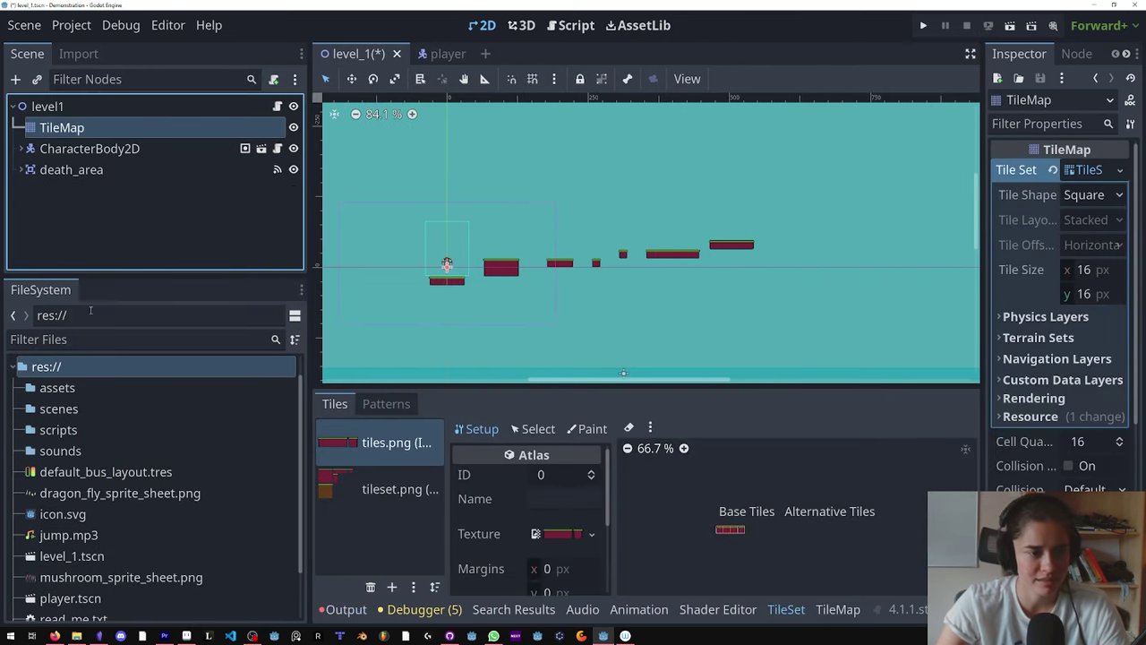
pyautogui.doubleClick(63, 128)
pyautogui.press('Escape')
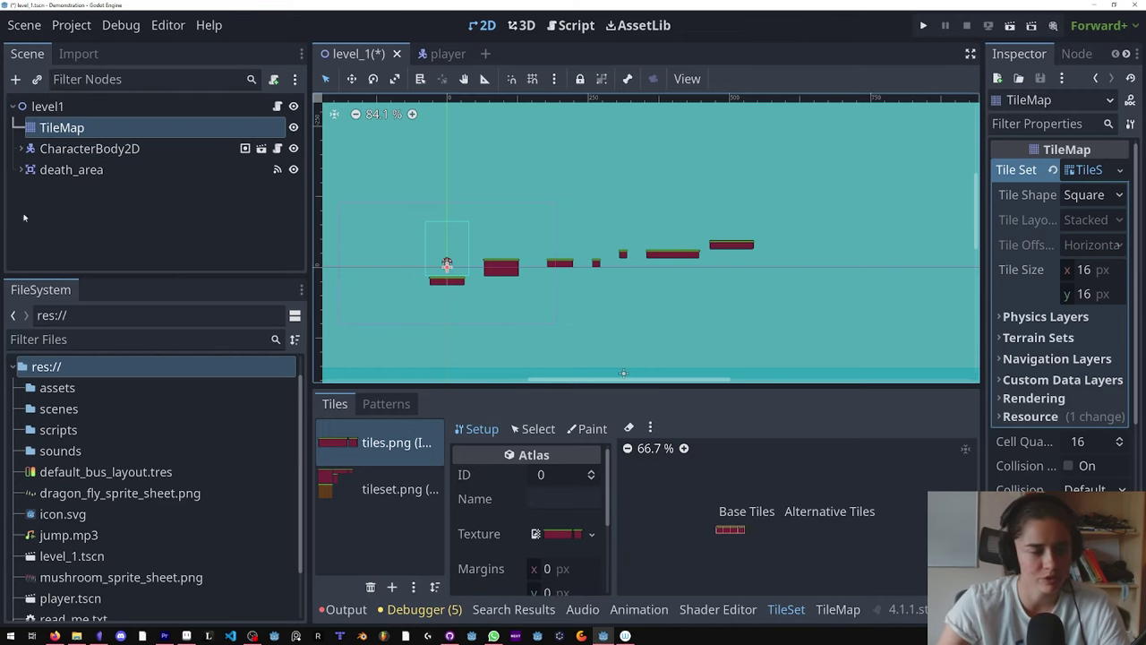
pyautogui.hotkey('ctrl', 's')
pyautogui.click(578, 302)
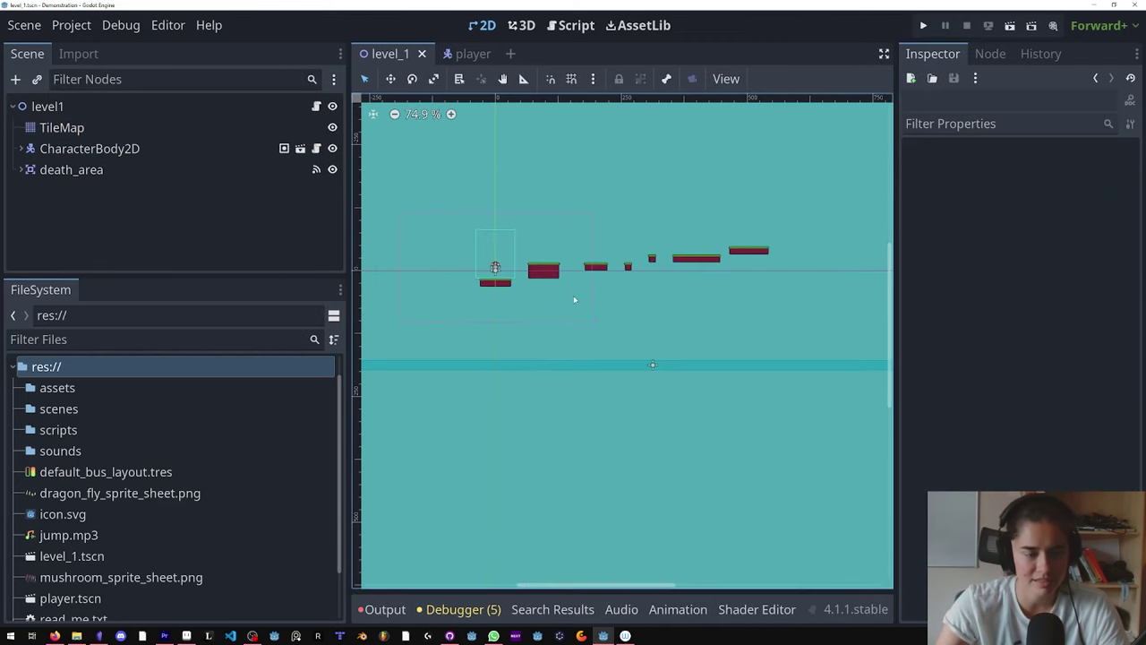
pyautogui.moveTo(153, 279); pyautogui.dragTo(154, 178)
pyautogui.click(57, 308)
pyautogui.keyDown('shift'); pyautogui.click(60, 372); pyautogui.keyUp('shift')
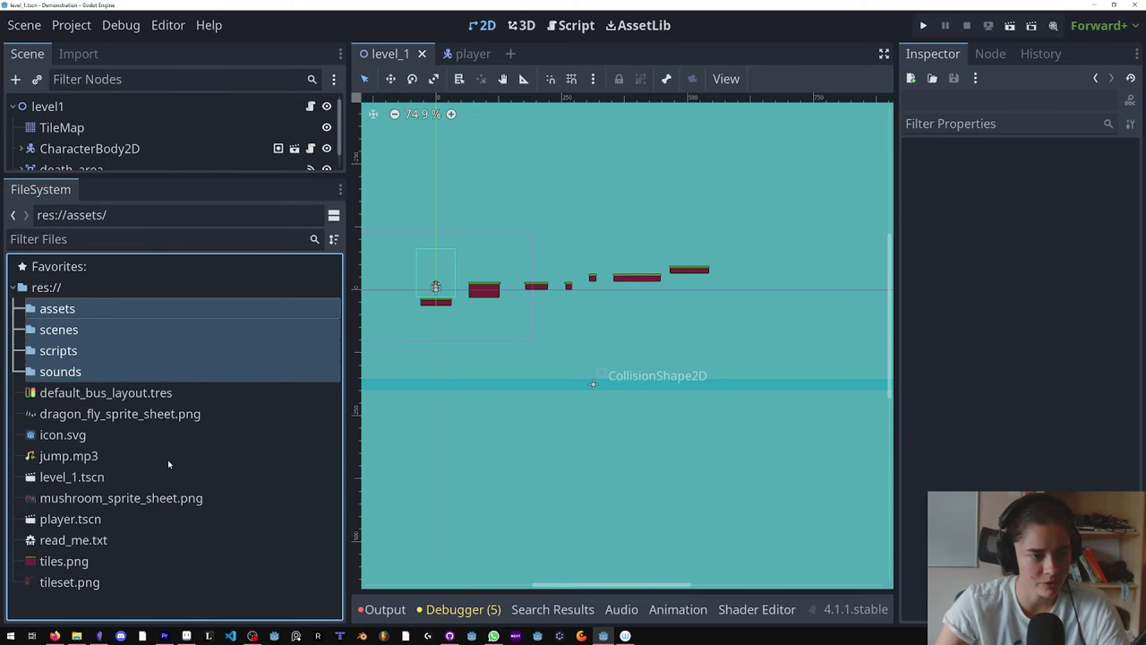
pyautogui.click(135, 414)
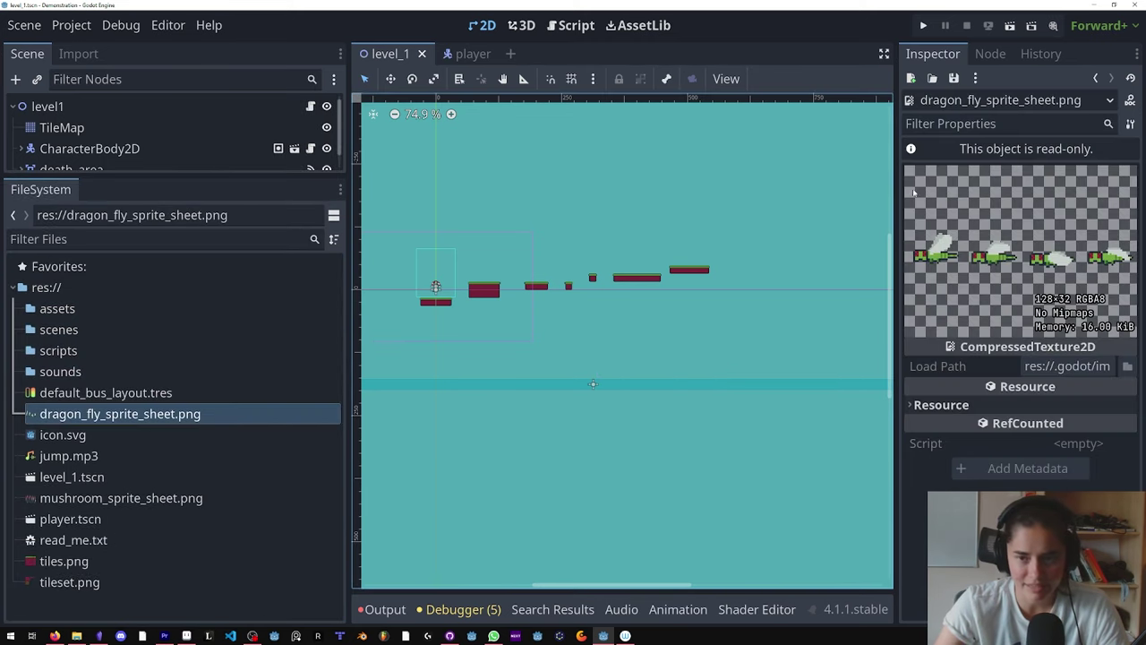
pyautogui.rightClick(846, 226)
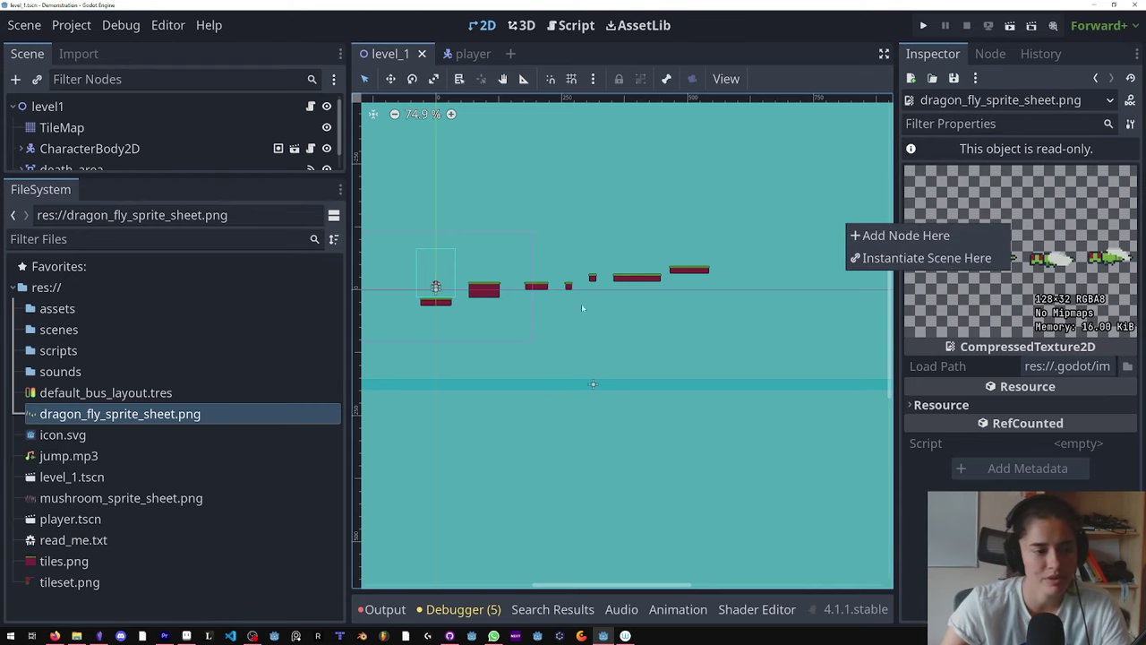
pyautogui.click(762, 349)
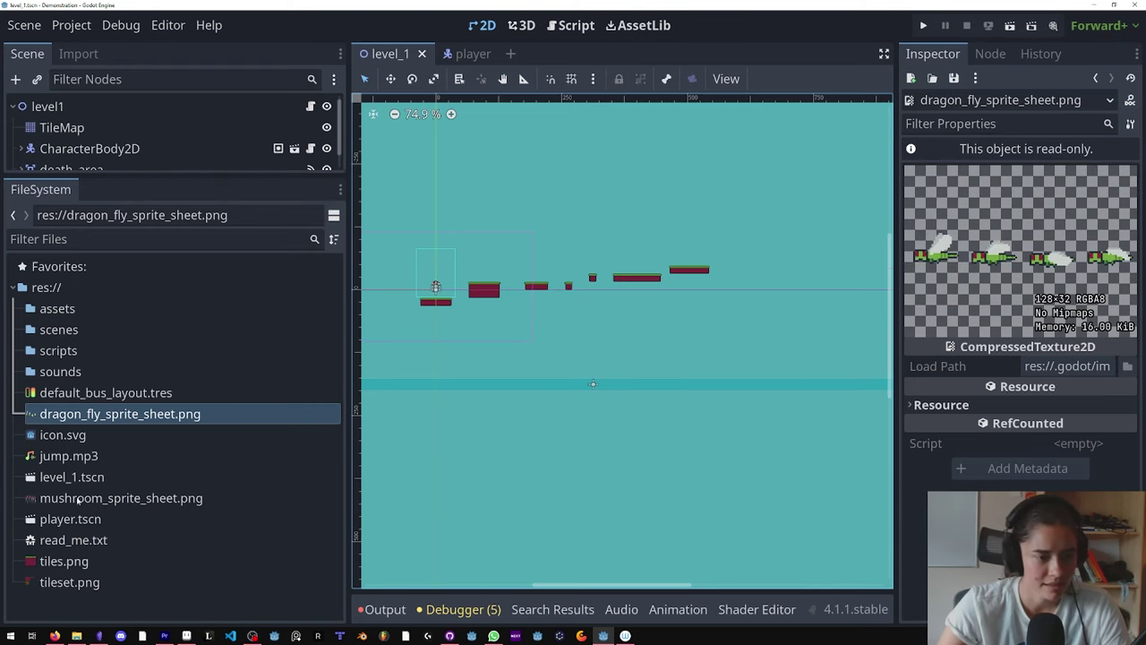
pyautogui.click(63, 498)
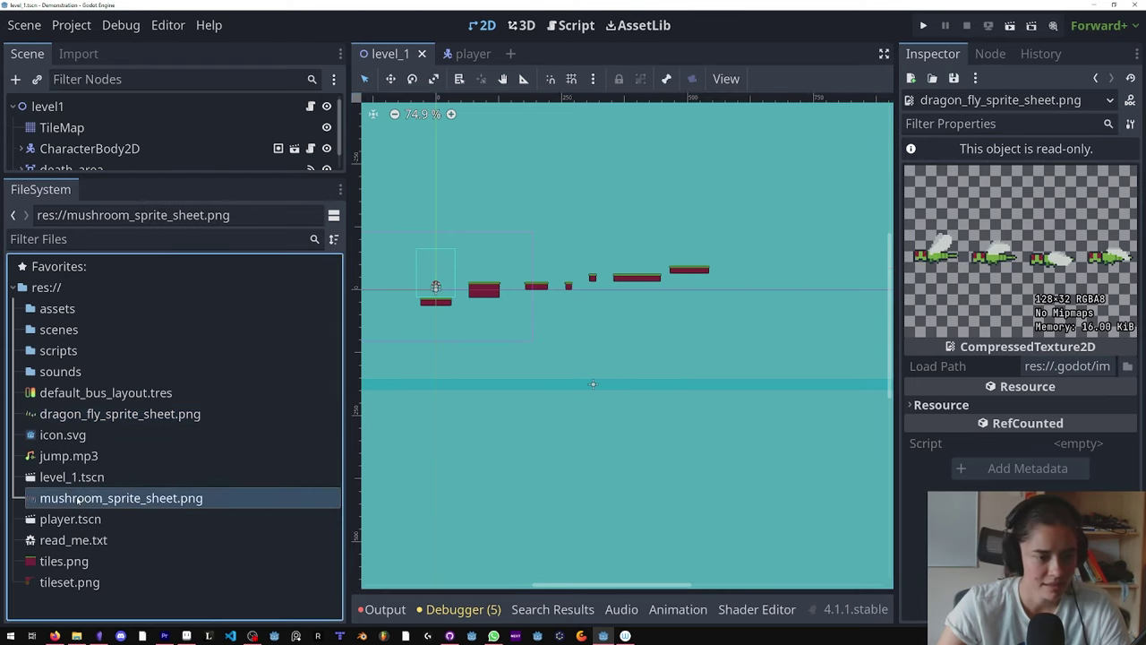
pyautogui.click(76, 581)
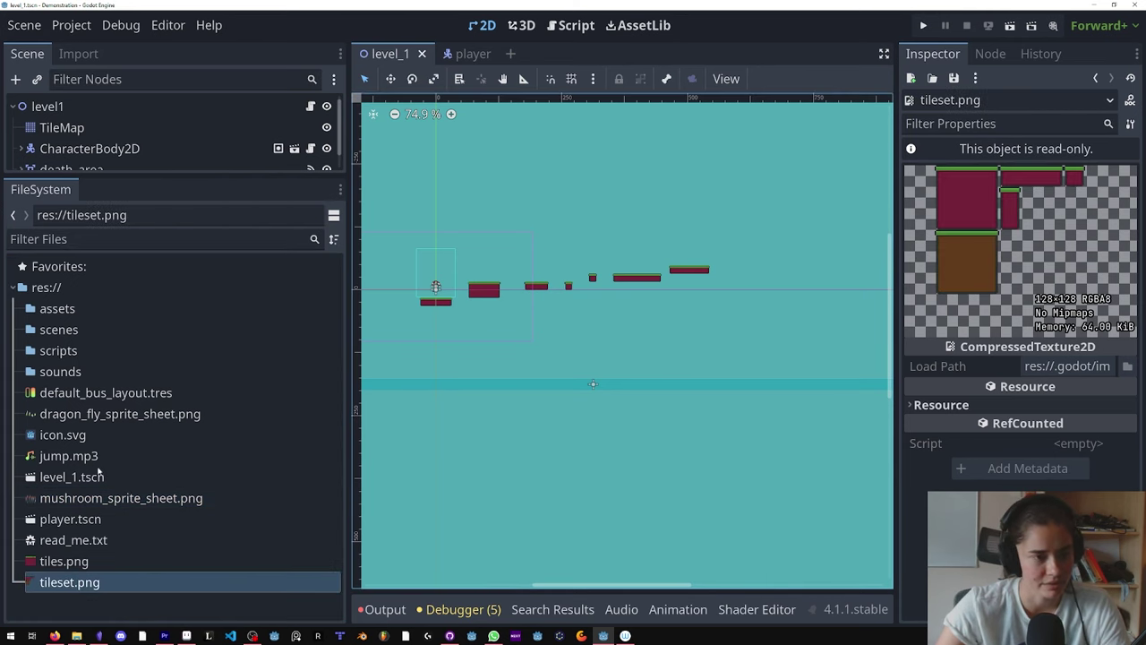
pyautogui.moveTo(169, 193); pyautogui.dragTo(170, 276)
pyautogui.click(306, 181)
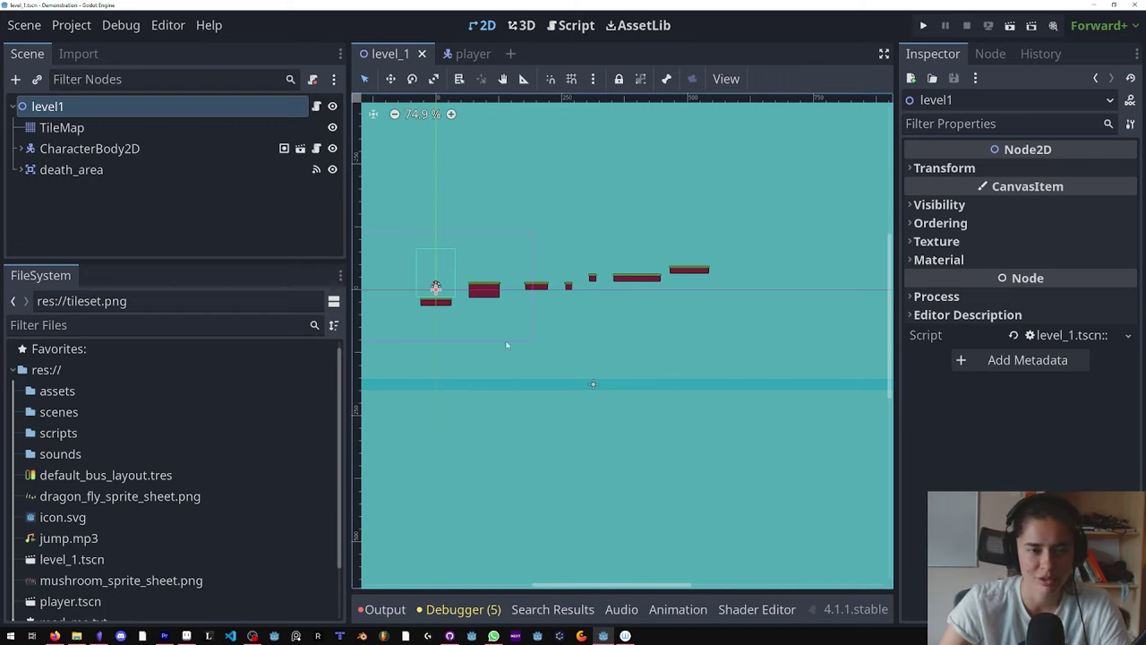
# Step: Detach the old script from the level1 root node and save the scene
pyautogui.click(316, 105)
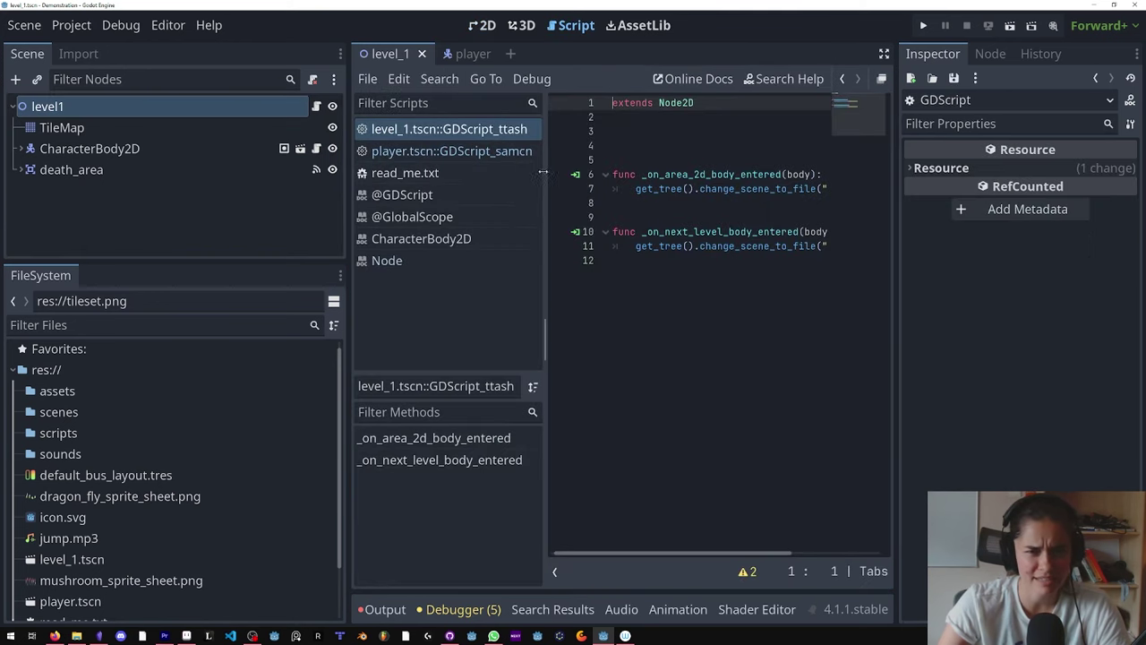
pyautogui.moveTo(349, 333); pyautogui.dragTo(288, 333)
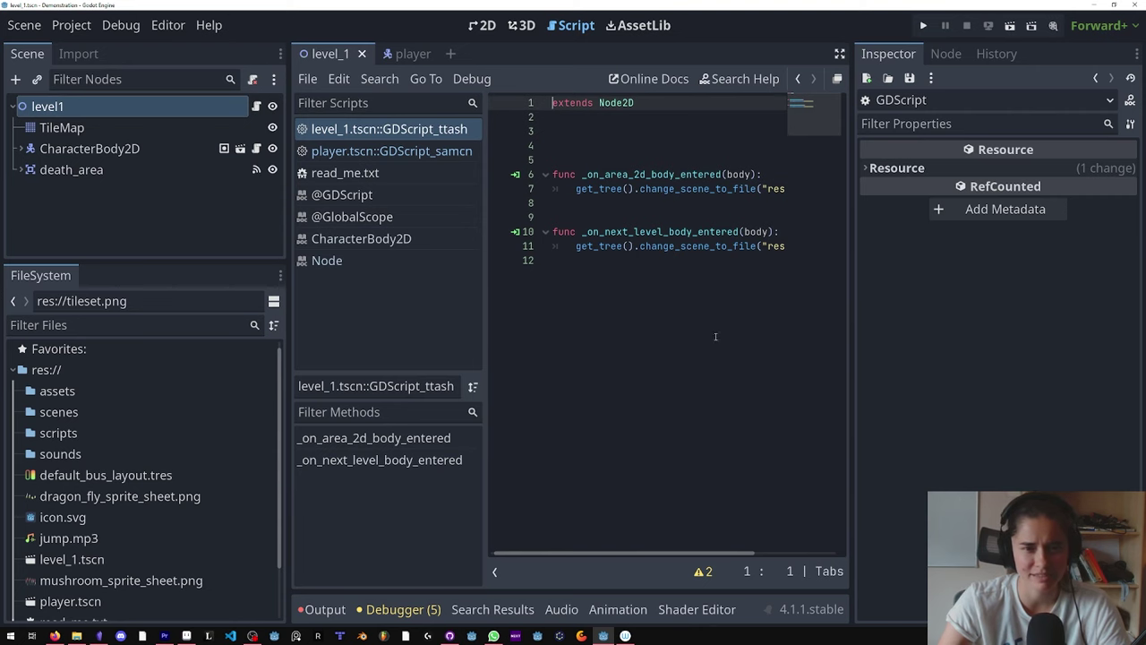
pyautogui.hotkey('ctrl', 'a')
pyautogui.hotkey('ctrl', 'F1')
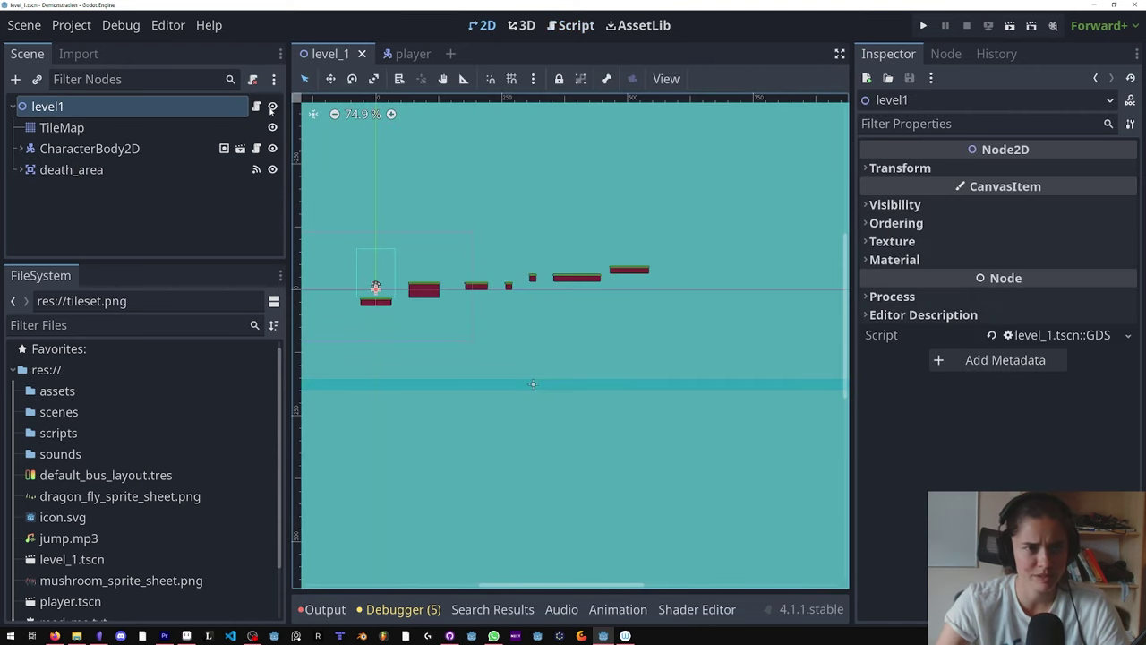
pyautogui.click(1128, 335)
pyautogui.click(1057, 476)
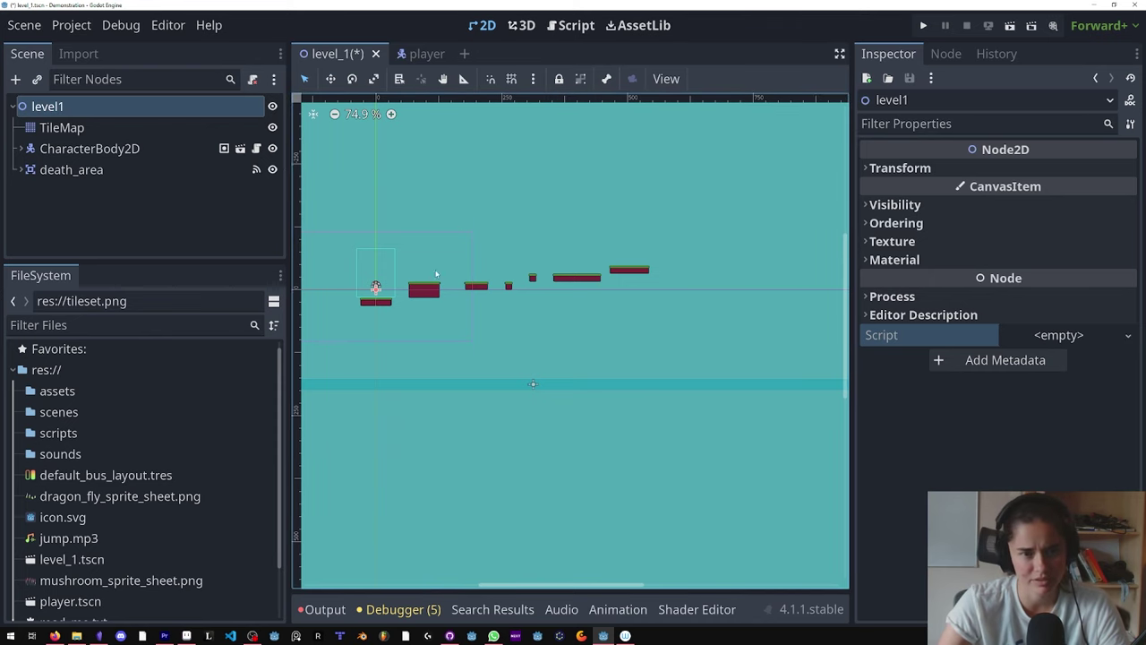
pyautogui.click(580, 383)
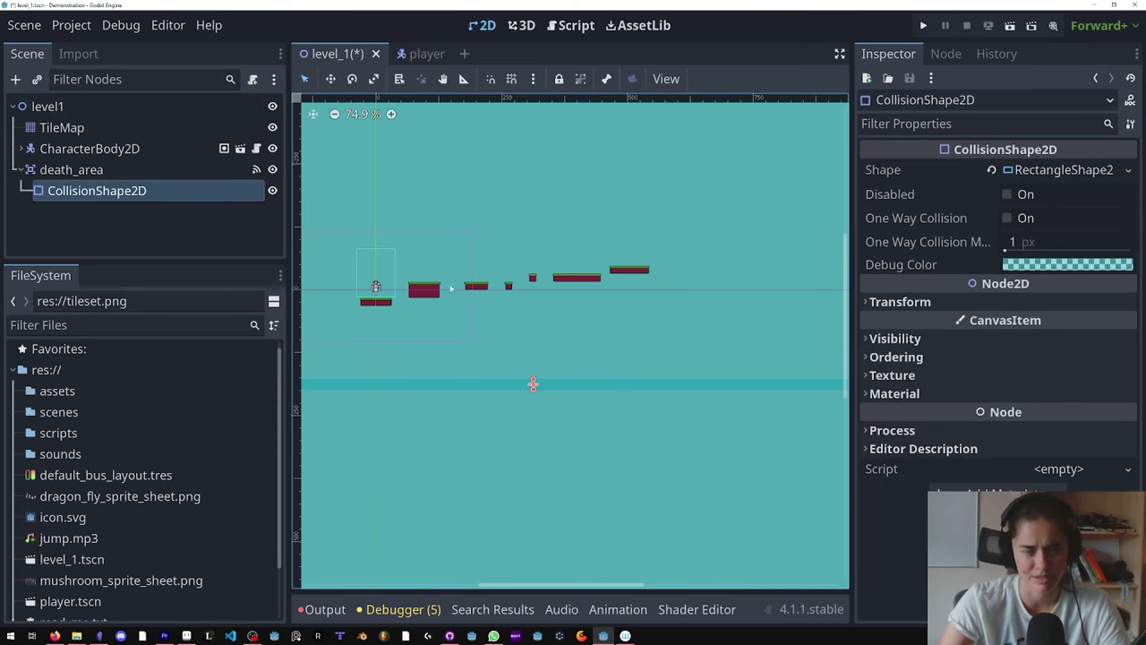
pyautogui.moveTo(540, 297); pyautogui.dragTo(664, 308, button='middle')
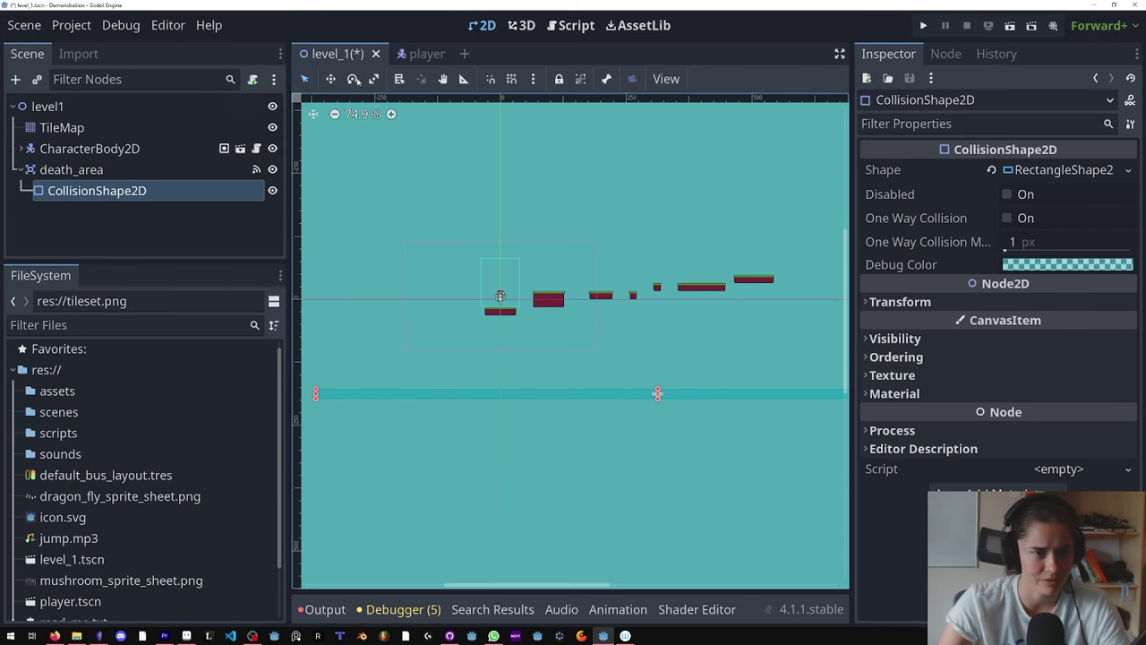
pyautogui.hotkey('ctrl', 's')
# Step: Close the level_1 and player scripts in the script editor, return to 2D, and save
pyautogui.click(563, 30)
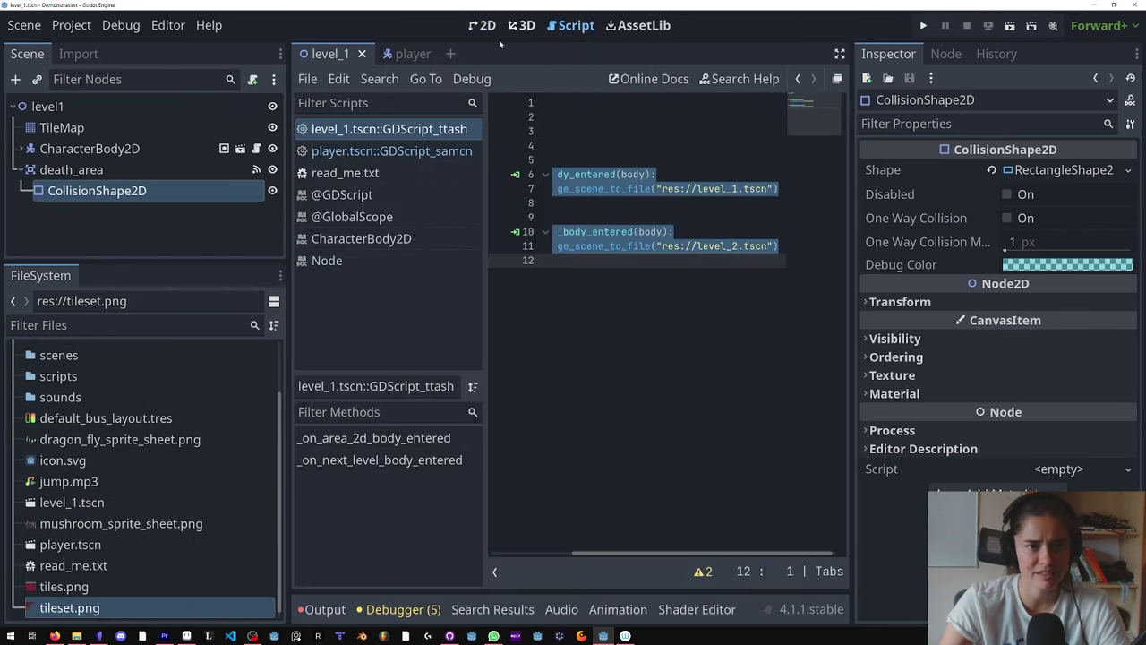
pyautogui.rightClick(397, 132)
pyautogui.click(404, 184)
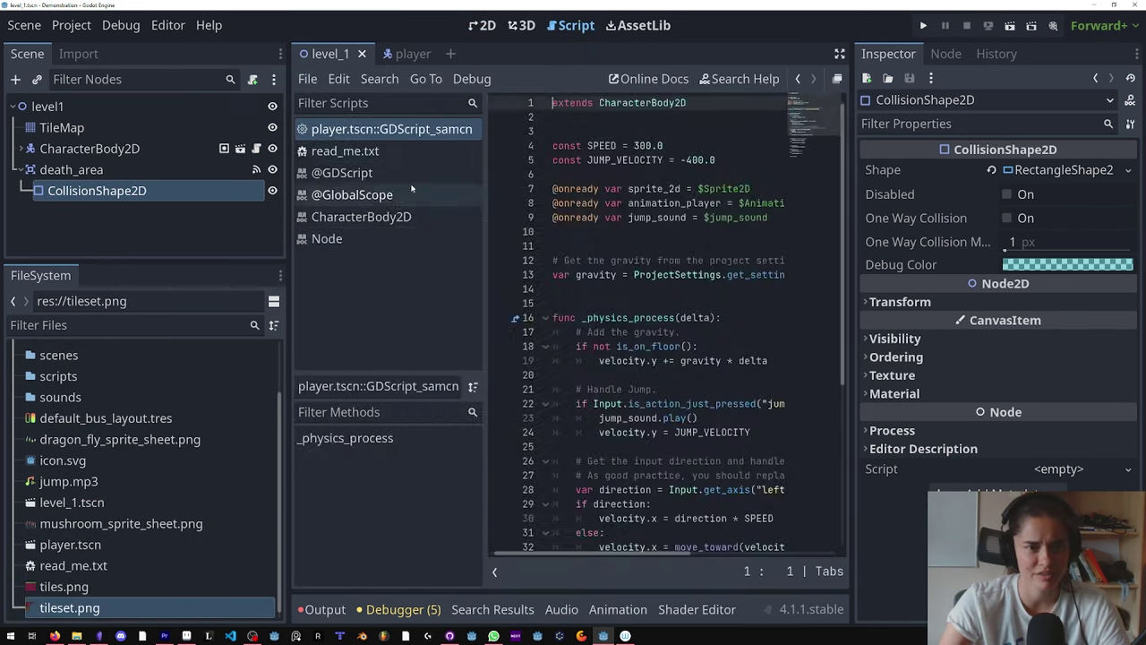
pyautogui.rightClick(385, 131)
pyautogui.click(408, 209)
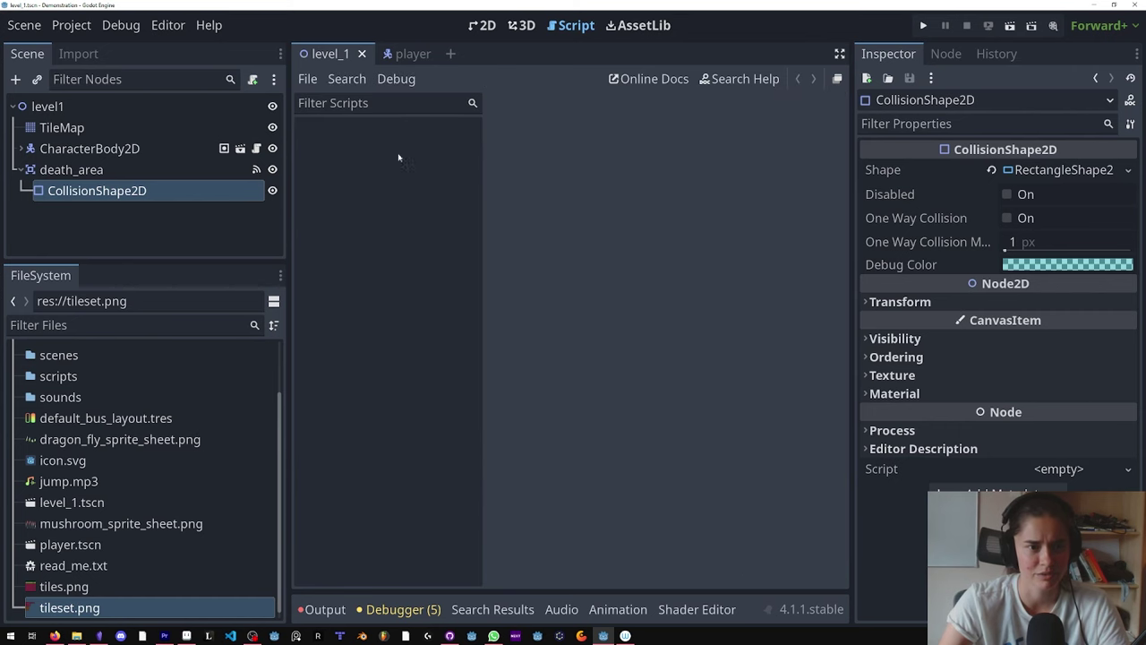
pyautogui.click(126, 107)
pyautogui.hotkey('ctrl', 's')
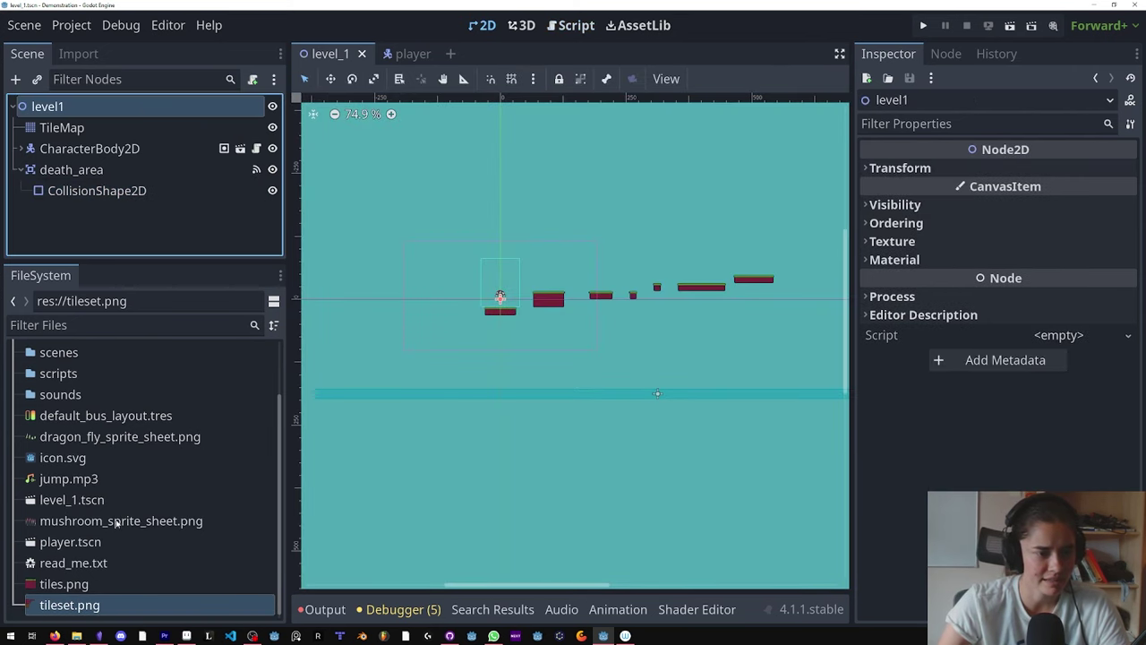
# Step: Move level_1.tscn into the scenes folder and reopen it from there
pyautogui.click(72, 500)
pyautogui.rightClick(72, 502)
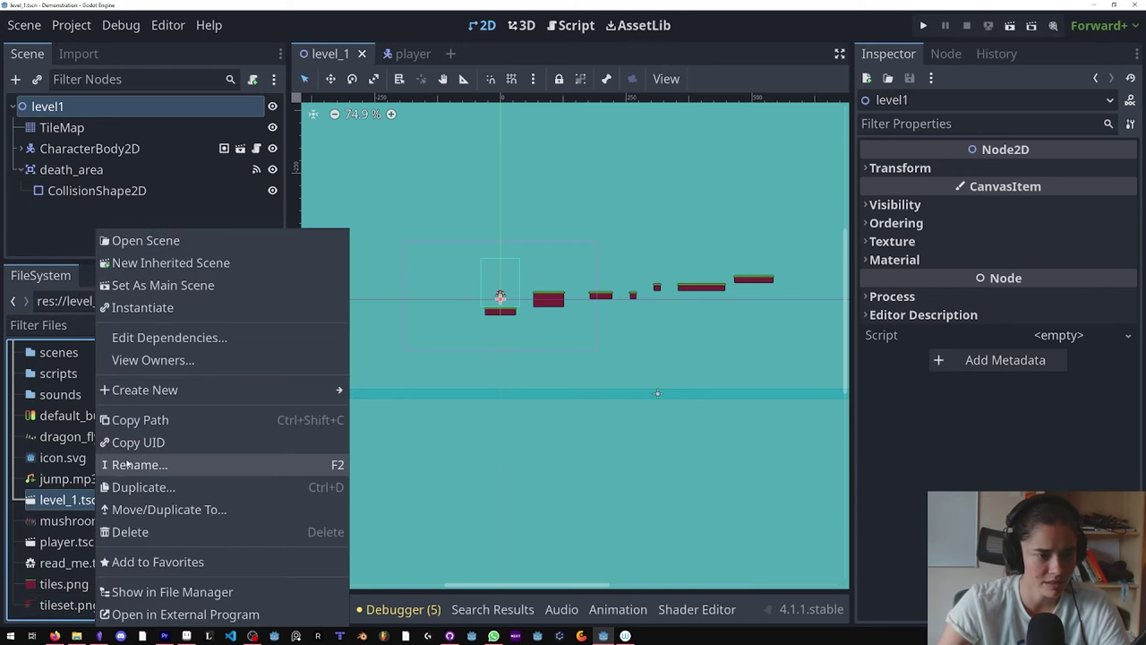
pyautogui.click(155, 509)
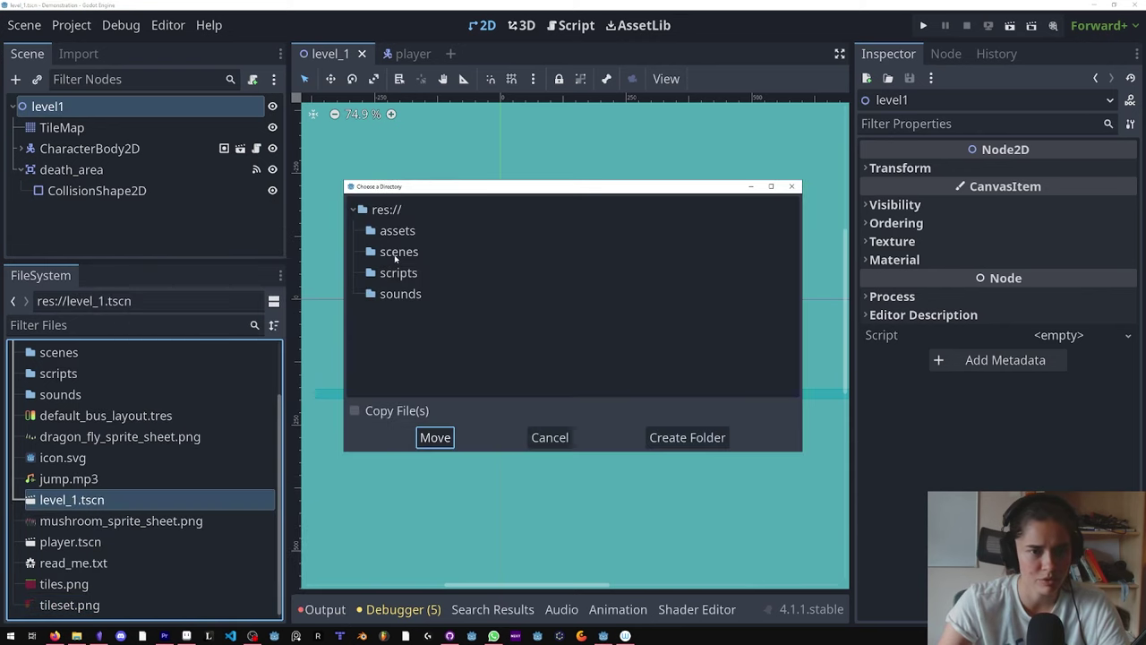
pyautogui.click(396, 253)
pyautogui.click(435, 437)
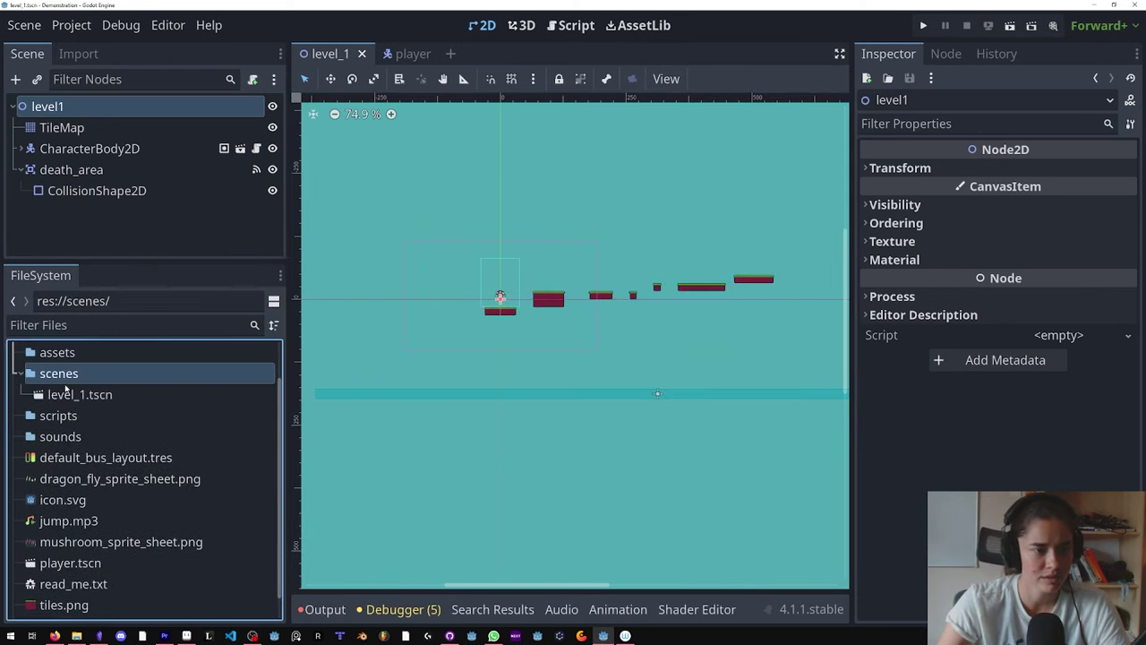
pyautogui.rightClick(331, 55)
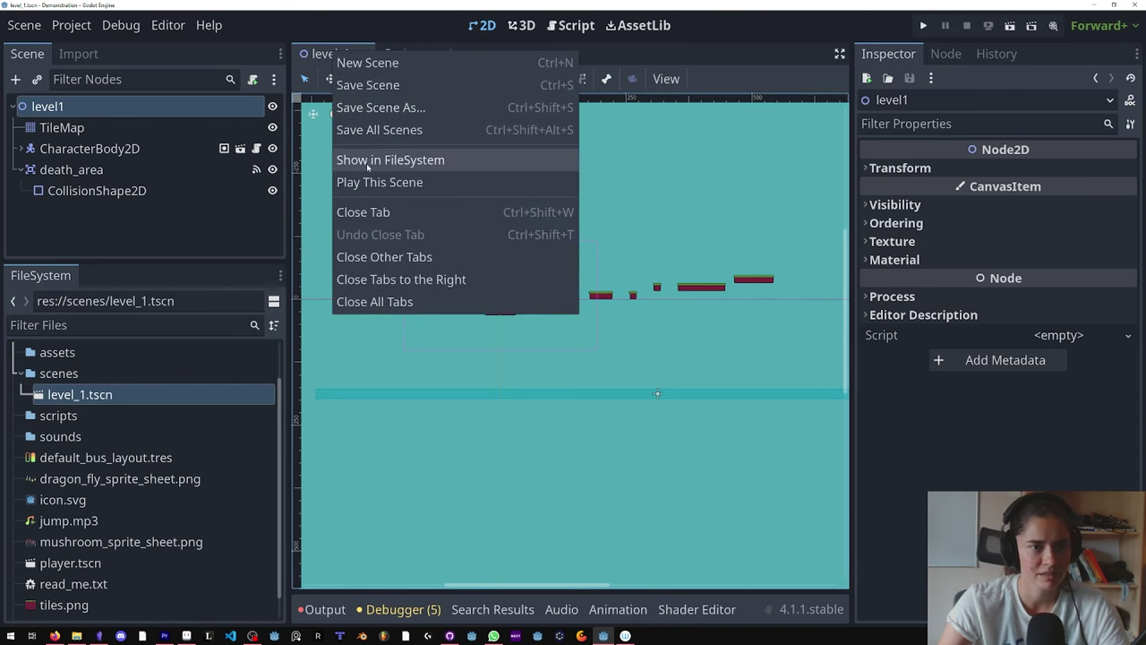
pyautogui.click(362, 212)
pyautogui.click(76, 402)
pyautogui.doubleClick(76, 402)
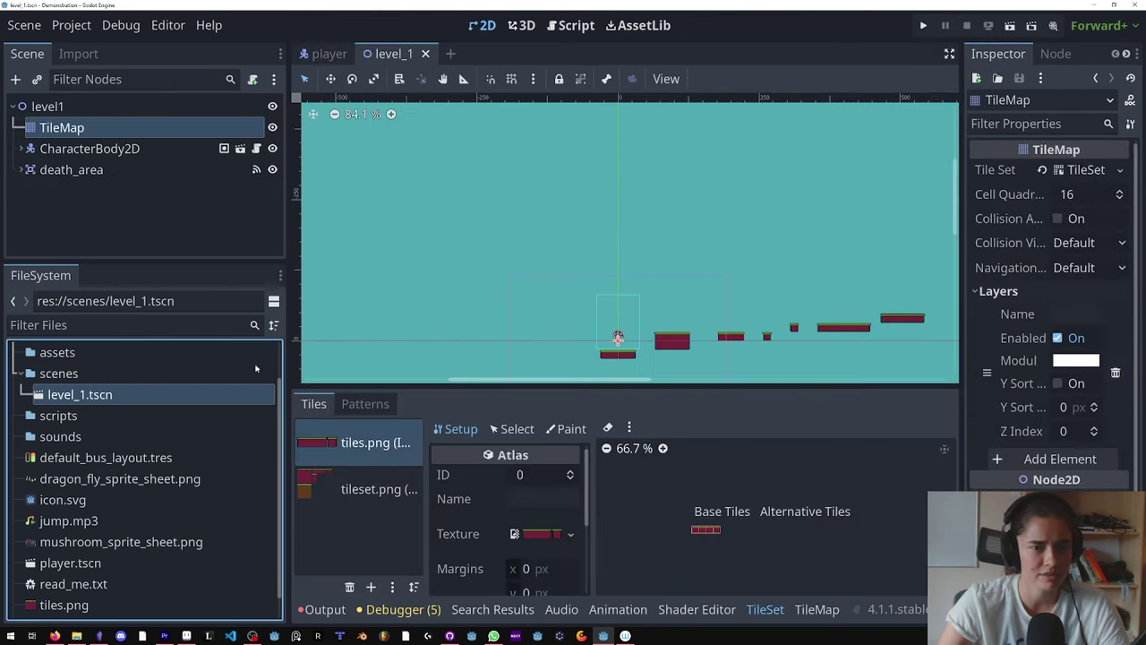
# Step: Attach a new res://scripts/level_1.gd script to level1, trimmed to 'extends Node2D'
pyautogui.click(178, 105)
pyautogui.click(253, 79)
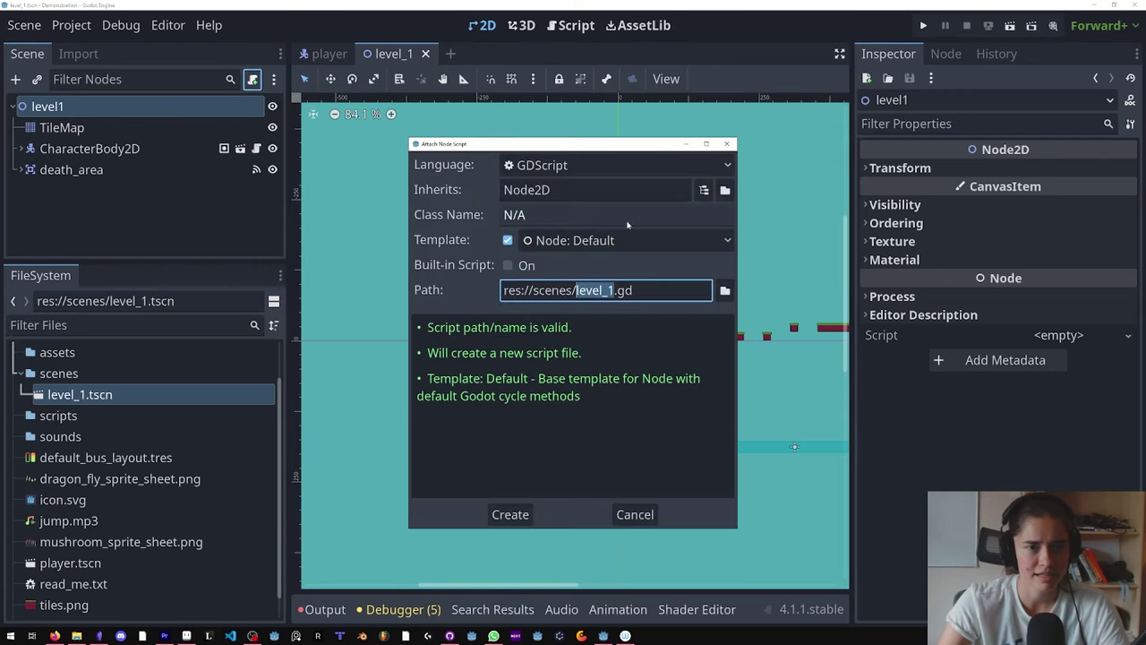
pyautogui.click(724, 290)
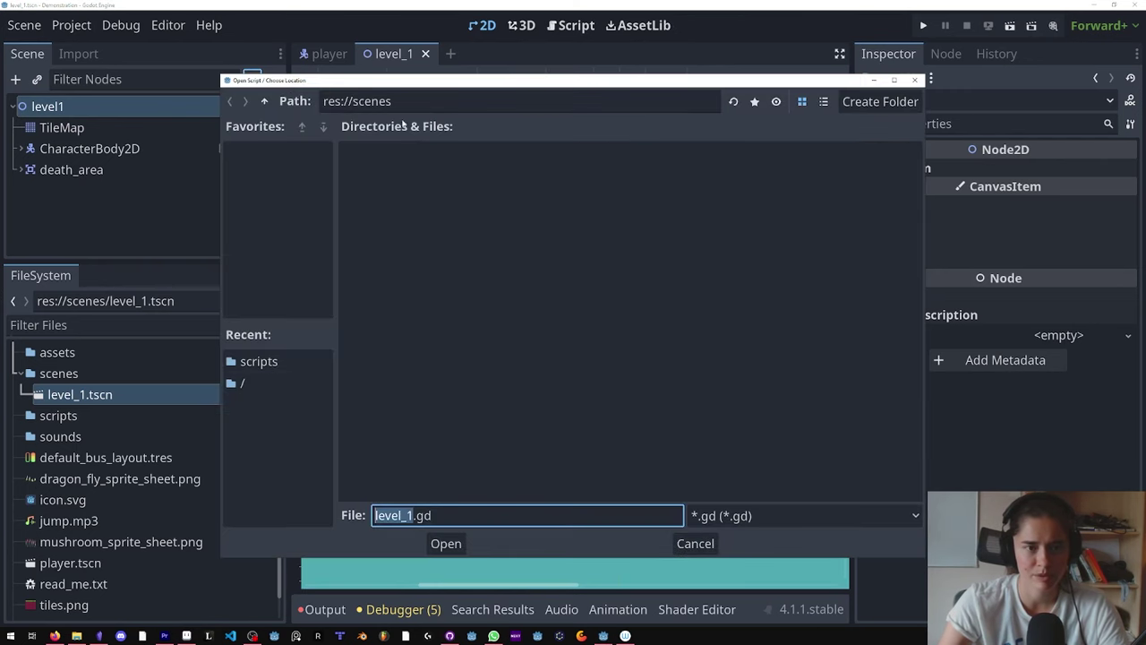
pyautogui.click(264, 102)
pyautogui.doubleClick(519, 183)
pyautogui.click(439, 542)
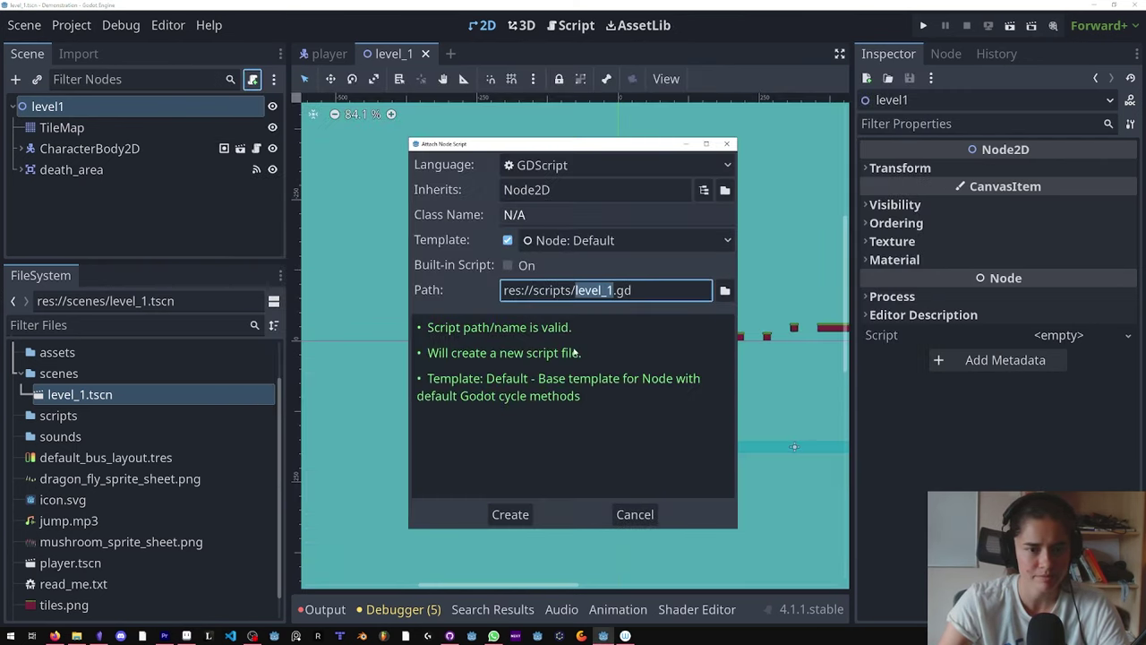
pyautogui.click(511, 515)
pyautogui.moveTo(556, 260); pyautogui.dragTo(506, 150)
pyautogui.press('BackSpace')
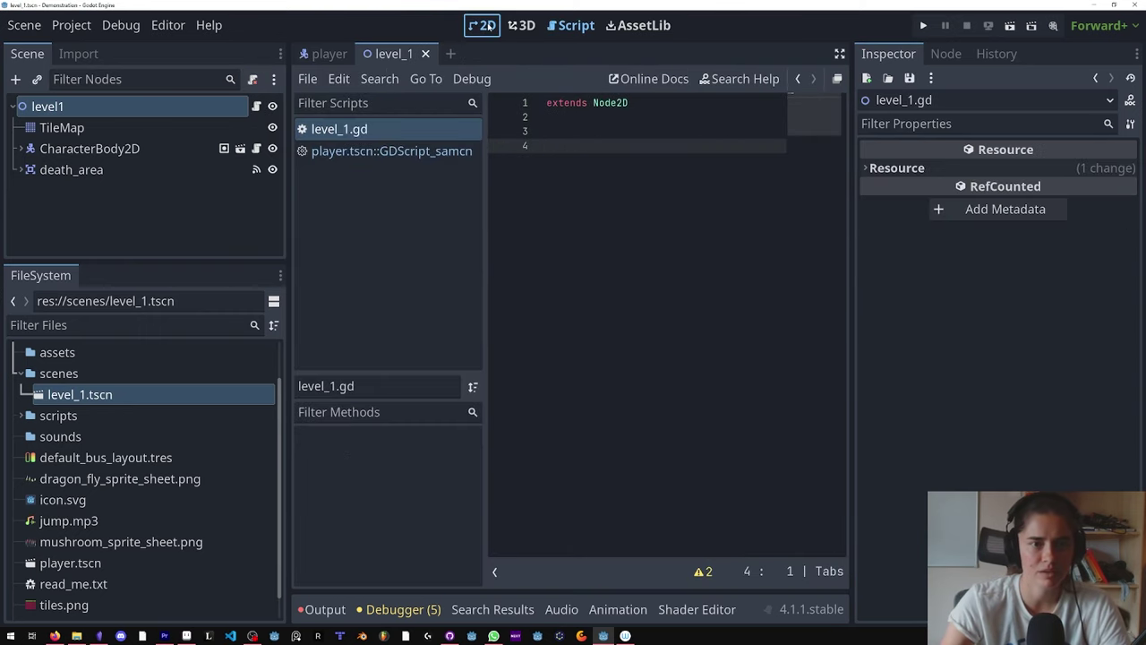
# Step: Disconnect death_area's old body_entered connection and reconnect it to level_1.gd
pyautogui.click(484, 25)
pyautogui.click(134, 167)
pyautogui.click(948, 54)
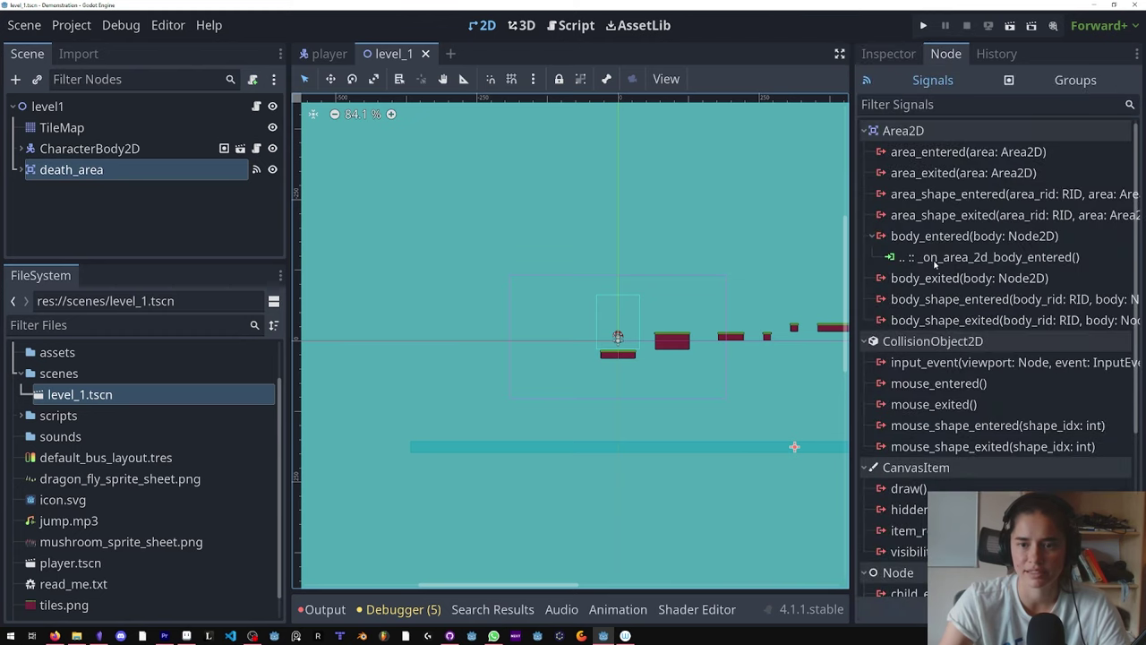
pyautogui.click(935, 258)
pyautogui.rightClick(935, 258)
pyautogui.click(949, 314)
pyautogui.click(935, 242)
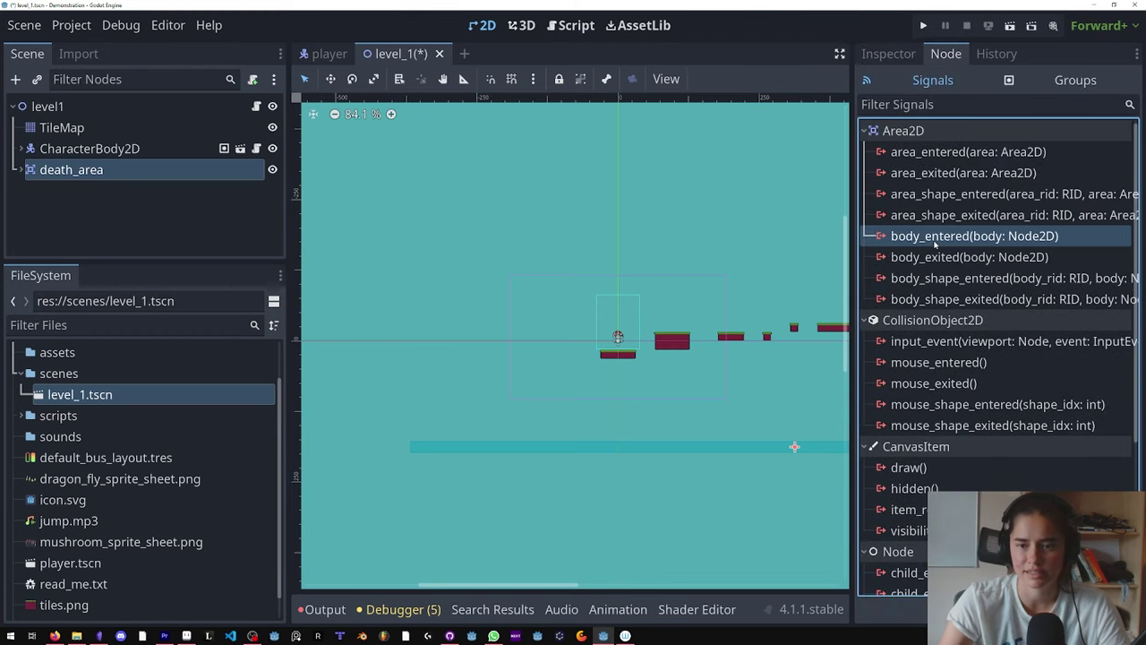
pyautogui.doubleClick(935, 238)
pyautogui.click(532, 469)
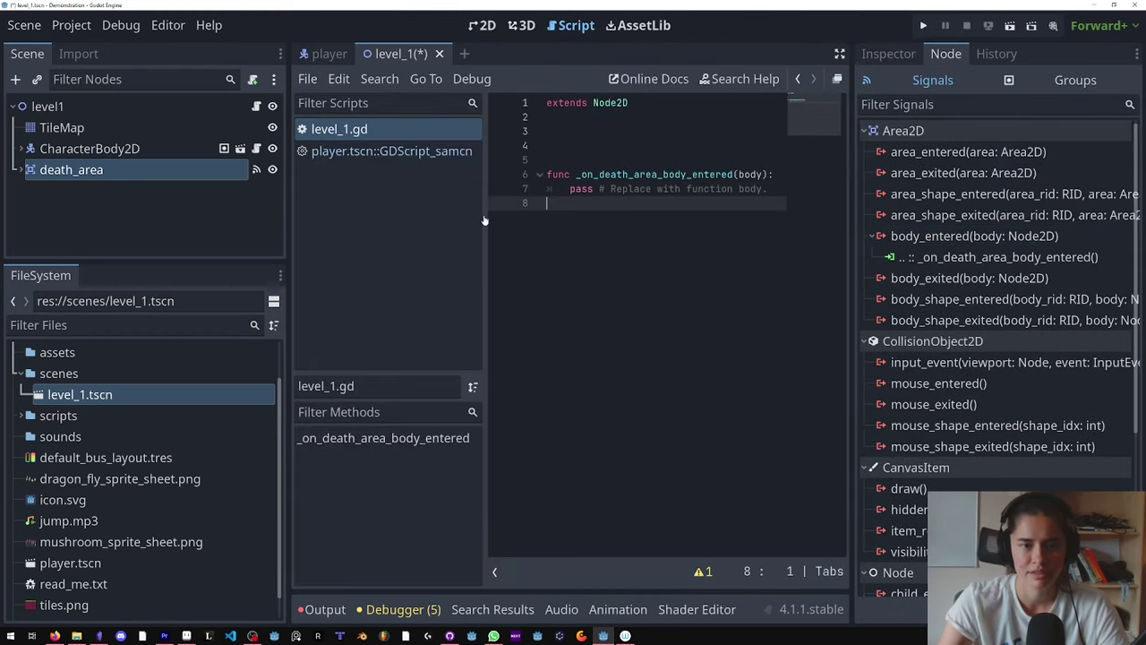
# Step: Replace the pass line with get_tree().change_scene_to_file("res://scenes/level_1.tscn")
pyautogui.moveTo(768, 189); pyautogui.dragTo(484, 189)
pyautogui.write('get_tree().ch')
pyautogui.press('Return')
pyautogui.write('"')
pyautogui.press('Return')
pyautogui.moveTo(772, 189); pyautogui.dragTo(674, 194)
pyautogui.click(703, 189)
# Step: Save level_1.gd and test-run the level, then widen the scene and file docks
pyautogui.hotkey('ctrl', 's')
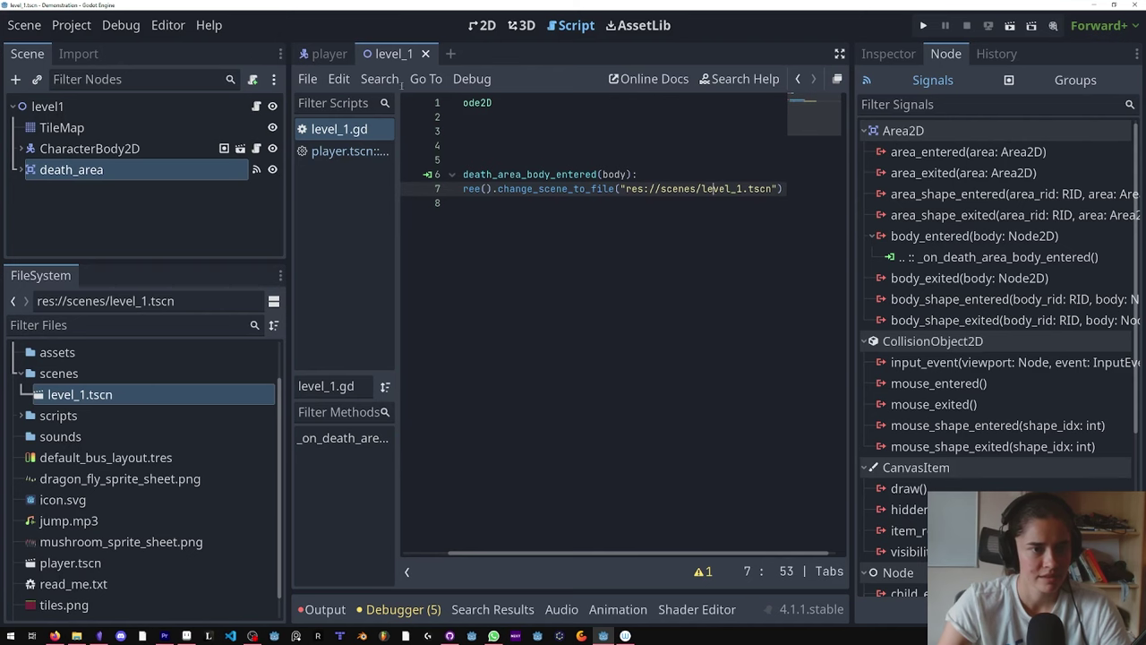
pyautogui.click(1009, 25)
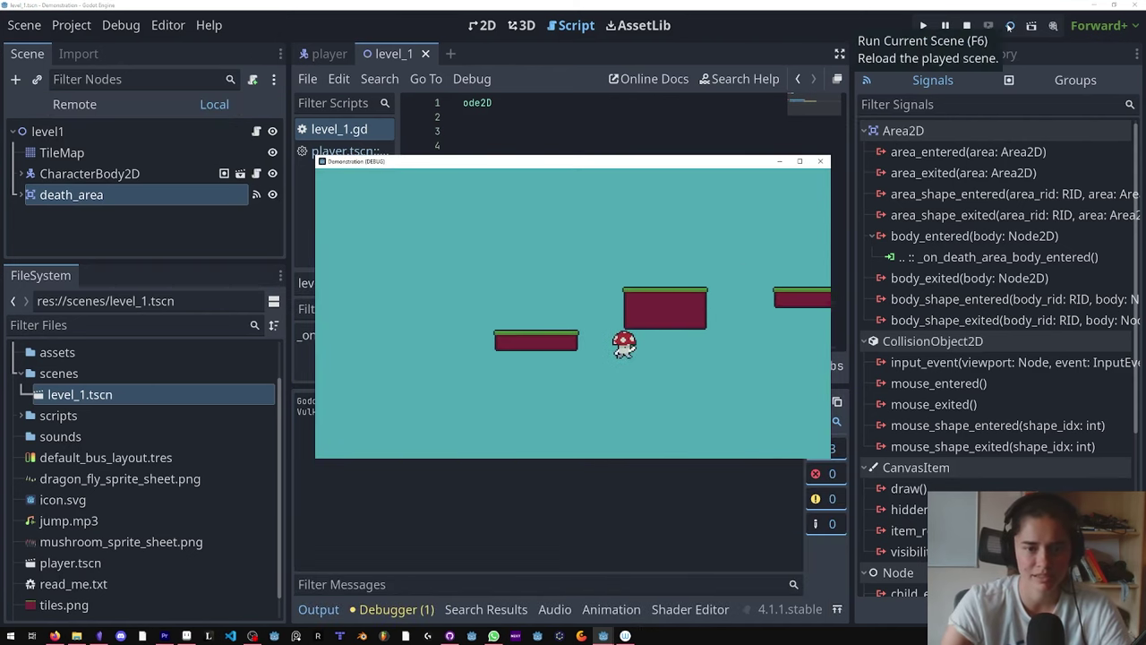
pyautogui.click(820, 161)
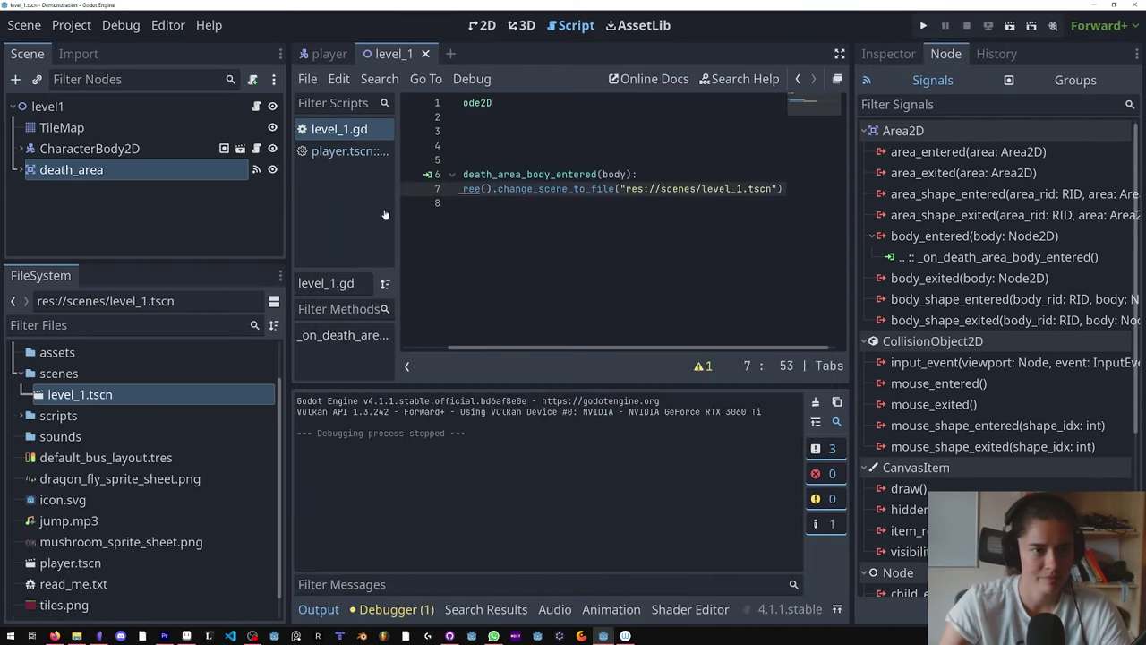
pyautogui.moveTo(284, 383); pyautogui.dragTo(388, 383)
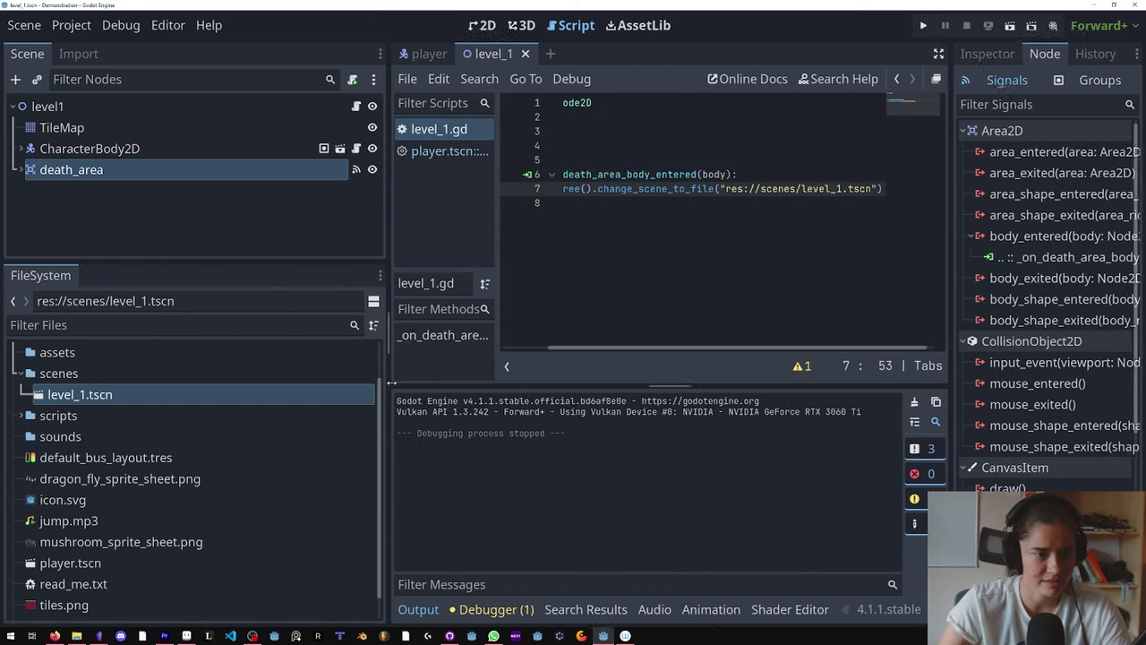
# Step: Move player.tscn into the scenes folder
pyautogui.rightClick(79, 562)
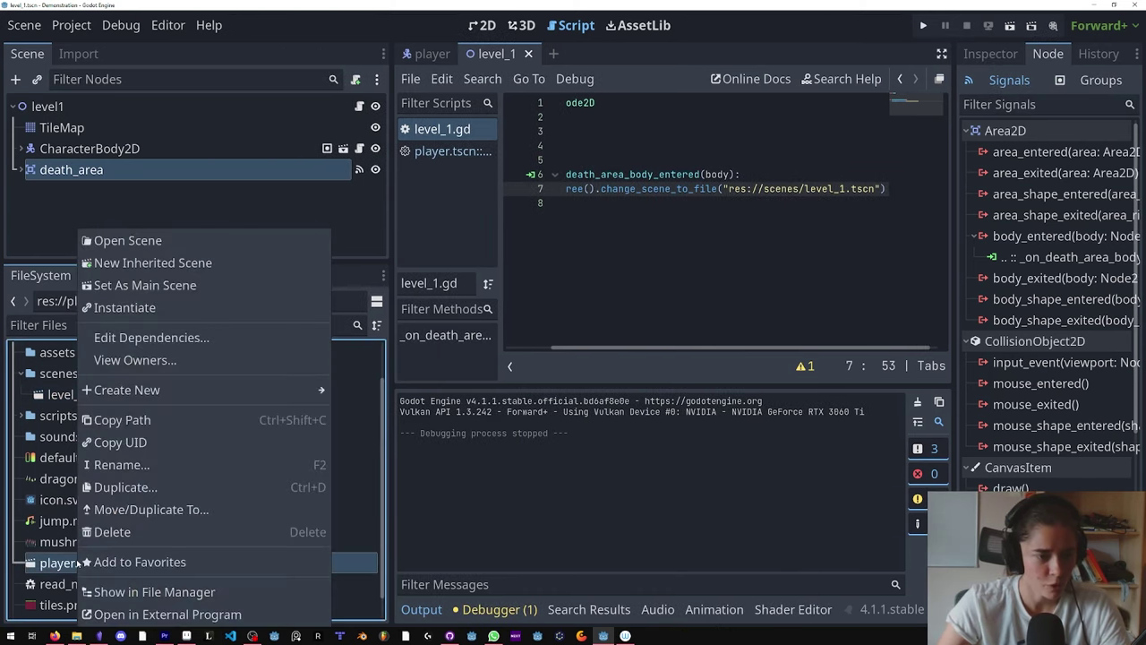
pyautogui.click(134, 509)
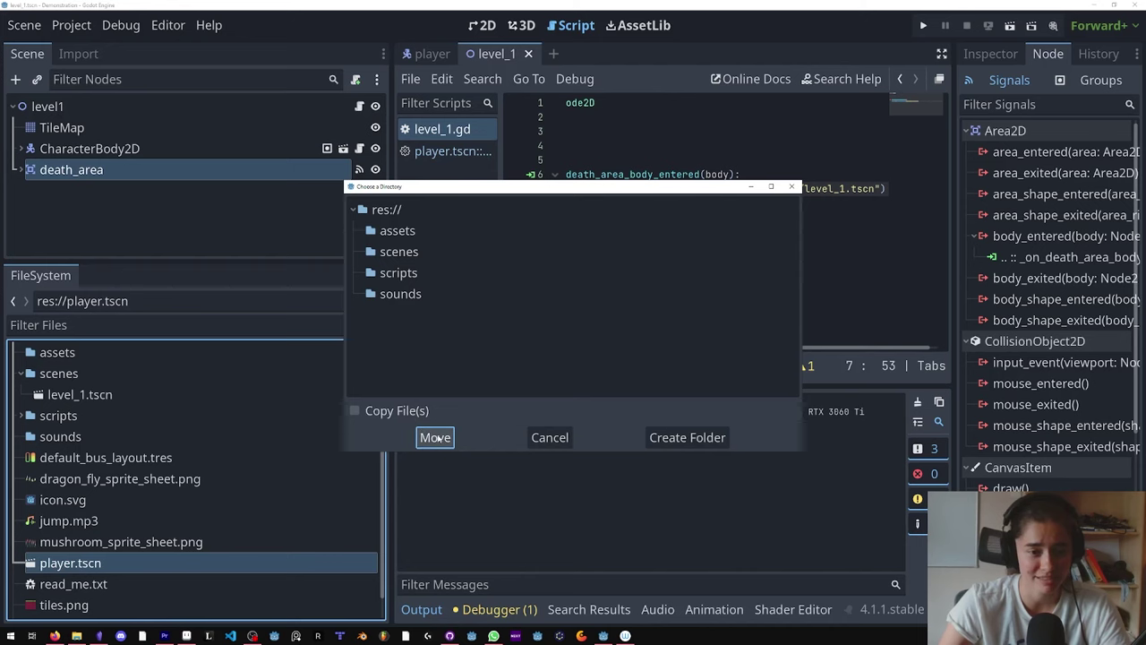
pyautogui.click(397, 254)
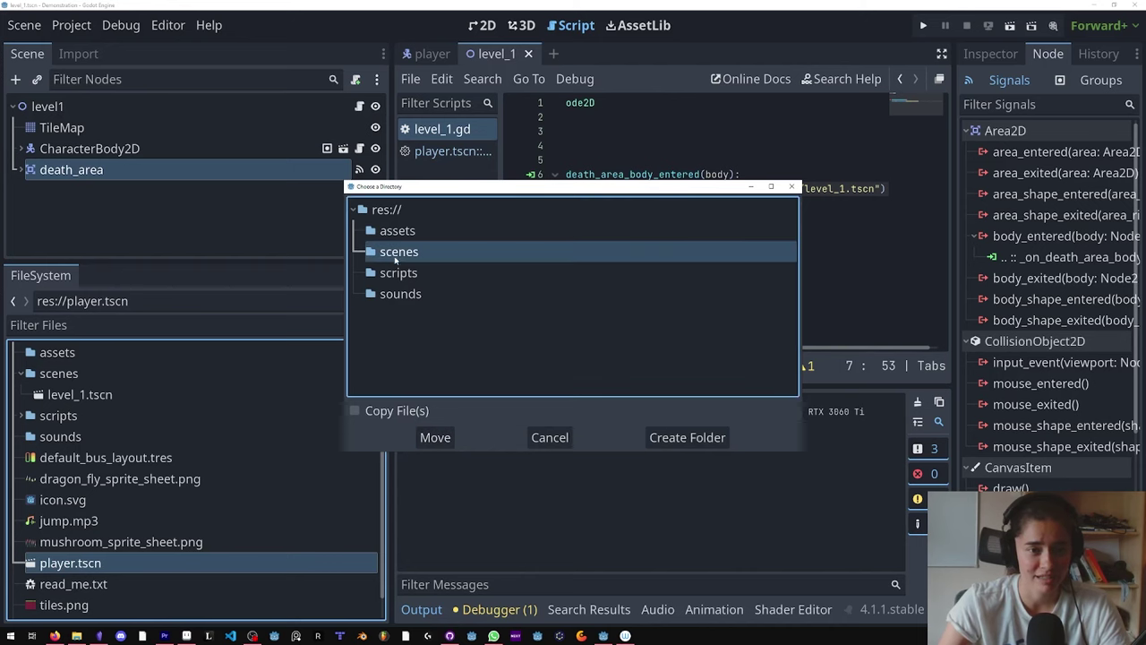
pyautogui.click(436, 437)
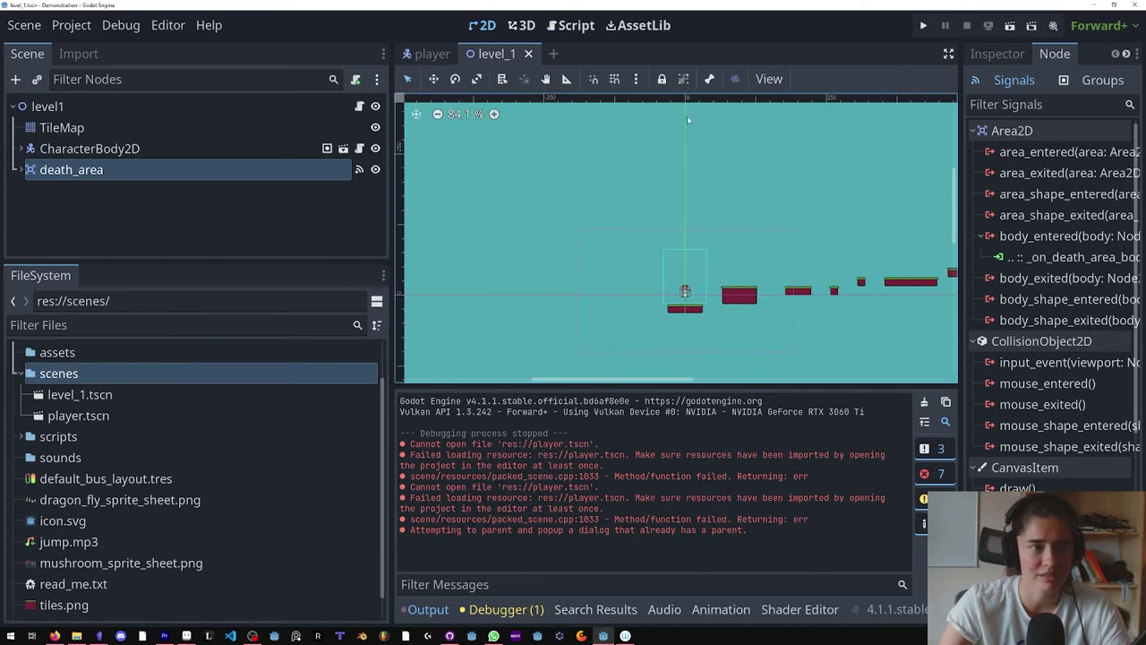
# Step: Test-run the game from level1 to confirm it still works
pyautogui.click(140, 107)
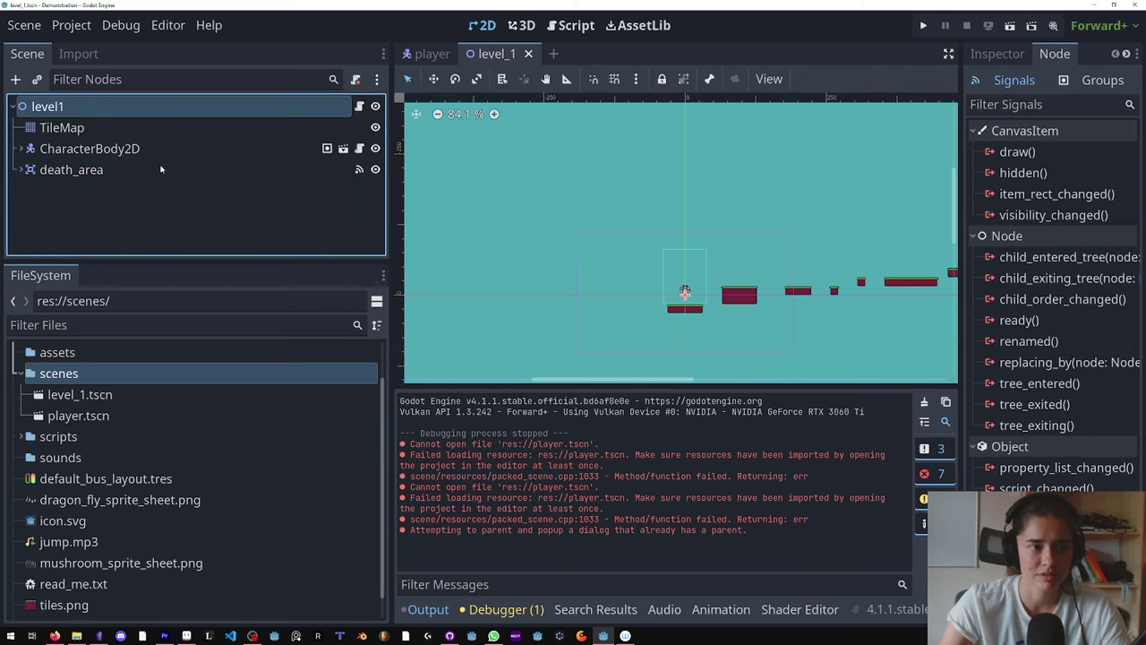
pyautogui.click(1010, 26)
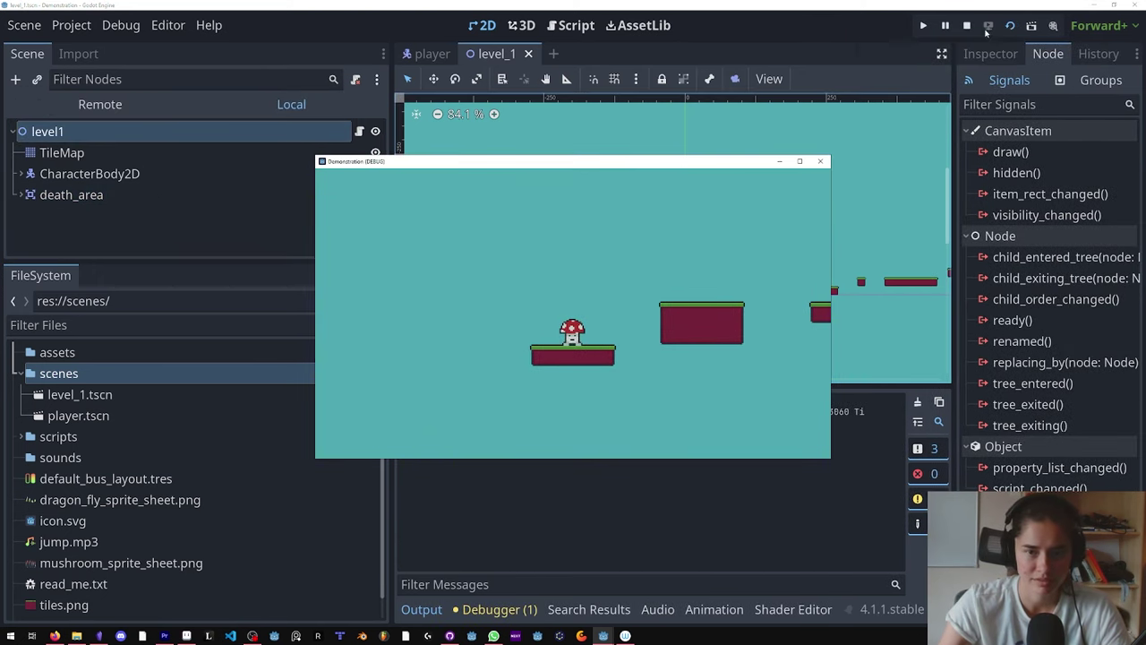
pyautogui.press('space')
pyautogui.click(821, 161)
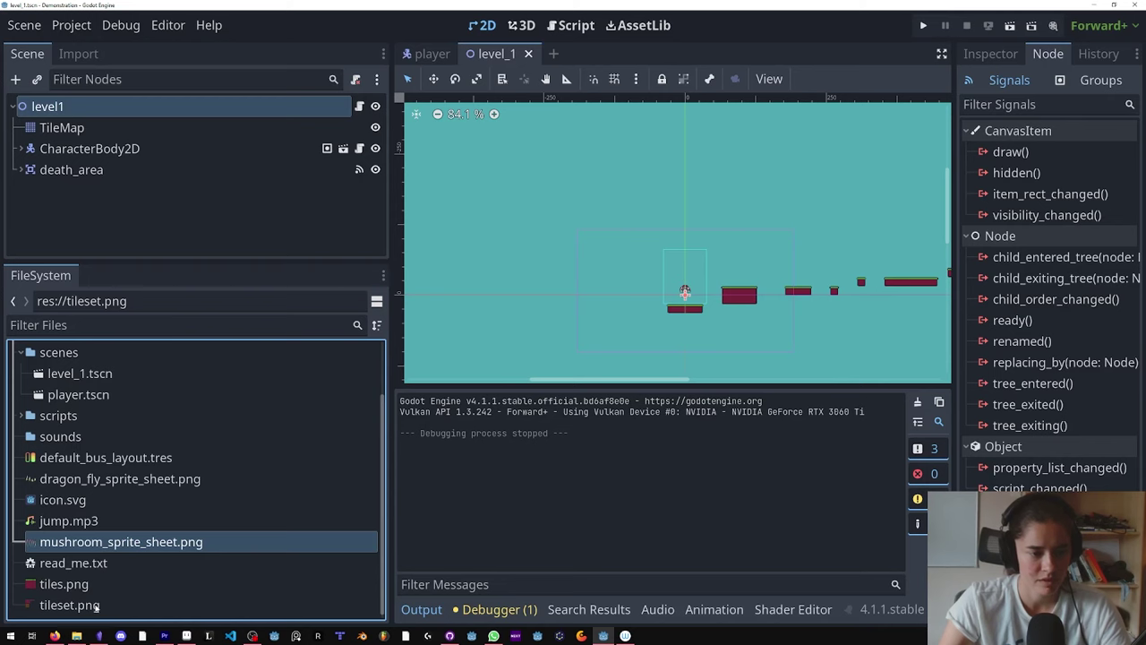
# Step: Move the selected images, including the dragonfly and mushroom sprite sheets, into assets
pyautogui.keyDown('ctrl'); pyautogui.click(94, 542); pyautogui.keyUp('ctrl')
pyautogui.keyDown('ctrl'); pyautogui.click(89, 478); pyautogui.keyUp('ctrl')
pyautogui.rightClick(87, 484)
pyautogui.click(252, 494)
pyautogui.click(376, 232)
pyautogui.click(435, 437)
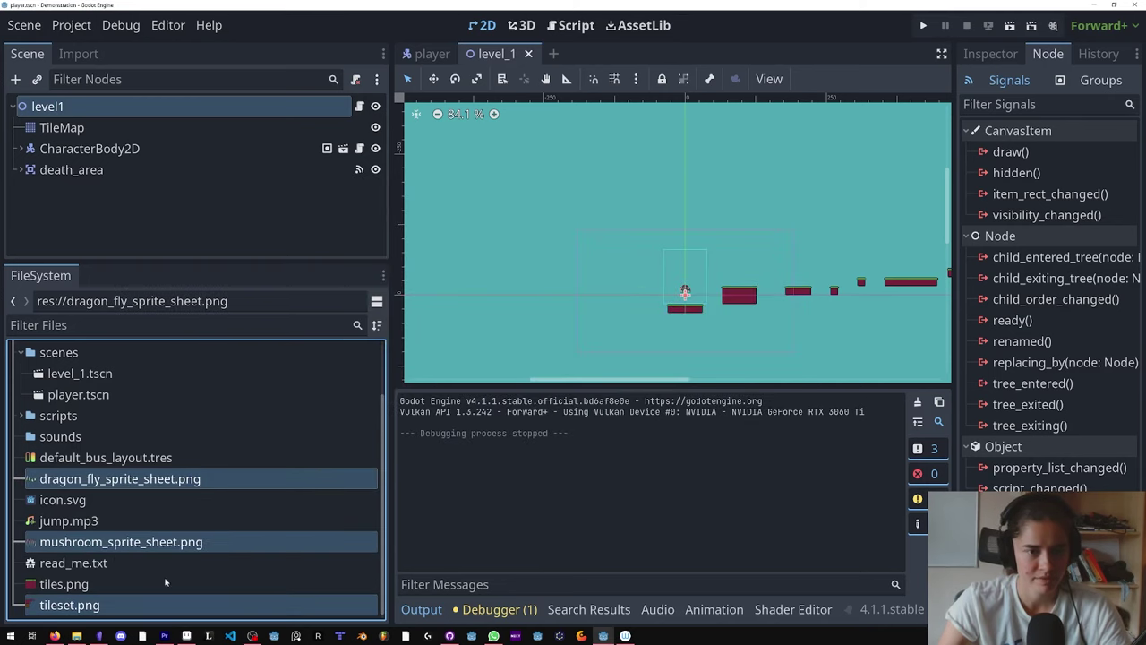
# Step: Delete tiles.png from the project
pyautogui.click(67, 606)
pyautogui.rightClick(76, 606)
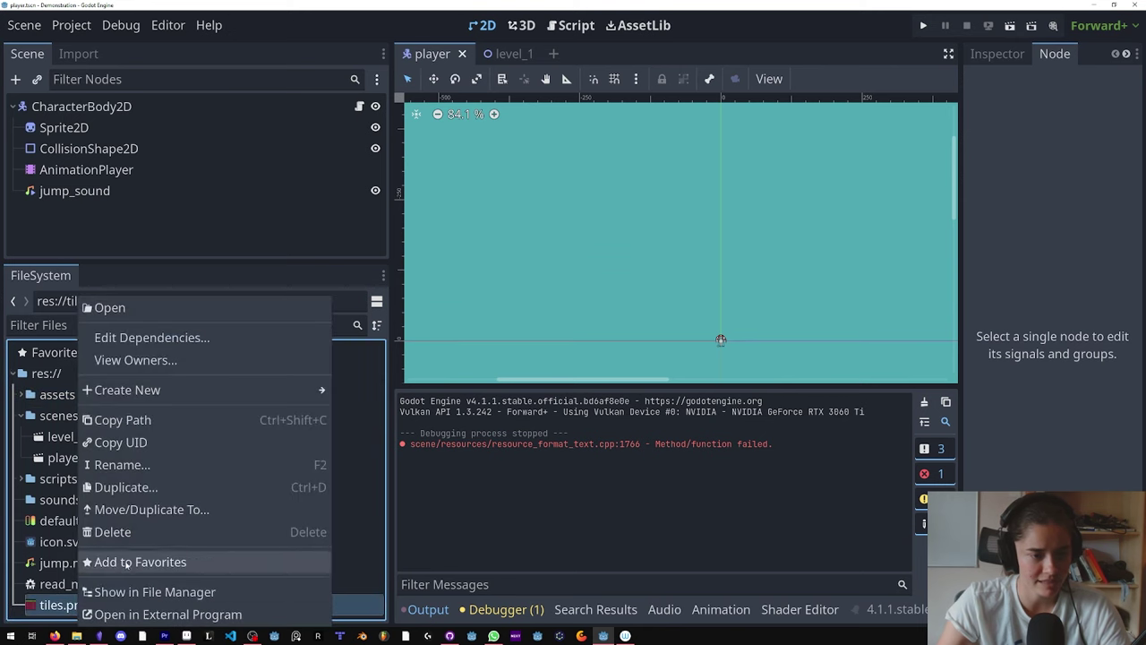
pyautogui.click(101, 532)
pyautogui.click(452, 388)
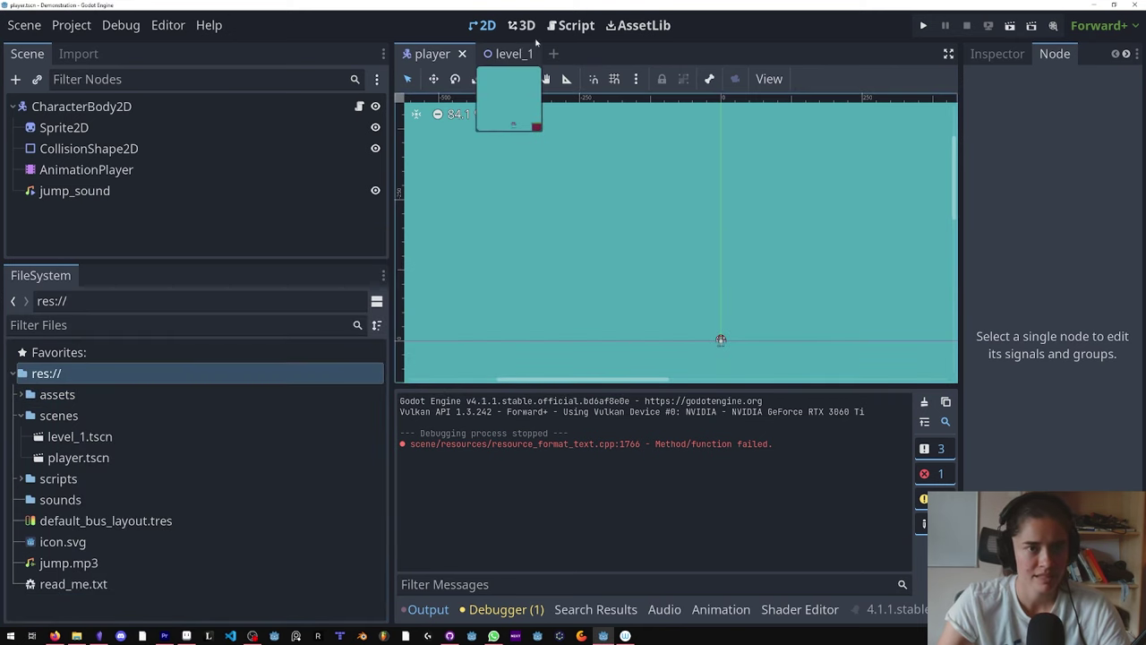
# Step: Remove the unused tile source ID 0 from level_1's TileSet and save
pyautogui.click(508, 54)
pyautogui.click(104, 128)
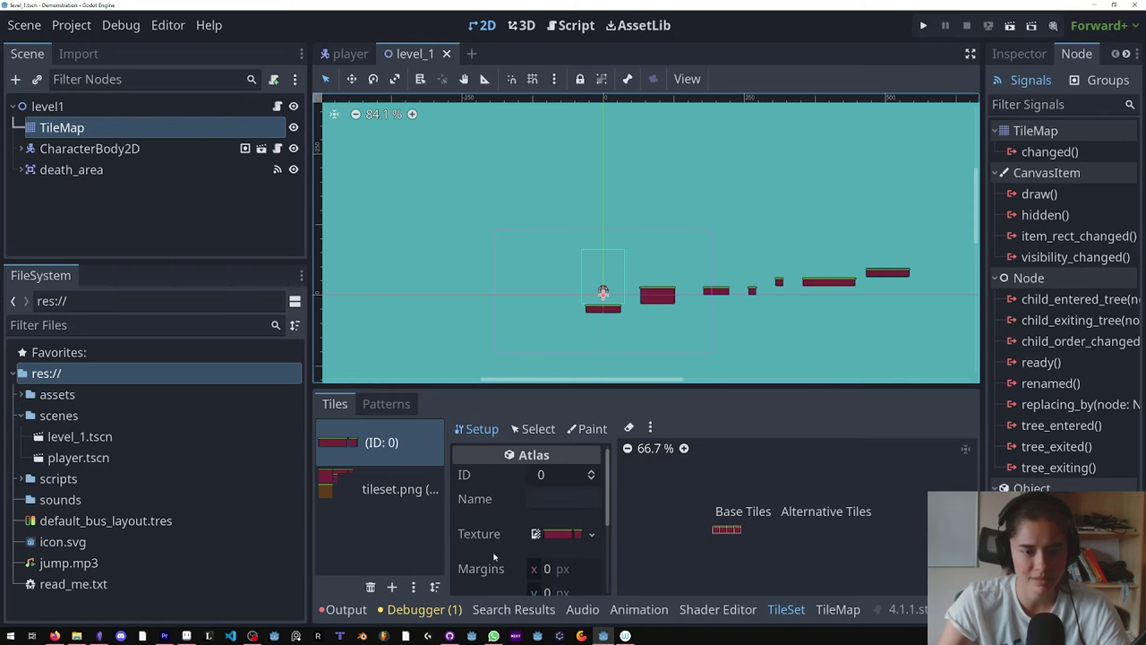
pyautogui.click(377, 445)
pyautogui.click(370, 586)
pyautogui.hotkey('ctrl', 's')
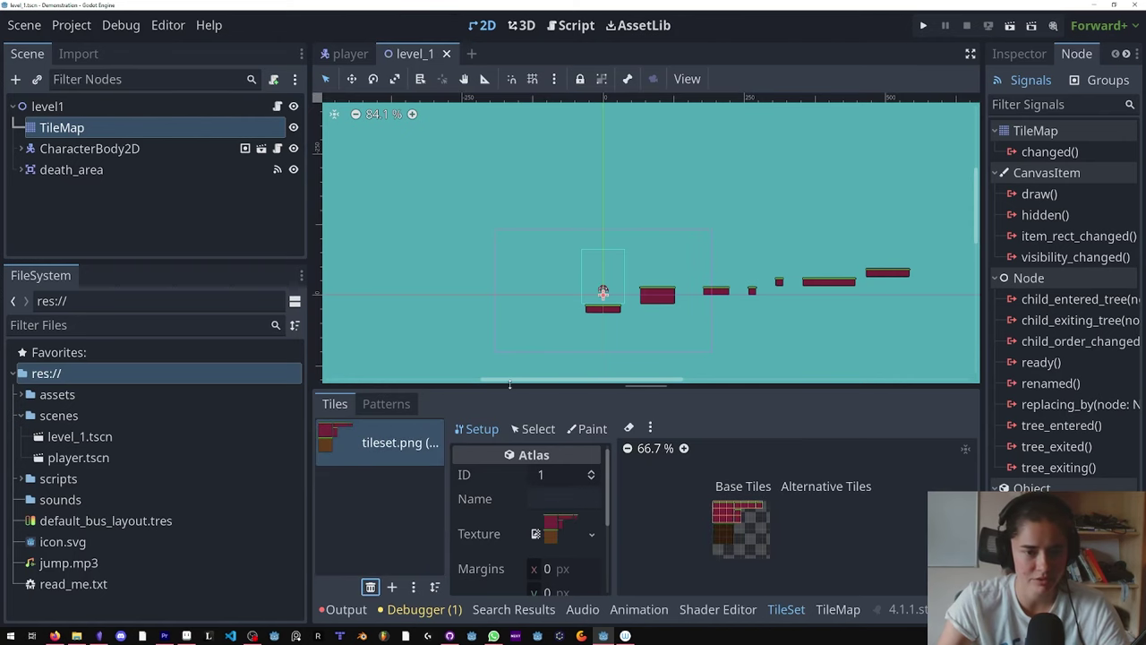
# Step: Move jump.mp3 into the sounds folder
pyautogui.click(72, 562)
pyautogui.rightClick(72, 561)
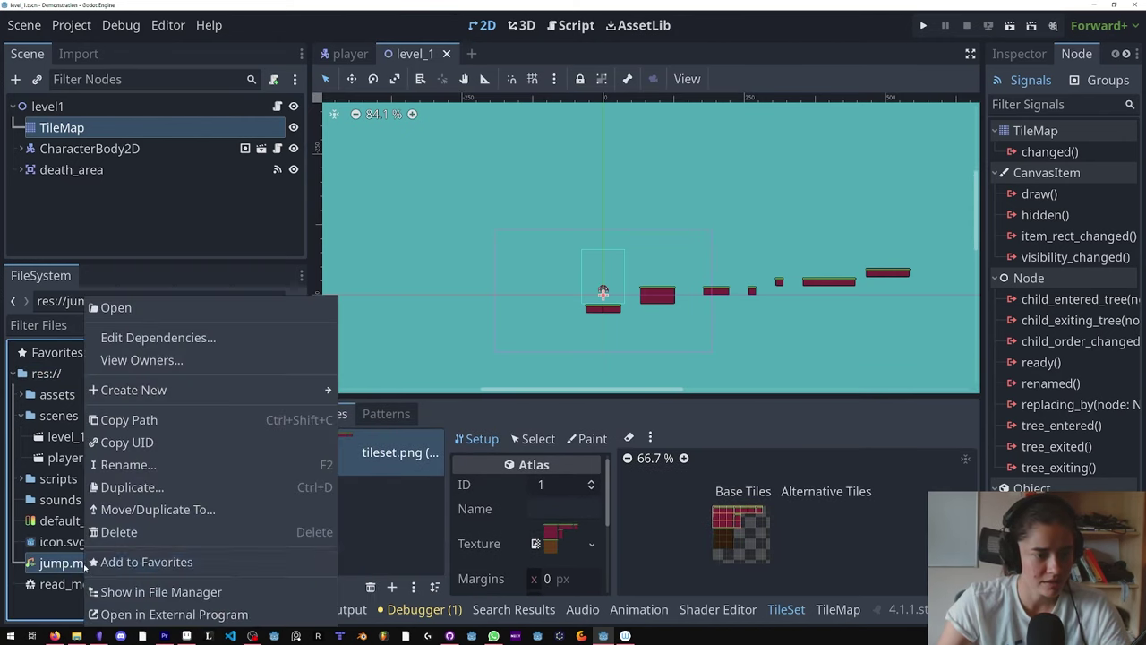
pyautogui.click(247, 504)
pyautogui.click(399, 294)
pyautogui.click(435, 437)
# Step: Check icon.svg and default_bus_layout.tres, collapse the scenes folder, and save the scene
pyautogui.click(85, 541)
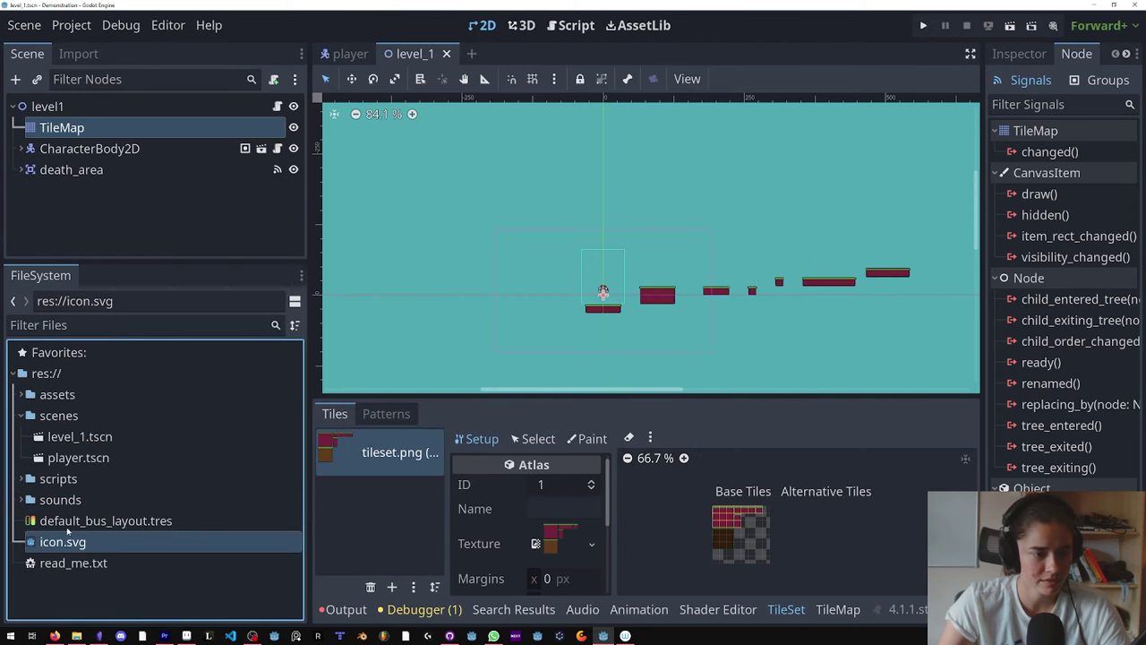
pyautogui.click(67, 526)
pyautogui.click(20, 418)
pyautogui.hotkey('ctrl', 's')
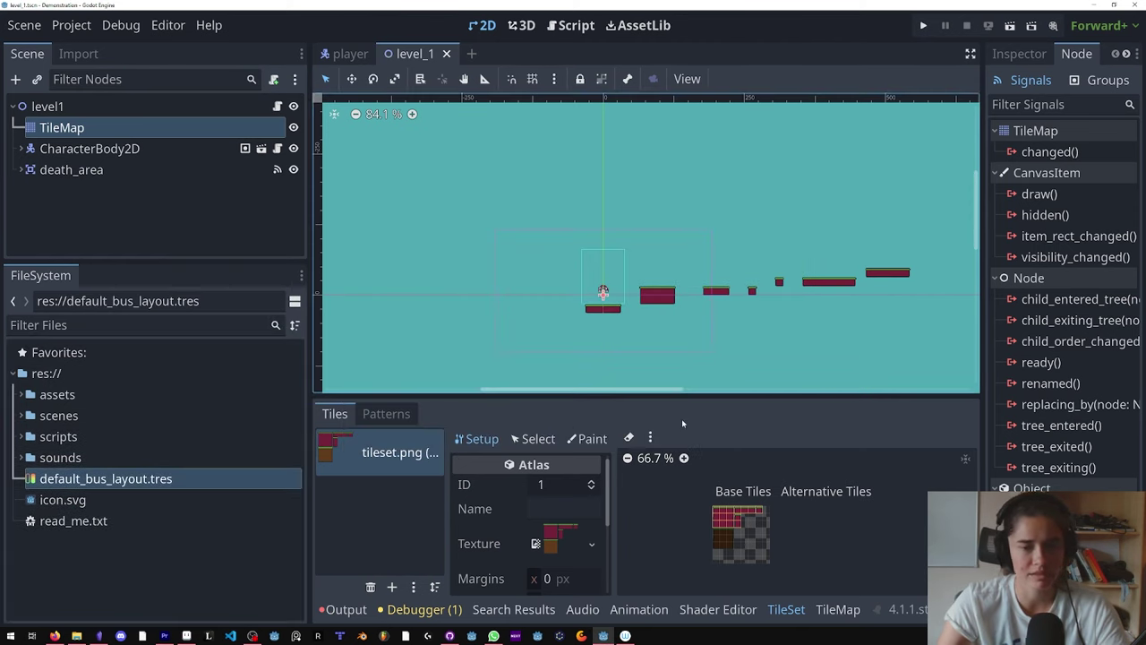
# Step: Create tiles from the brown dirt area of the tileset image in the TileSet editor
pyautogui.click(716, 179)
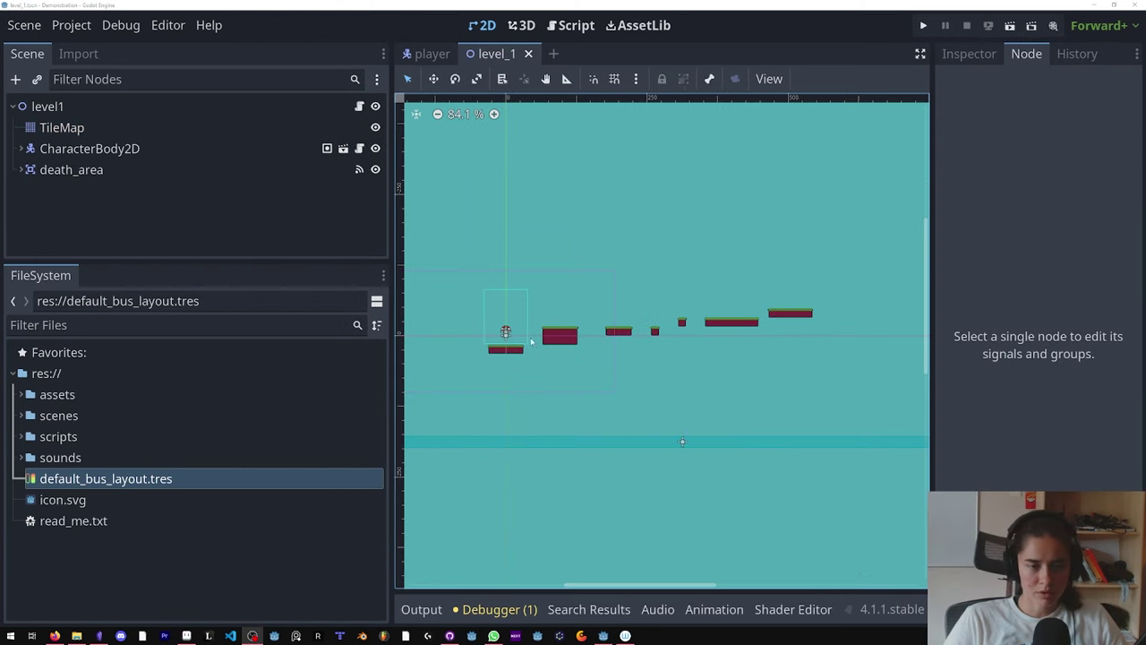
pyautogui.click(62, 128)
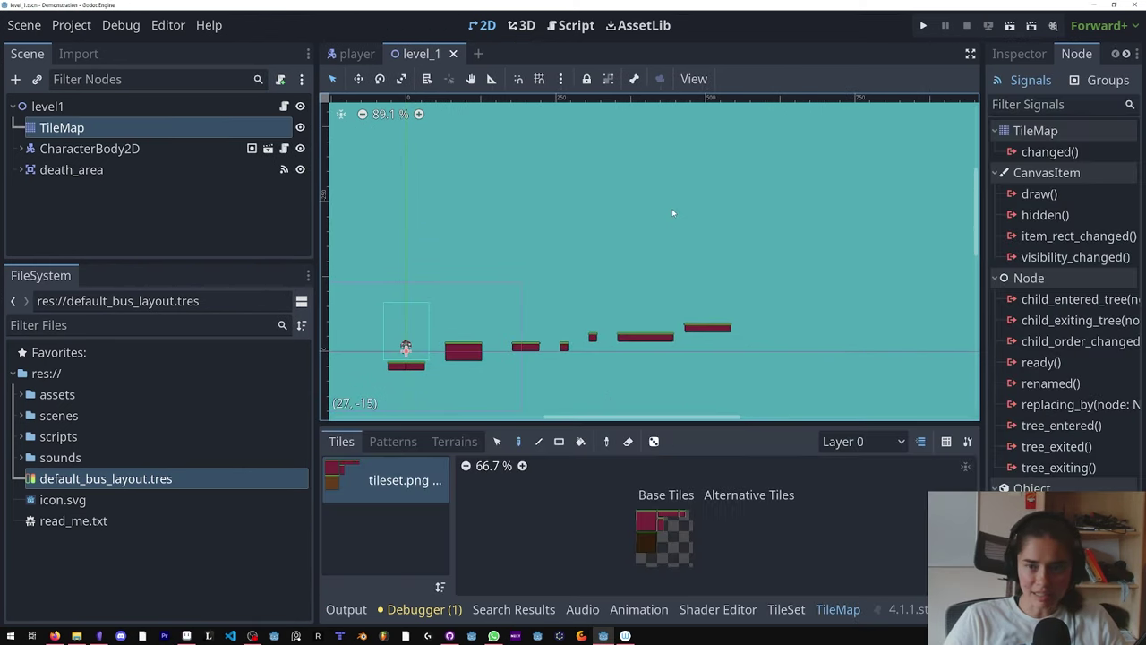
pyautogui.scroll(3, 538, 394)
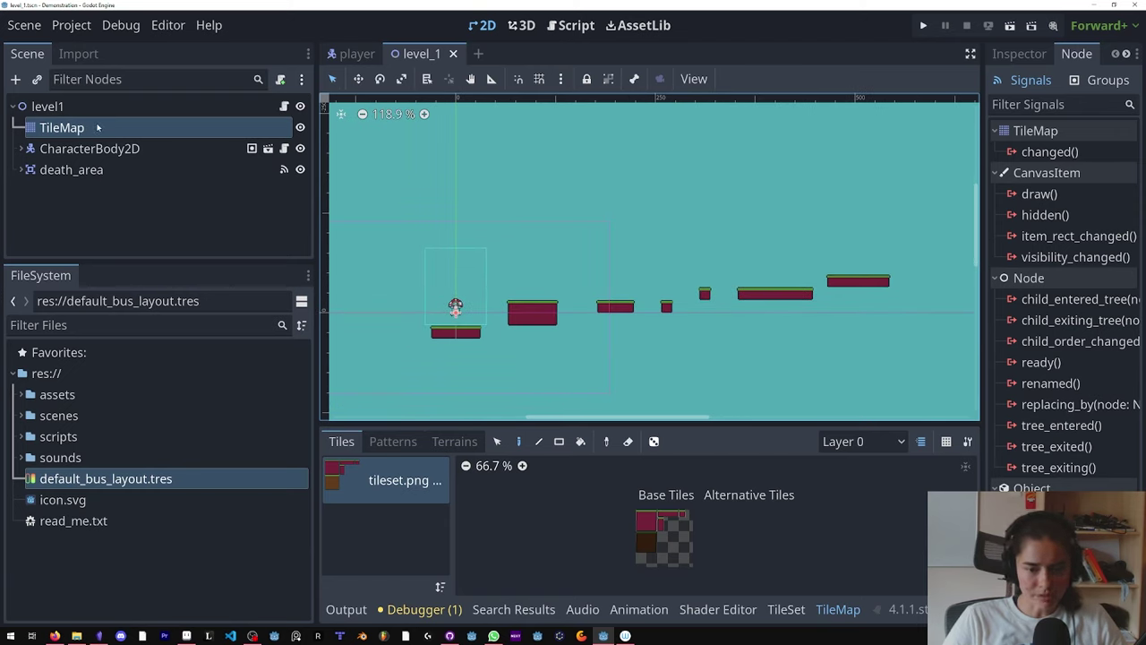
pyautogui.click(780, 609)
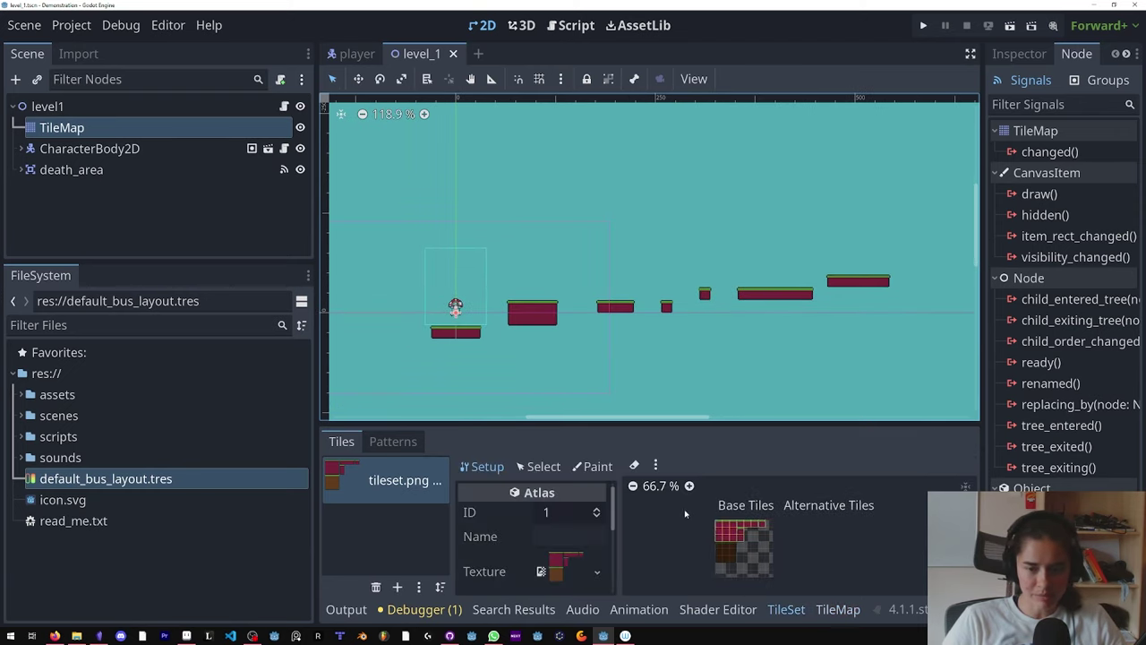
pyautogui.scroll(5, 717, 519)
pyautogui.moveTo(635, 417); pyautogui.dragTo(402, 221)
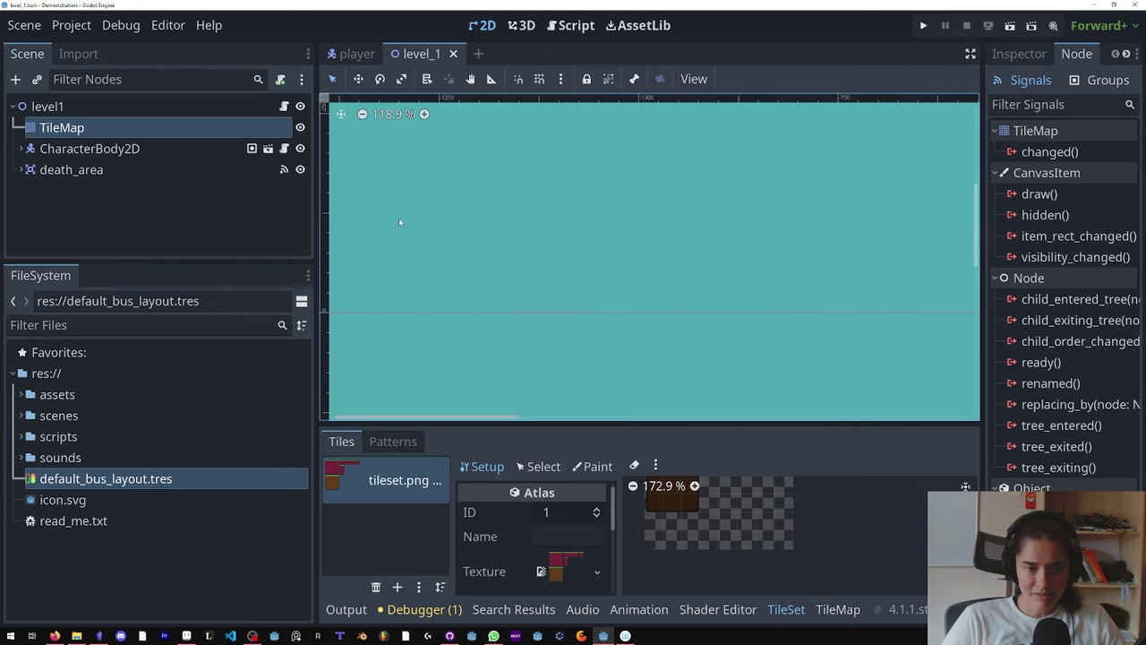
pyautogui.scroll(-3, 758, 346)
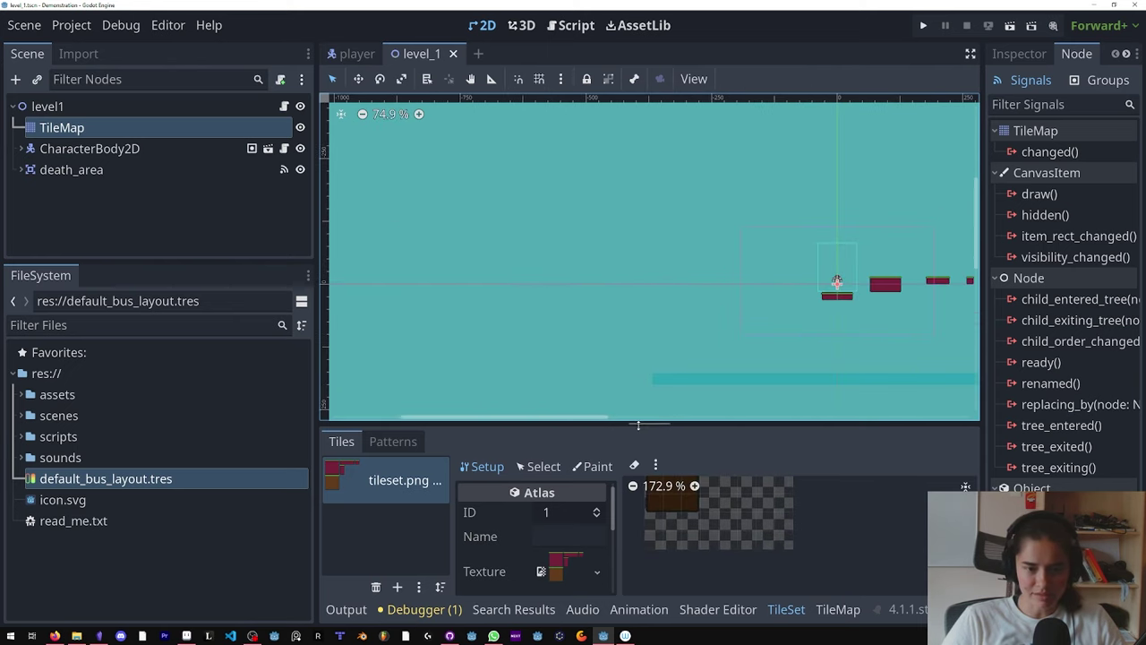
pyautogui.moveTo(606, 428); pyautogui.dragTo(606, 192)
pyautogui.moveTo(671, 367)
pyautogui.mouseDown()
pyautogui.moveTo(701, 371)
pyautogui.moveTo(701, 403)
pyautogui.moveTo(665, 397)
pyautogui.mouseUp()
# Step: Erase all platform tiles from the level using the Eraser with the Rect tool
pyautogui.click(838, 609)
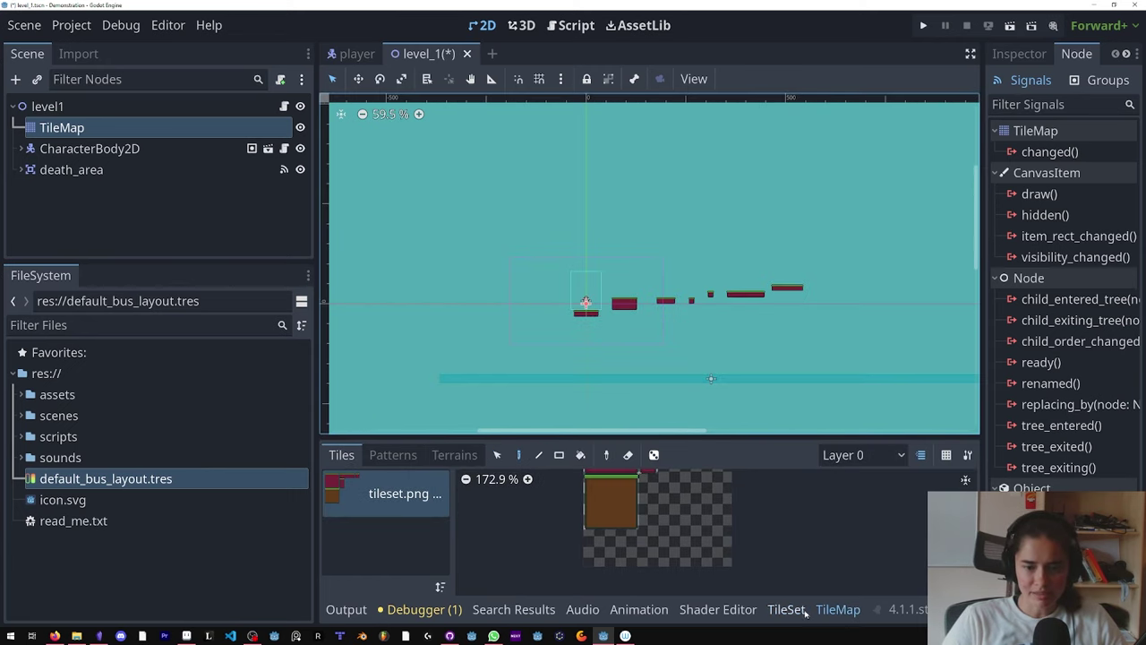
pyautogui.click(628, 455)
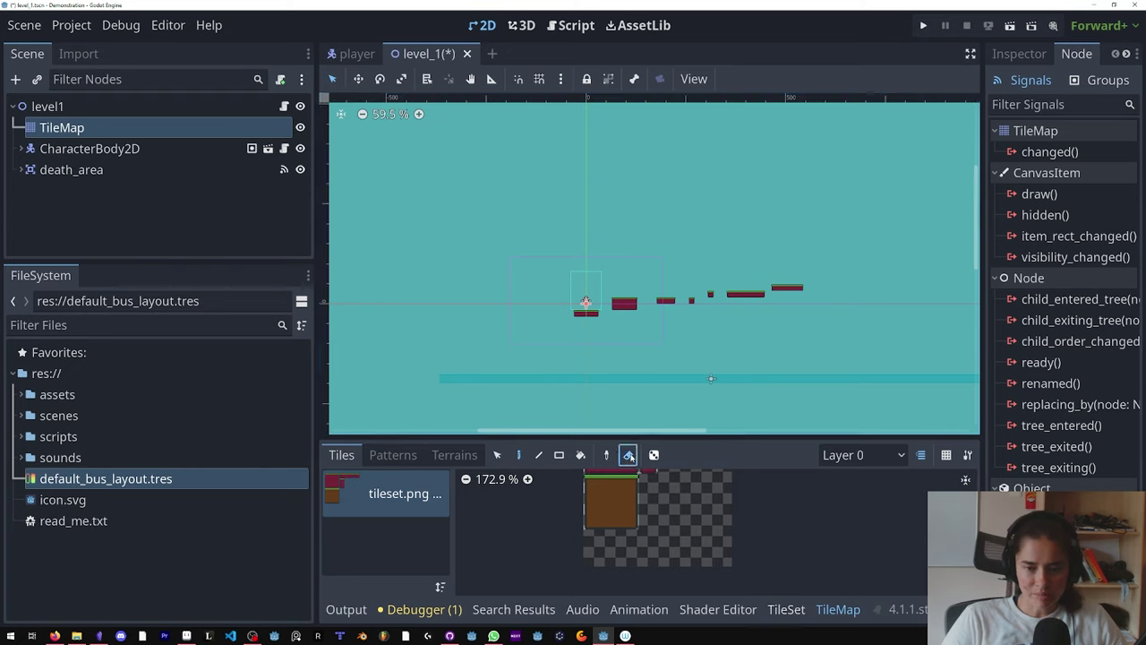
pyautogui.click(559, 454)
pyautogui.moveTo(878, 235); pyautogui.dragTo(573, 341)
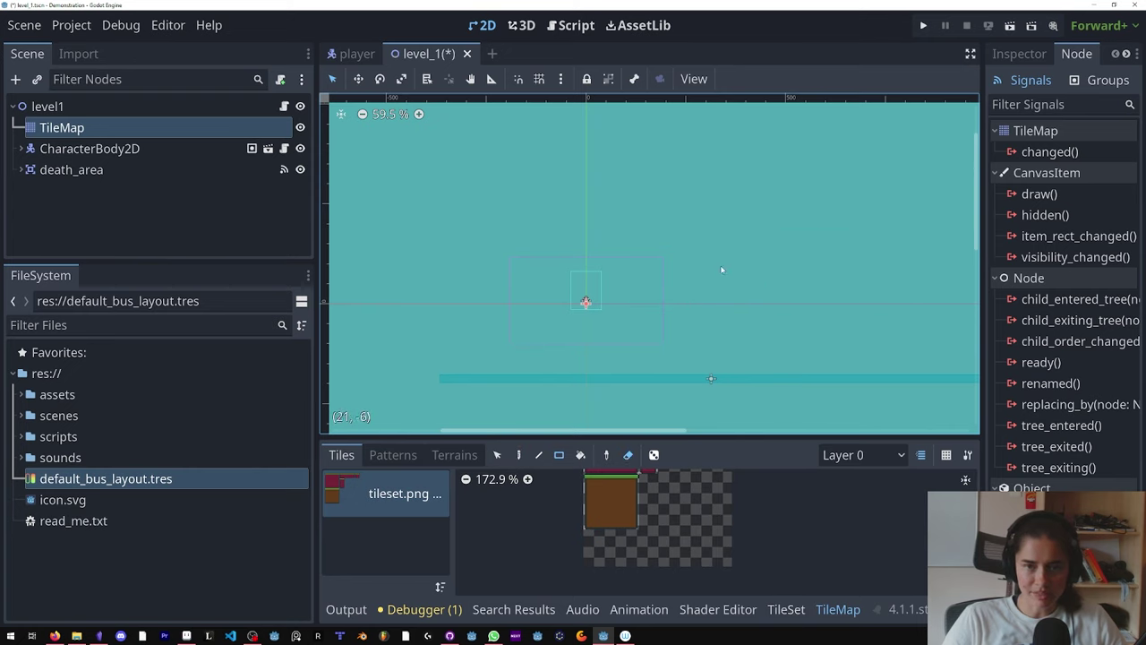
# Step: Name the TileMap's first layer 'background', add a second layer 'foreground', and save
pyautogui.click(1019, 53)
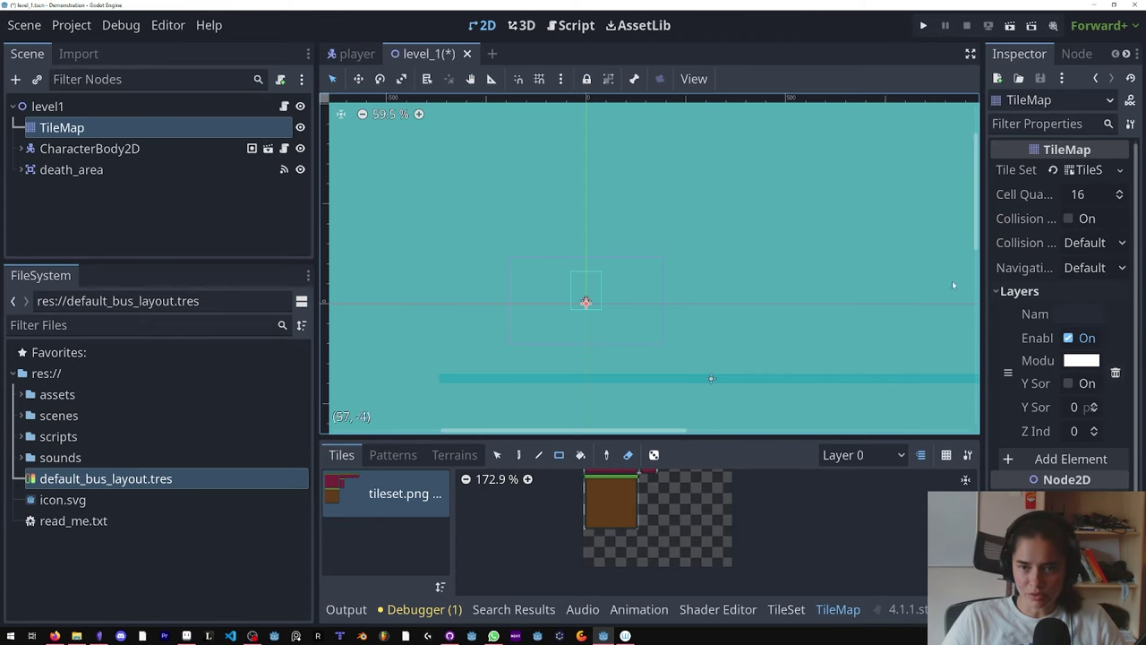
pyautogui.moveTo(983, 280); pyautogui.dragTo(836, 280)
pyautogui.click(1026, 315)
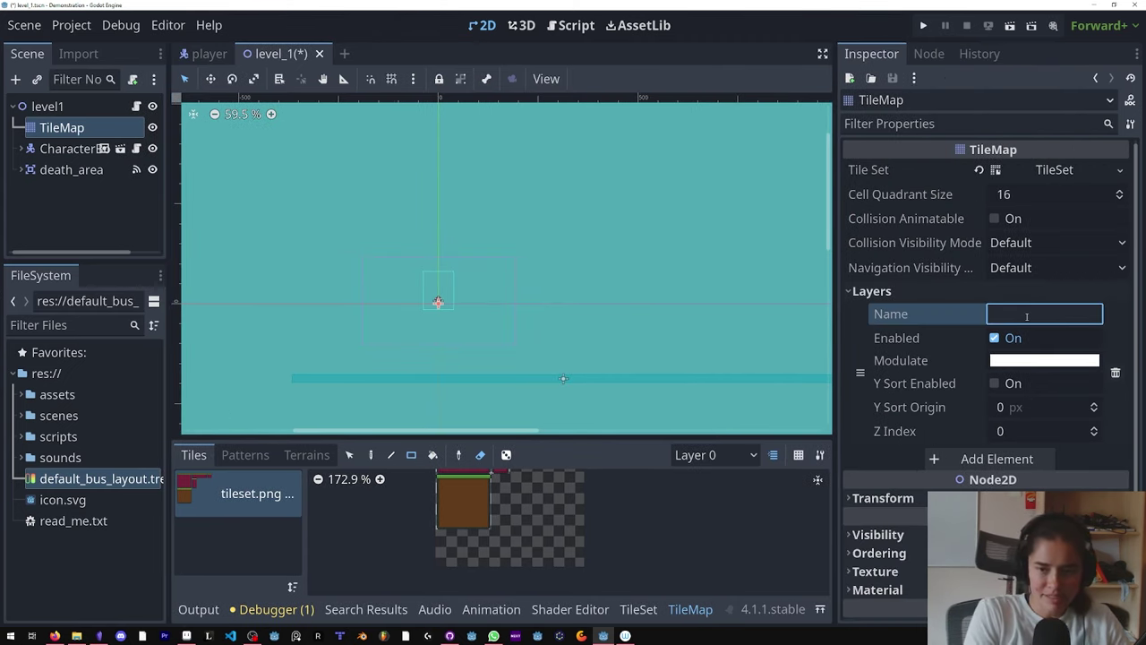
pyautogui.write('bakcgo')
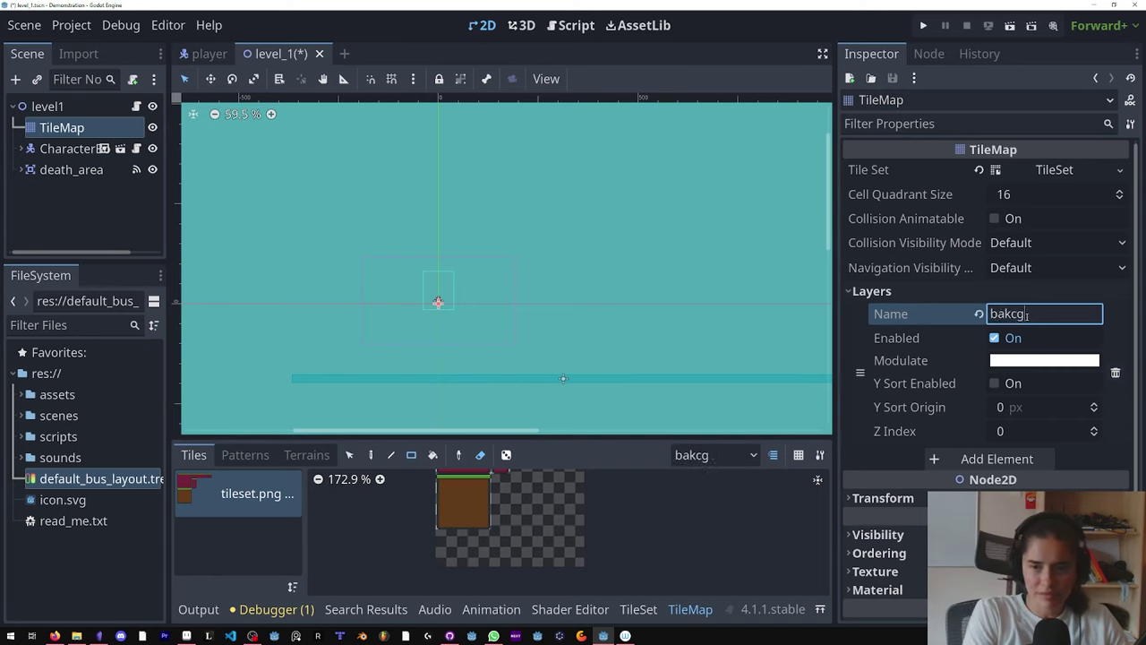
pyautogui.press('BackSpace')
pyautogui.press('BackSpace')
pyautogui.press('BackSpace')
pyautogui.write('ckground')
pyautogui.press('Return')
pyautogui.click(995, 460)
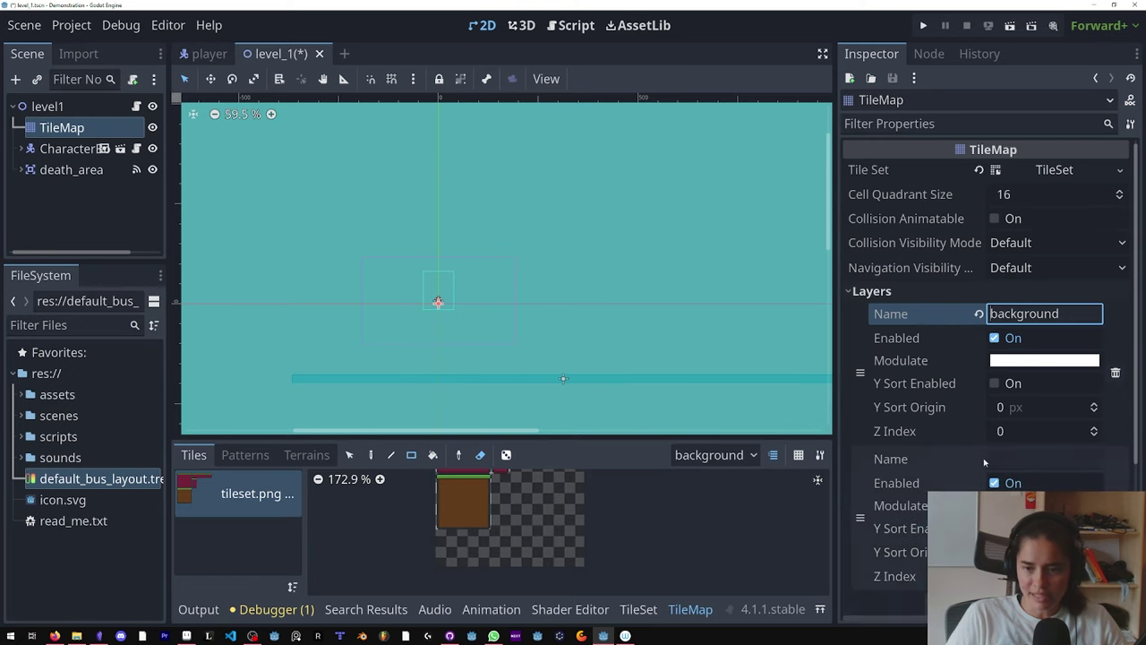
pyautogui.click(1015, 456)
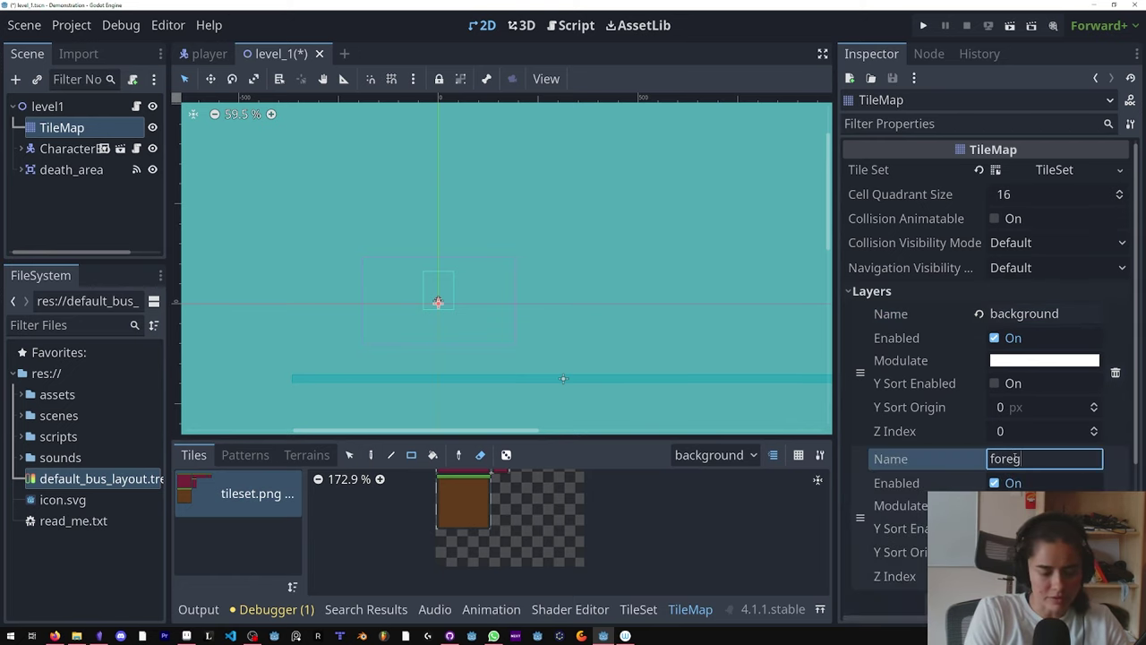
pyautogui.press('Return')
pyautogui.hotkey('ctrl', 's')
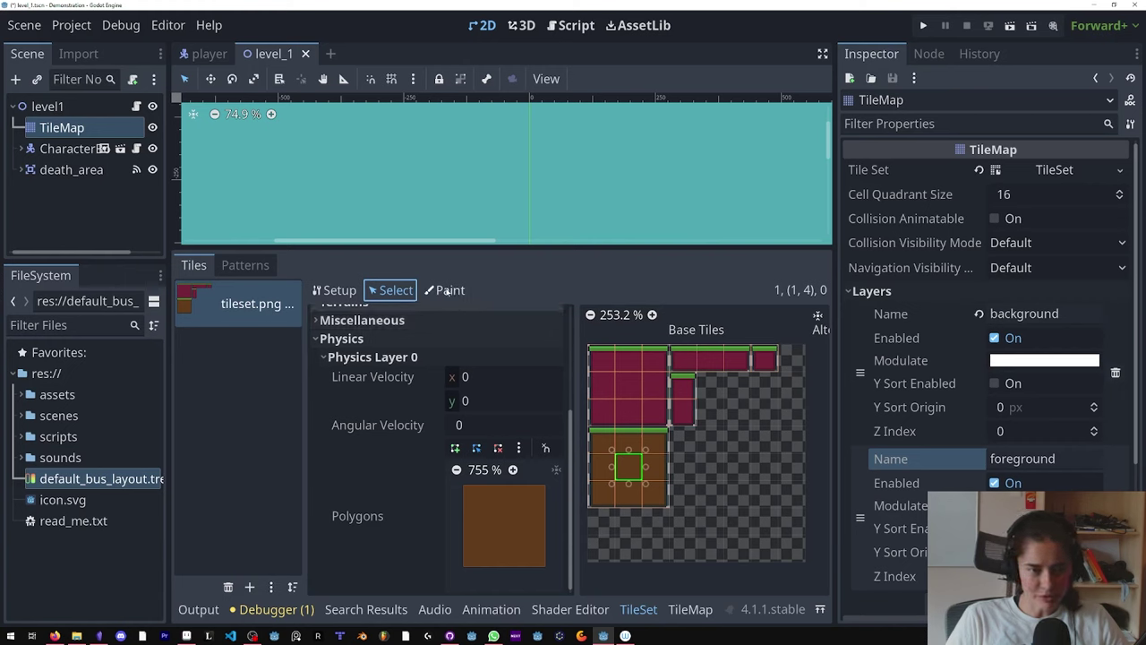
# Step: Paint polygon_0_one_way on Physics Layer 0 across the atlas tiles, leaving the bottom-right dirt tile solid
pyautogui.click(447, 290)
pyautogui.click(435, 340)
pyautogui.click(385, 496)
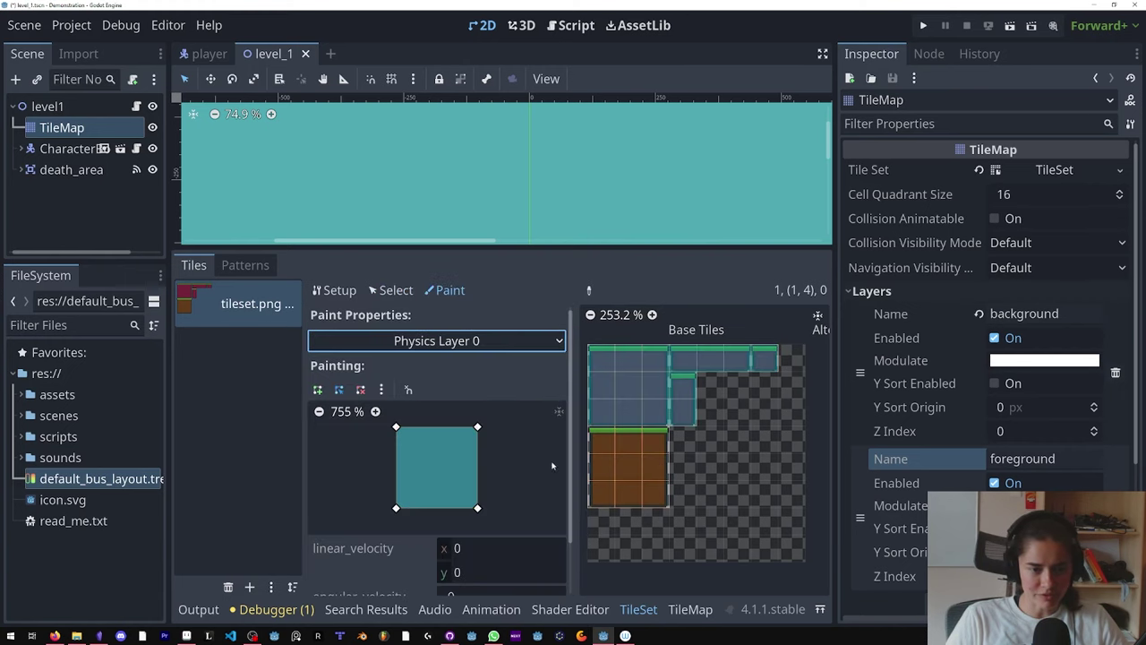
pyautogui.moveTo(654, 493); pyautogui.dragTo(707, 394, button='middle')
pyautogui.moveTo(447, 539); pyautogui.dragTo(455, 462, button='middle')
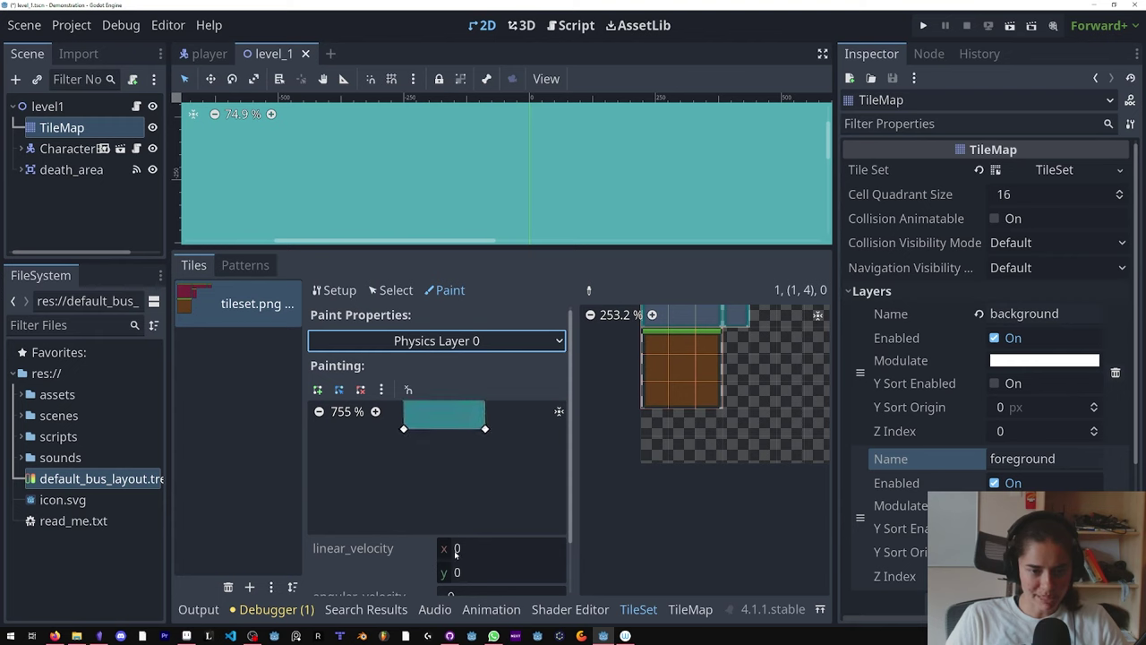
pyautogui.scroll(-2, 457, 560)
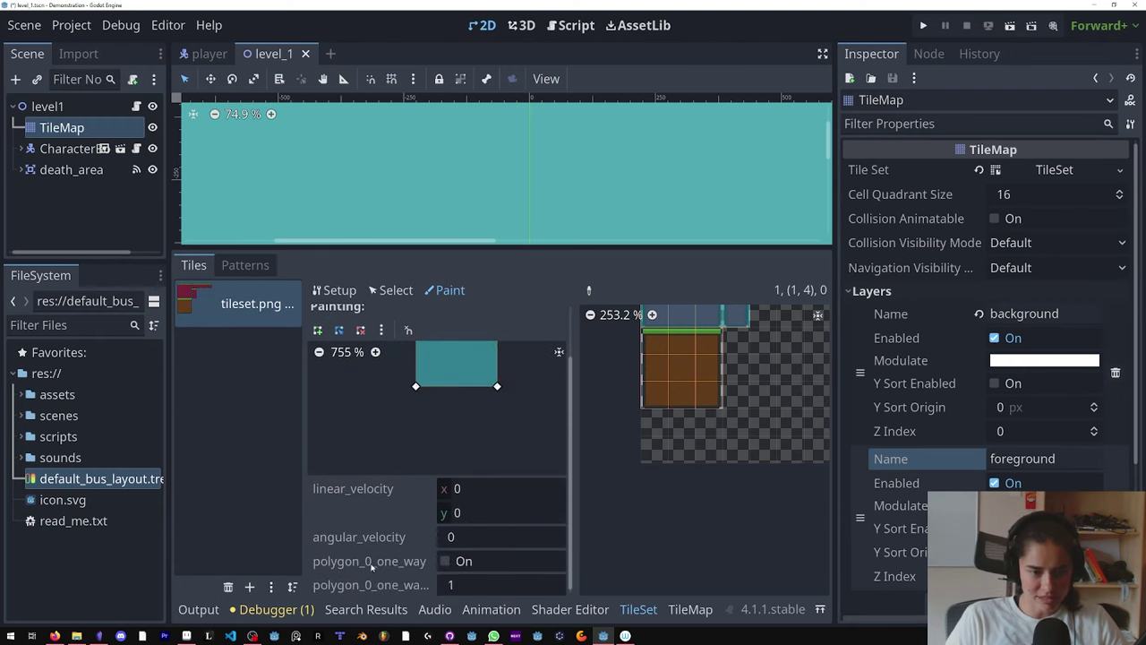
pyautogui.click(445, 561)
pyautogui.moveTo(685, 363)
pyautogui.mouseDown()
pyautogui.moveTo(639, 348)
pyautogui.moveTo(634, 379)
pyautogui.moveTo(652, 391)
pyautogui.moveTo(707, 373)
pyautogui.moveTo(682, 396)
pyautogui.mouseUp()
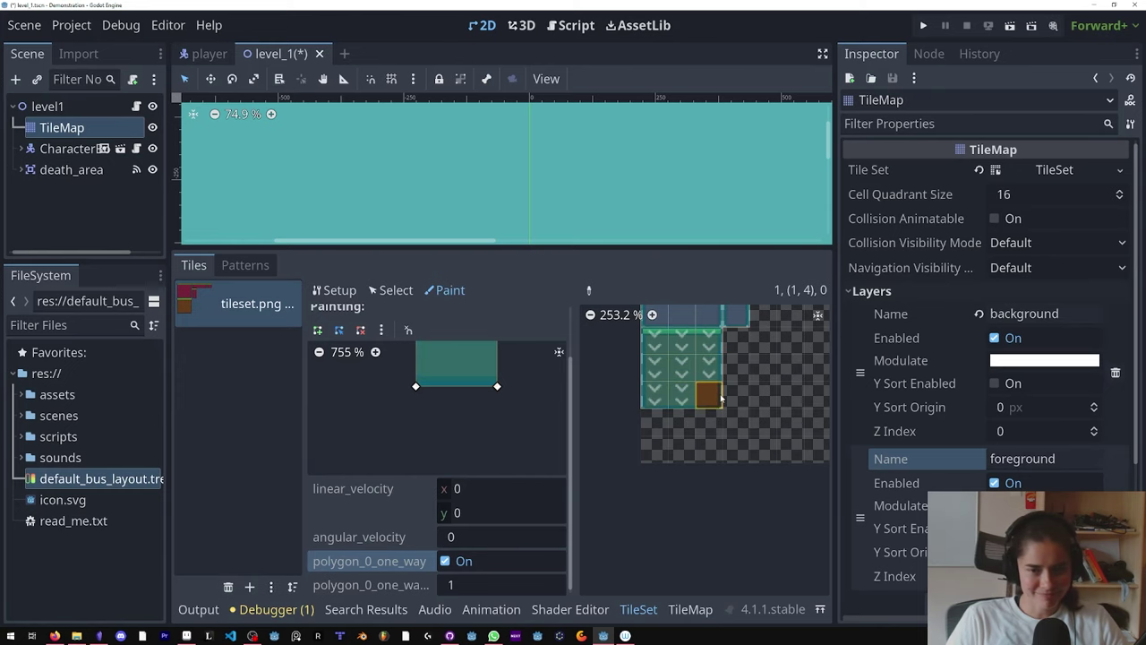
pyautogui.click(690, 609)
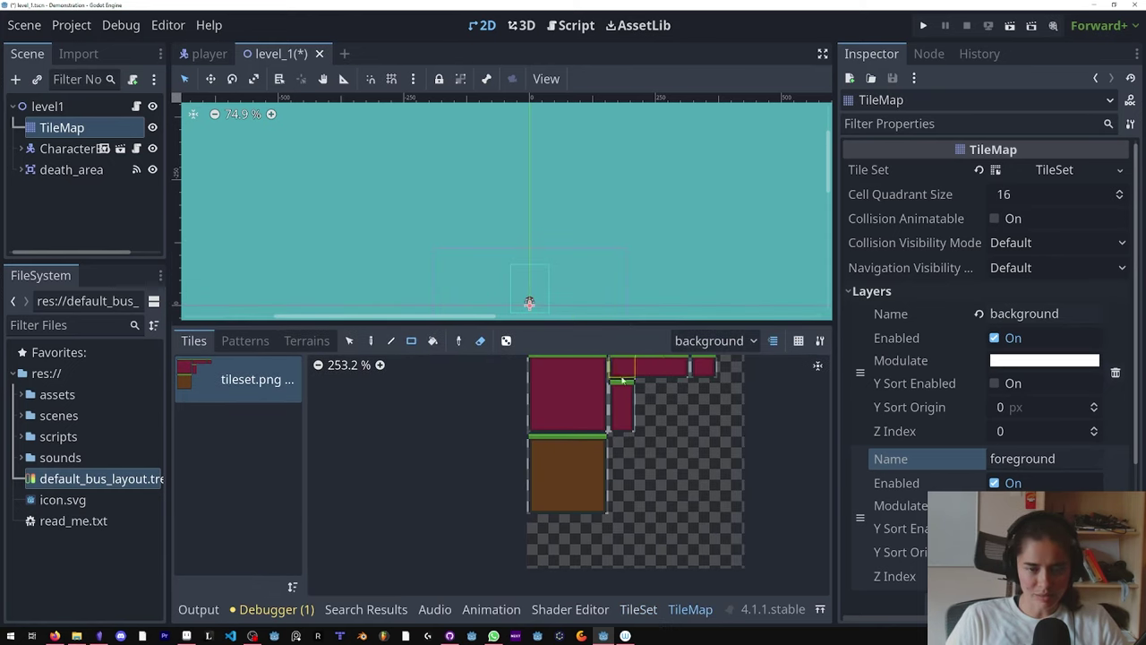
# Step: Target the foreground layer and pick Terrain 0 for terrain painting
pyautogui.click(712, 342)
pyautogui.click(707, 386)
pyautogui.click(306, 340)
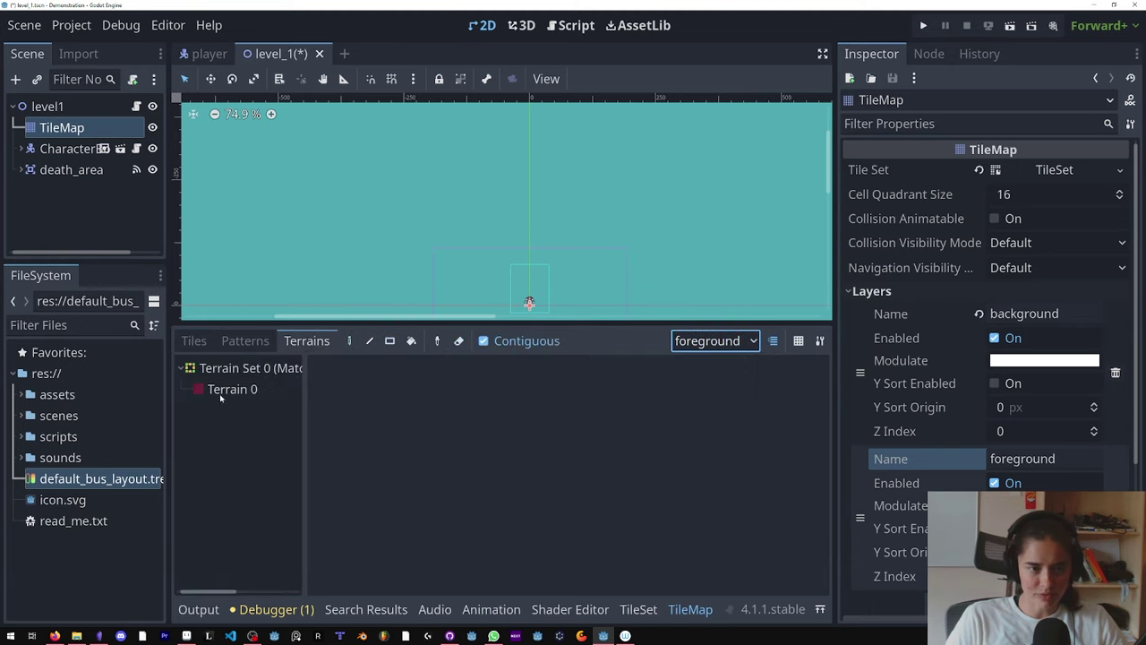
pyautogui.click(232, 388)
pyautogui.scroll(-1, 502, 237)
pyautogui.scroll(2, 529, 296)
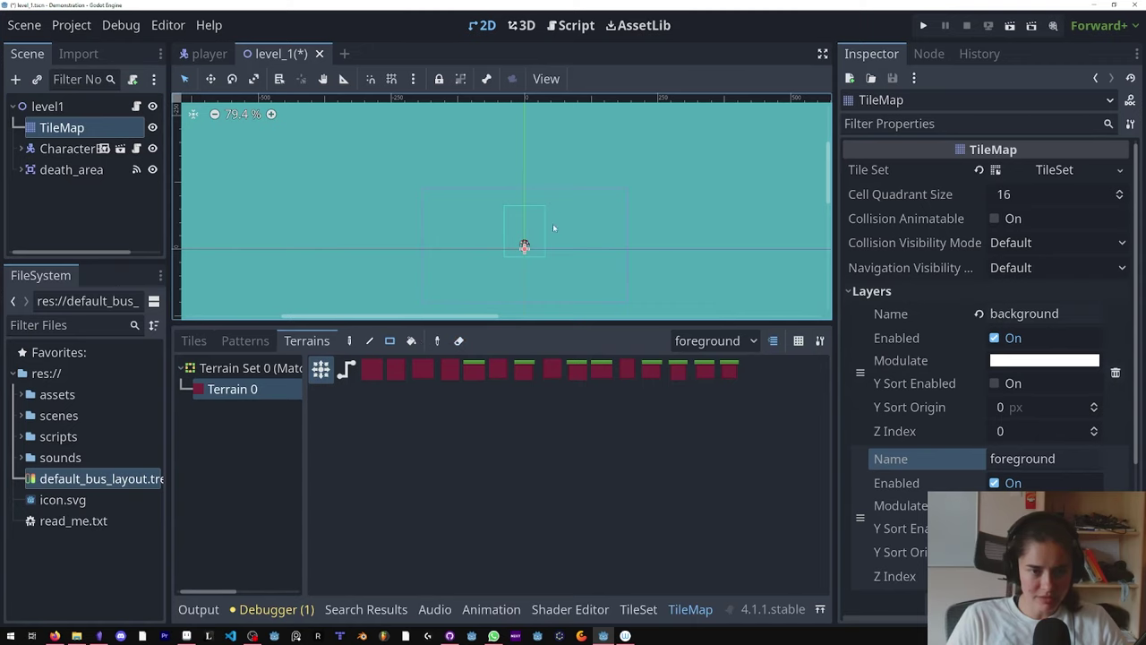
pyautogui.scroll(-1, 385, 148)
# Step: Paint Terrain 0 ground strips across the level and a tall pillar at the ground's end
pyautogui.moveTo(370, 141); pyautogui.dragTo(421, 275)
pyautogui.moveTo(367, 269)
pyautogui.mouseDown(button='middle')
pyautogui.moveTo(364, 169)
pyautogui.moveTo(333, 166)
pyautogui.mouseUp(button='middle')
pyautogui.moveTo(334, 155)
pyautogui.mouseDown()
pyautogui.moveTo(573, 242)
pyautogui.moveTo(742, 242)
pyautogui.mouseUp()
pyautogui.moveTo(735, 185); pyautogui.dragTo(691, 297, button='middle')
pyautogui.moveTo(691, 297)
pyautogui.mouseDown()
pyautogui.moveTo(619, 210)
pyautogui.moveTo(655, 194)
pyautogui.mouseUp()
pyautogui.moveTo(529, 268); pyautogui.dragTo(544, 269, button='middle')
pyautogui.scroll(1, 544, 269)
pyautogui.scroll(2, 218, 245)
pyautogui.scroll(2, 451, 233)
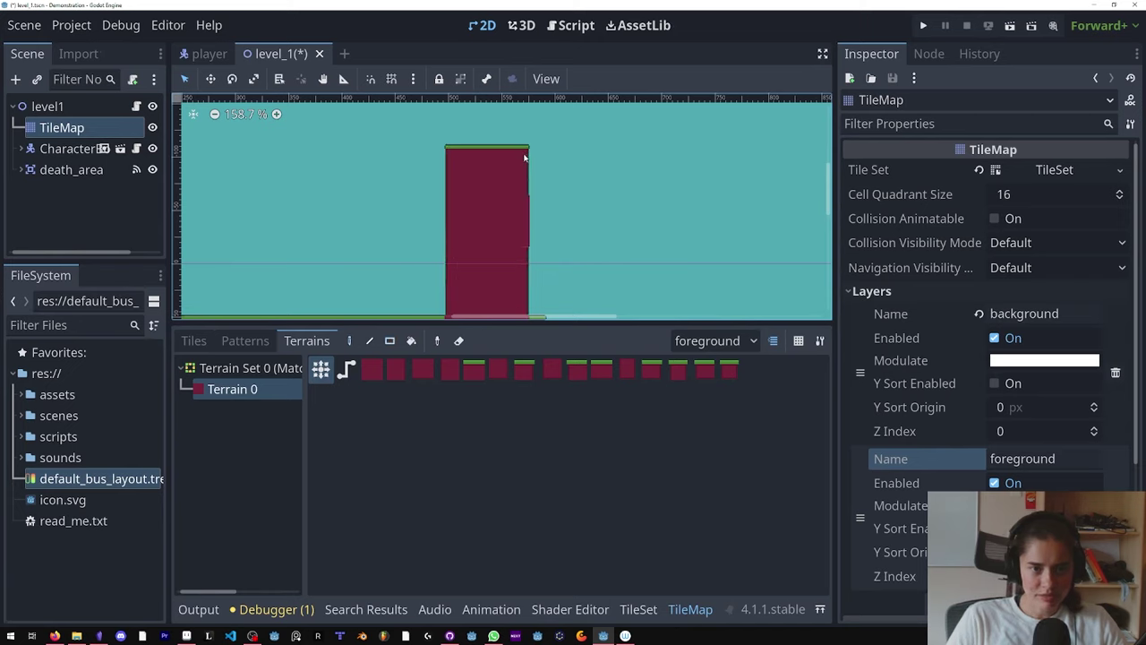
pyautogui.scroll(-1, 647, 197)
pyautogui.hscroll(-5, 648, 197)
# Step: Switch to the background layer and add a second terrain, Terrain 1, to the tileset's terrain set
pyautogui.hscroll(-3, 552, 246)
pyautogui.click(713, 341)
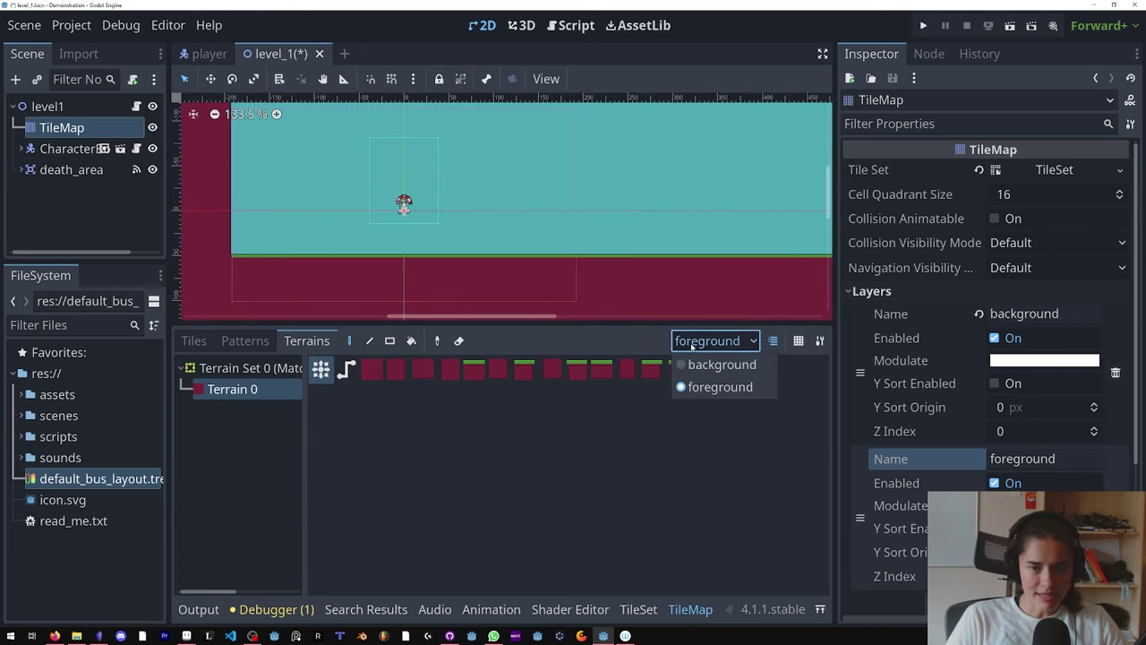
pyautogui.click(710, 363)
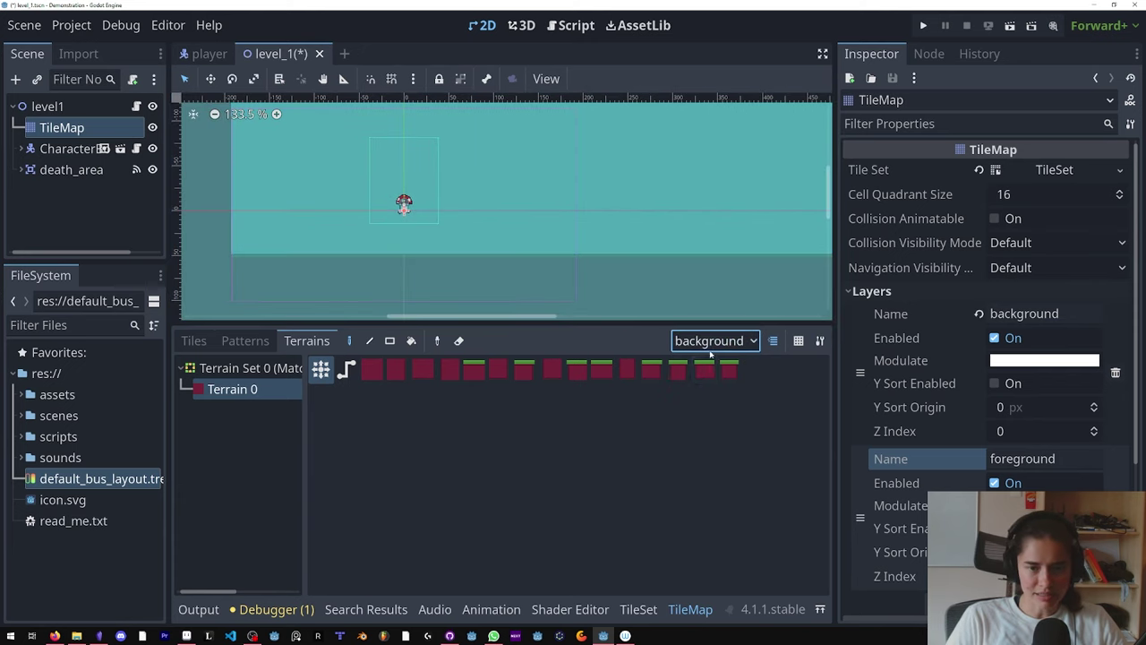
pyautogui.click(932, 291)
pyautogui.click(1061, 169)
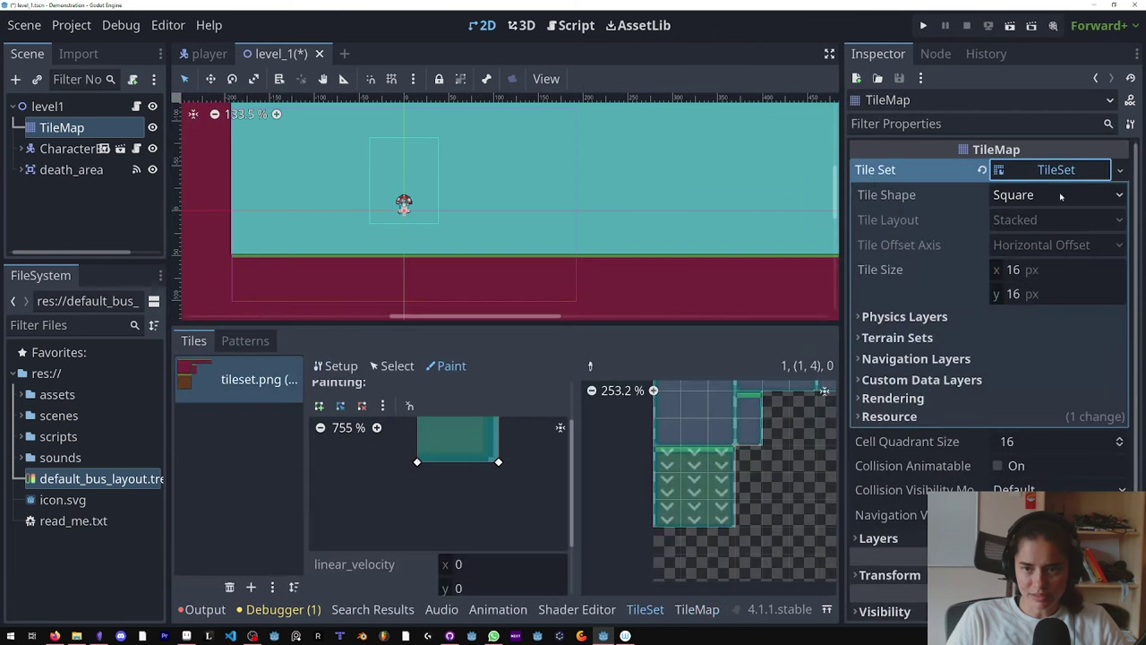
pyautogui.click(994, 337)
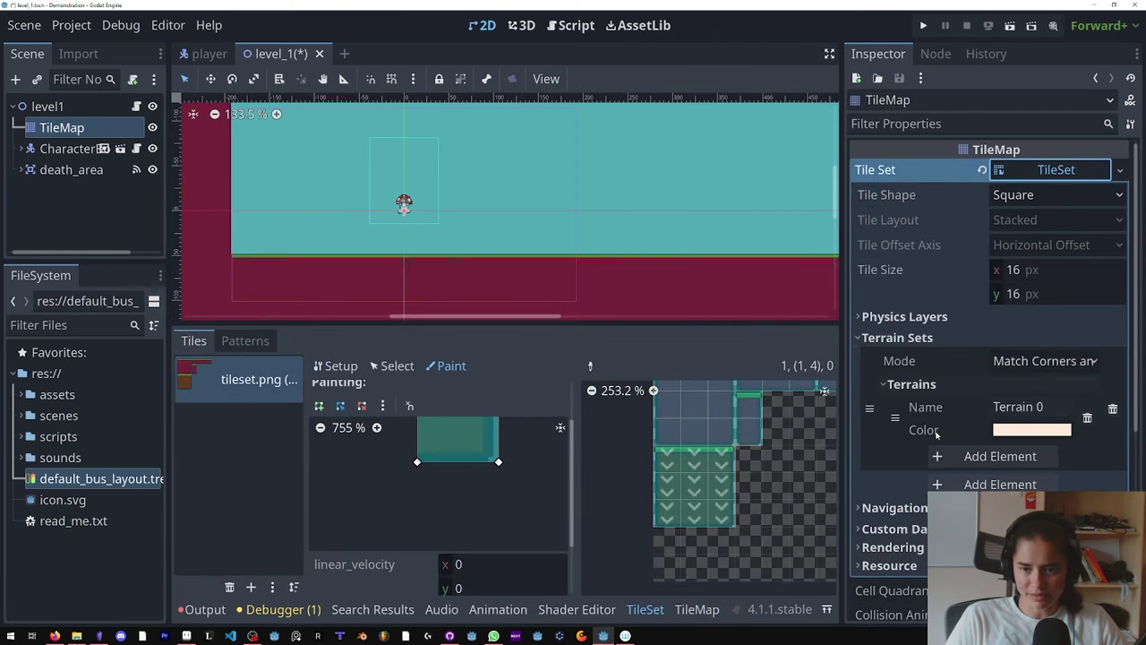
pyautogui.click(994, 456)
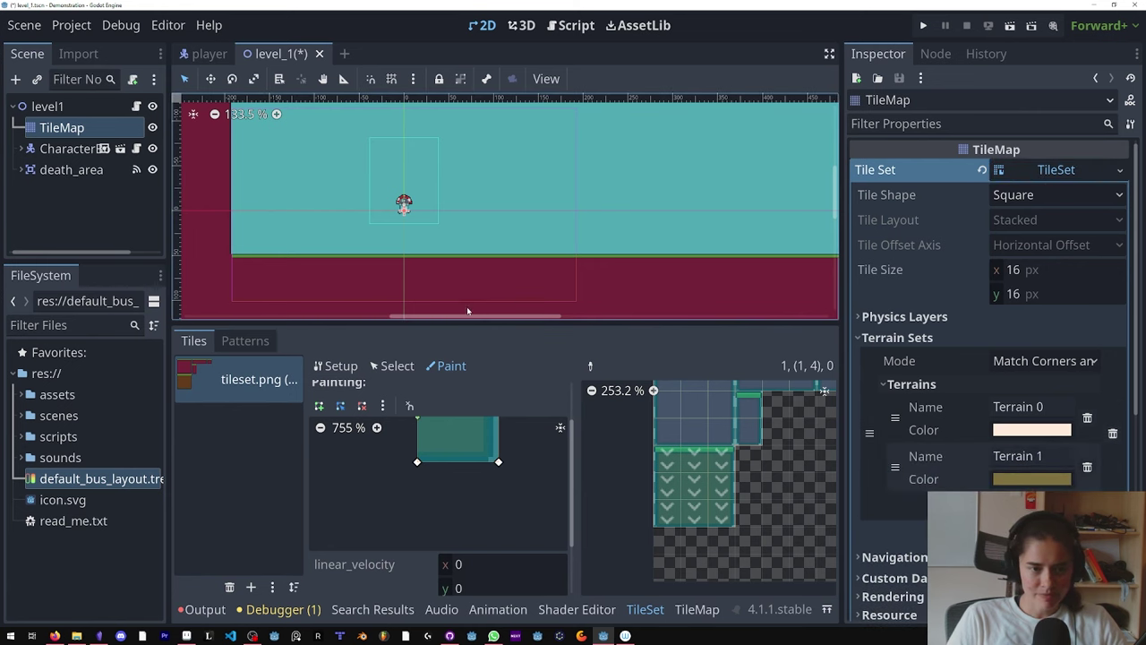
# Step: Set the TileSet paint property to Terrains, Terrain Set 0, Terrain 1
pyautogui.moveTo(468, 324); pyautogui.dragTo(466, 258)
pyautogui.click(396, 296)
pyautogui.click(449, 296)
pyautogui.scroll(2, 454, 361)
pyautogui.click(449, 348)
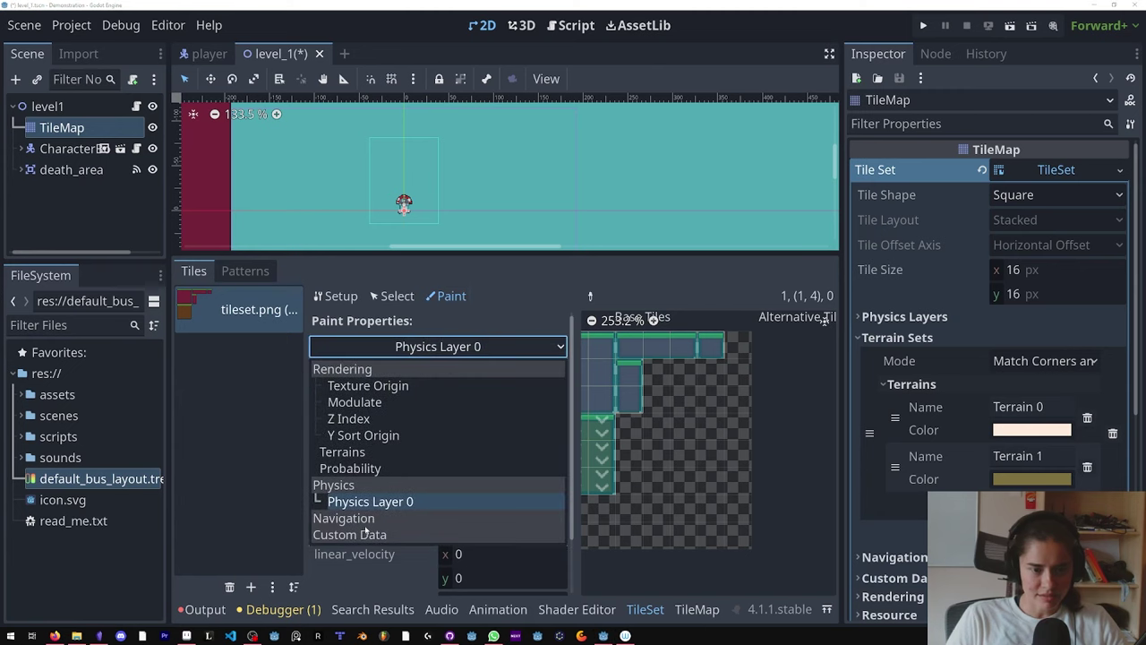
pyautogui.click(368, 452)
pyautogui.click(484, 396)
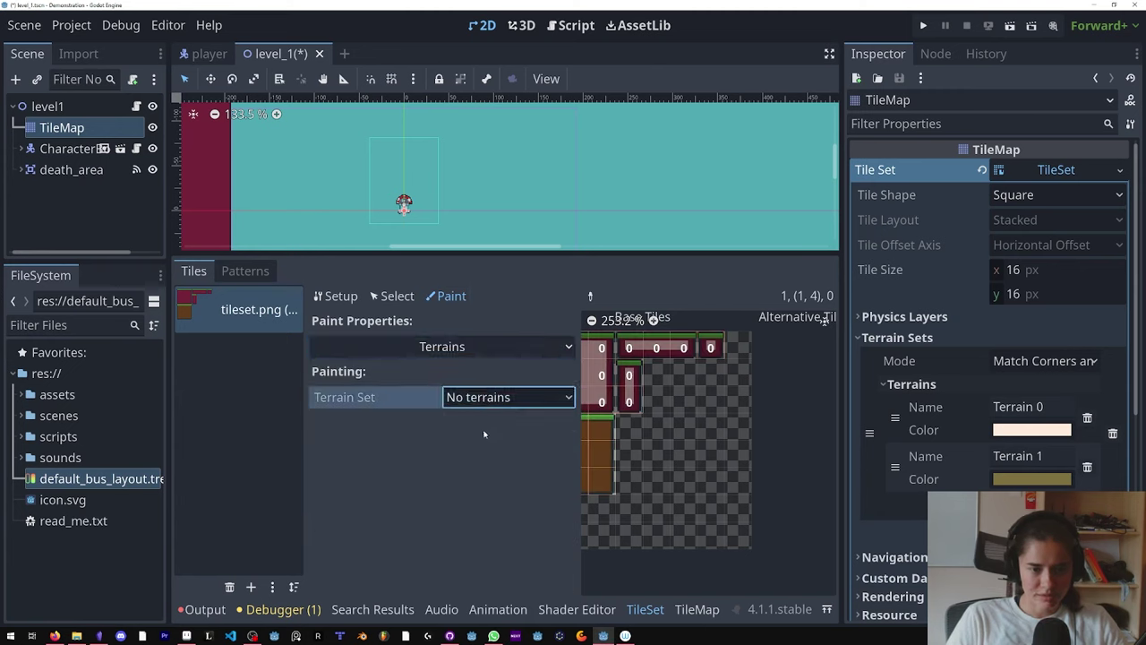
pyautogui.click(493, 443)
pyautogui.click(488, 421)
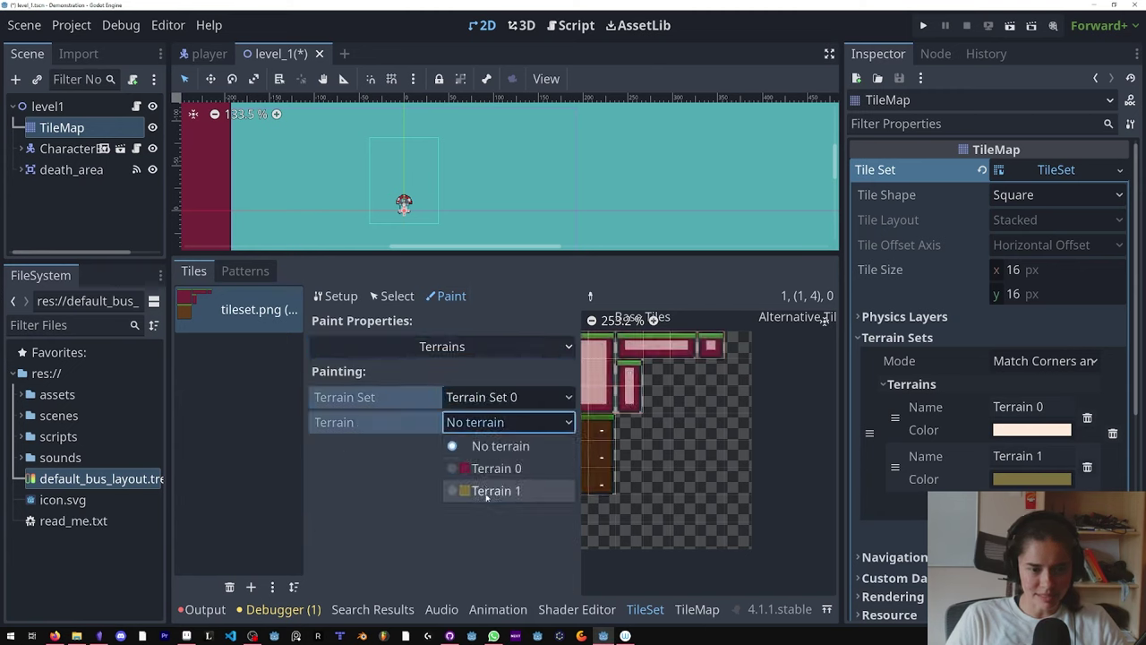
pyautogui.click(484, 492)
# Step: Paint Terrain 1 across the 3x3 brown tile block in the atlas
pyautogui.scroll(1, 631, 465)
pyautogui.moveTo(734, 465)
pyautogui.mouseDown()
pyautogui.moveTo(701, 407)
pyautogui.moveTo(734, 472)
pyautogui.moveTo(768, 475)
pyautogui.mouseUp()
pyautogui.moveTo(768, 474)
pyautogui.mouseDown(button='middle')
pyautogui.moveTo(666, 508)
pyautogui.moveTo(710, 548)
pyautogui.mouseUp(button='middle')
pyautogui.moveTo(651, 490)
pyautogui.mouseDown()
pyautogui.moveTo(711, 493)
pyautogui.moveTo(708, 551)
pyautogui.moveTo(648, 508)
pyautogui.moveTo(703, 530)
pyautogui.moveTo(691, 484)
pyautogui.moveTo(640, 474)
pyautogui.mouseUp()
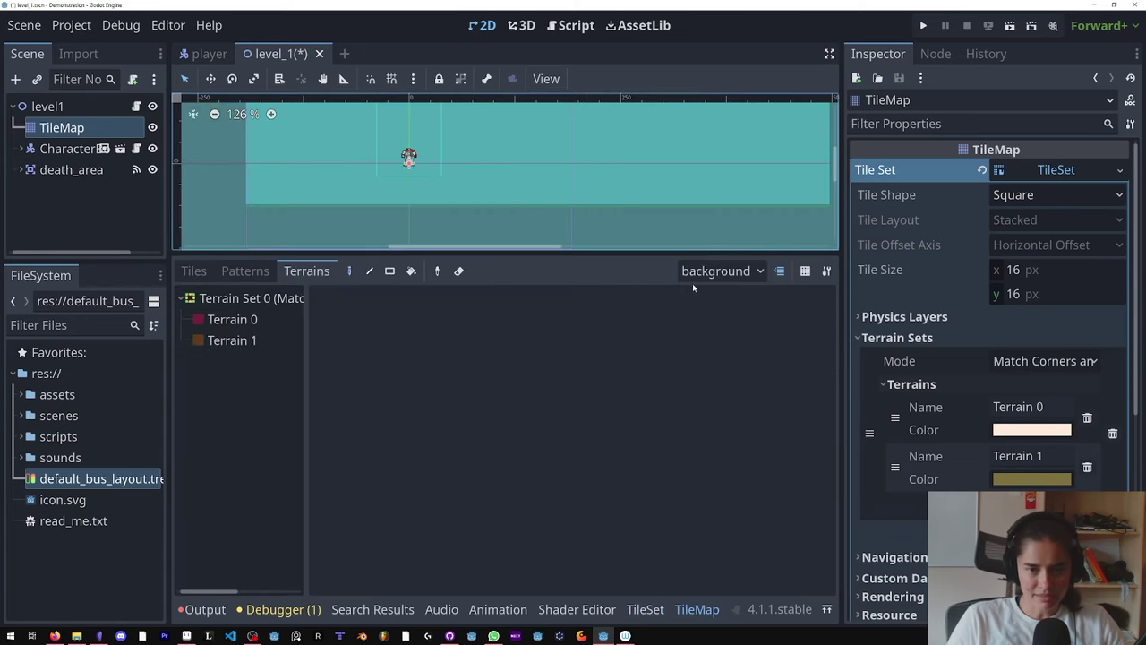
# Step: Rectangle-draw a Terrain 1 block right of the player on the background layer, erase its top rows, and run the game
pyautogui.click(721, 270)
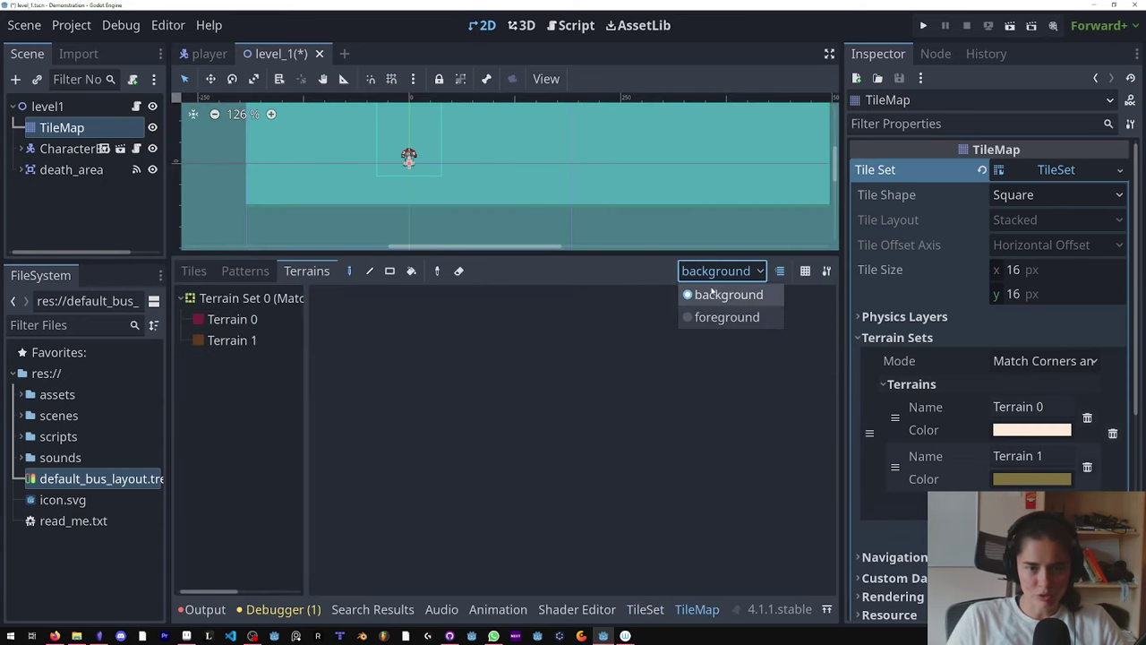
pyautogui.click(728, 294)
pyautogui.click(231, 341)
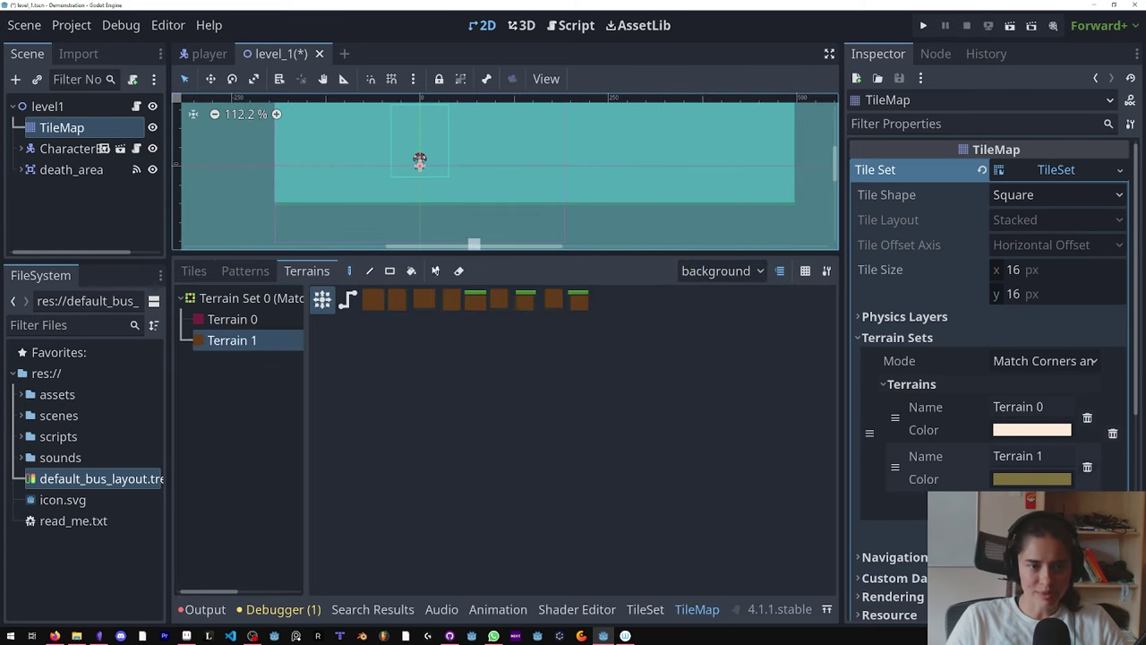
pyautogui.click(390, 270)
pyautogui.moveTo(480, 129); pyautogui.dragTo(622, 236)
pyautogui.hotkey('ctrl', 's')
pyautogui.moveTo(602, 143)
pyautogui.mouseDown(button='right')
pyautogui.moveTo(636, 150)
pyautogui.moveTo(386, 144)
pyautogui.mouseUp(button='right')
pyautogui.press('F5')
# Step: Maximise the game window, run and jump the mushroom onto the brown block, then close the game
pyautogui.click(799, 162)
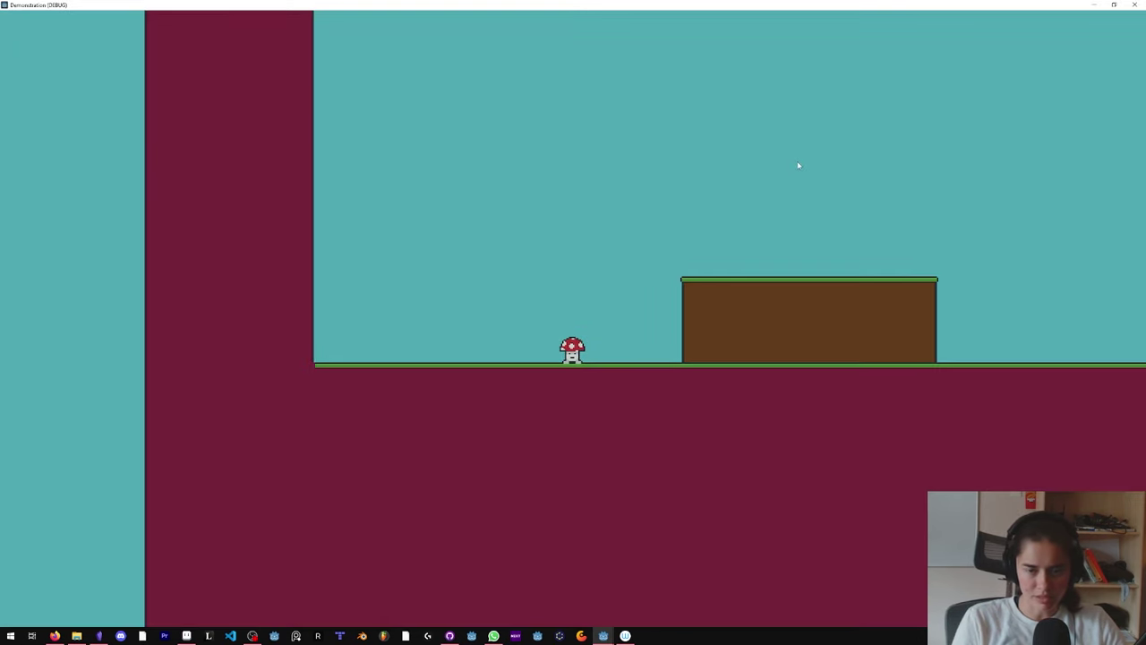
pyautogui.press('Right')
pyautogui.press('space')
pyautogui.press('space')
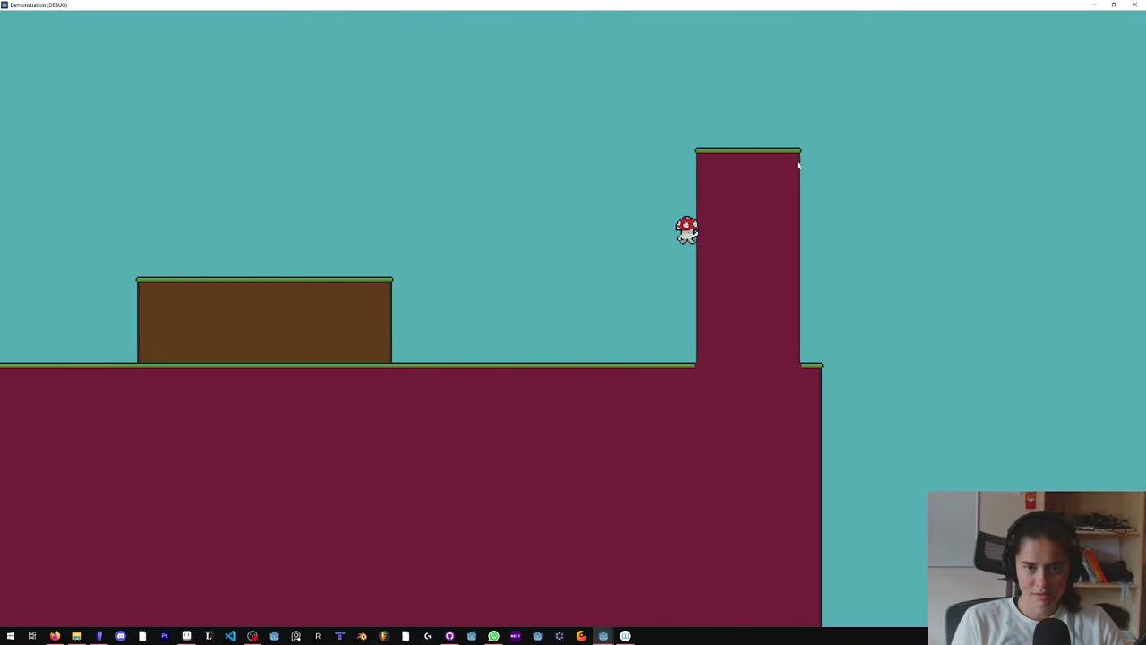
pyautogui.press('Left')
pyautogui.press('space')
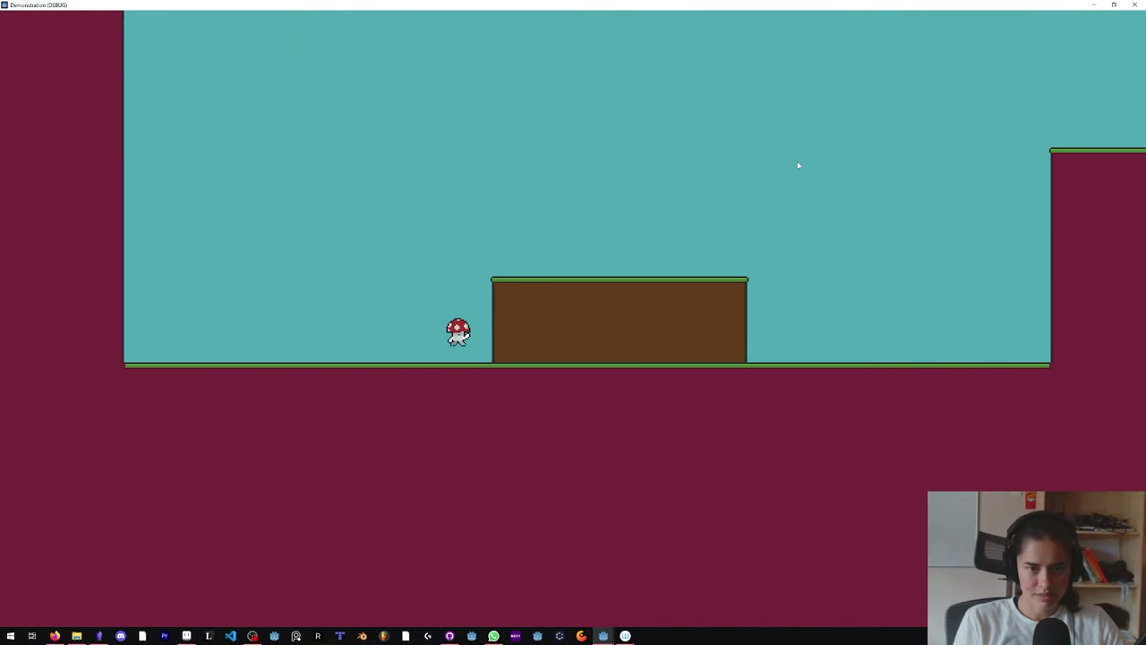
pyautogui.press('Right')
pyautogui.press('space')
pyautogui.press('Left')
pyautogui.press('space')
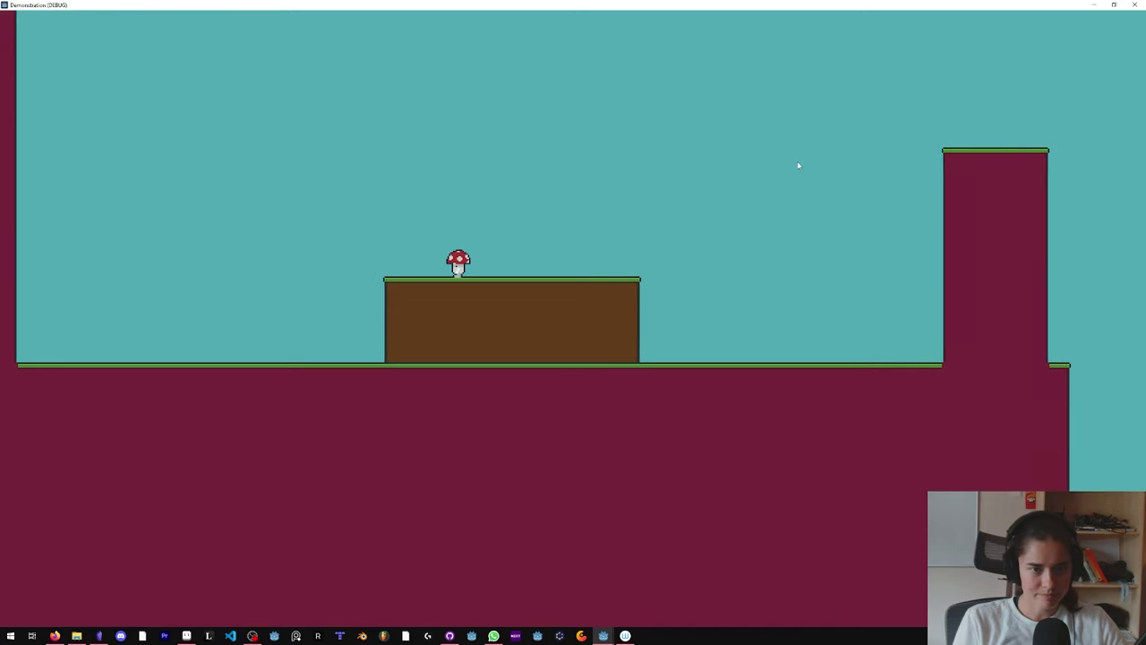
pyautogui.hotkey('alt', 'F4')
# Step: Create a new scene with a CharacterBody2D root node
pyautogui.click(209, 54)
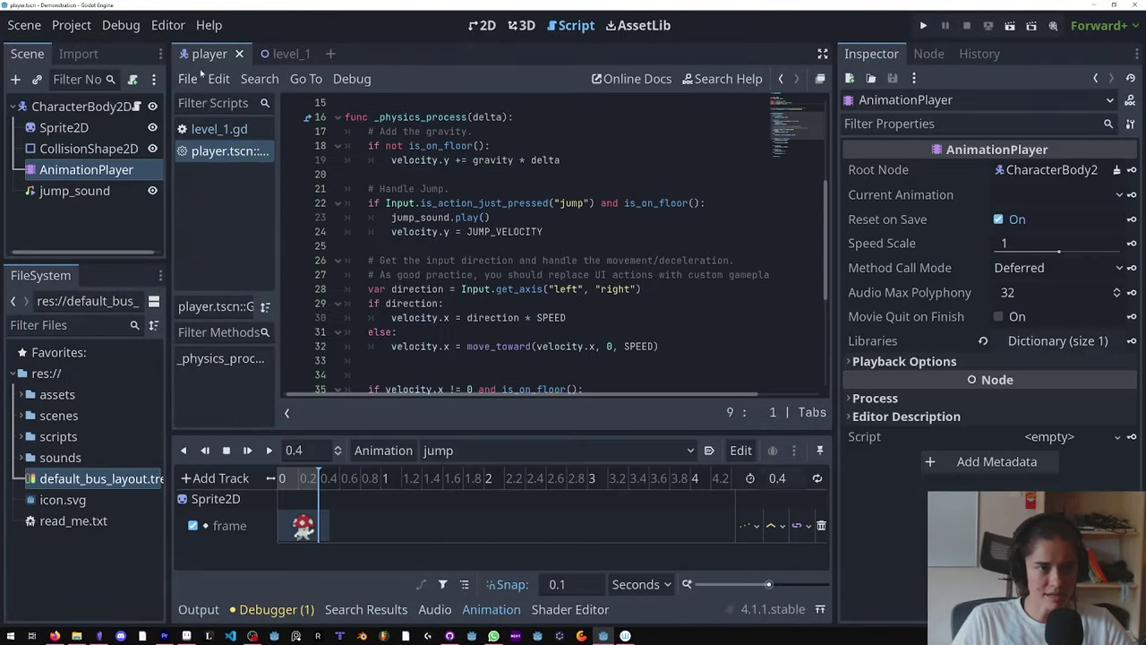
pyautogui.click(330, 54)
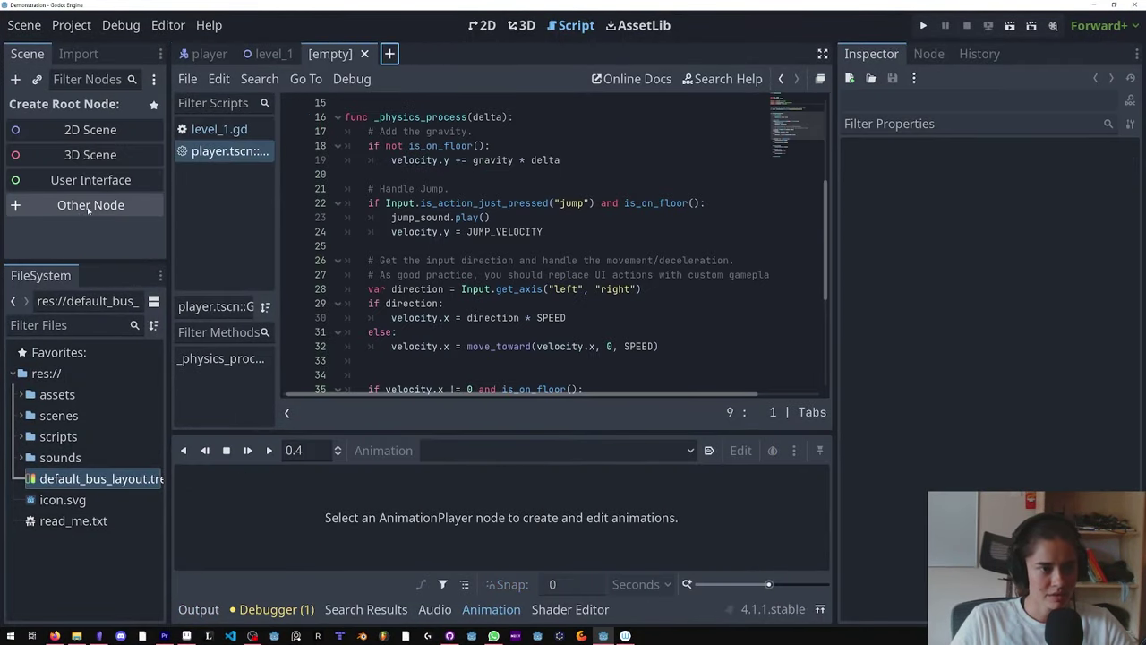
pyautogui.click(88, 206)
pyautogui.write('chara')
pyautogui.press('Return')
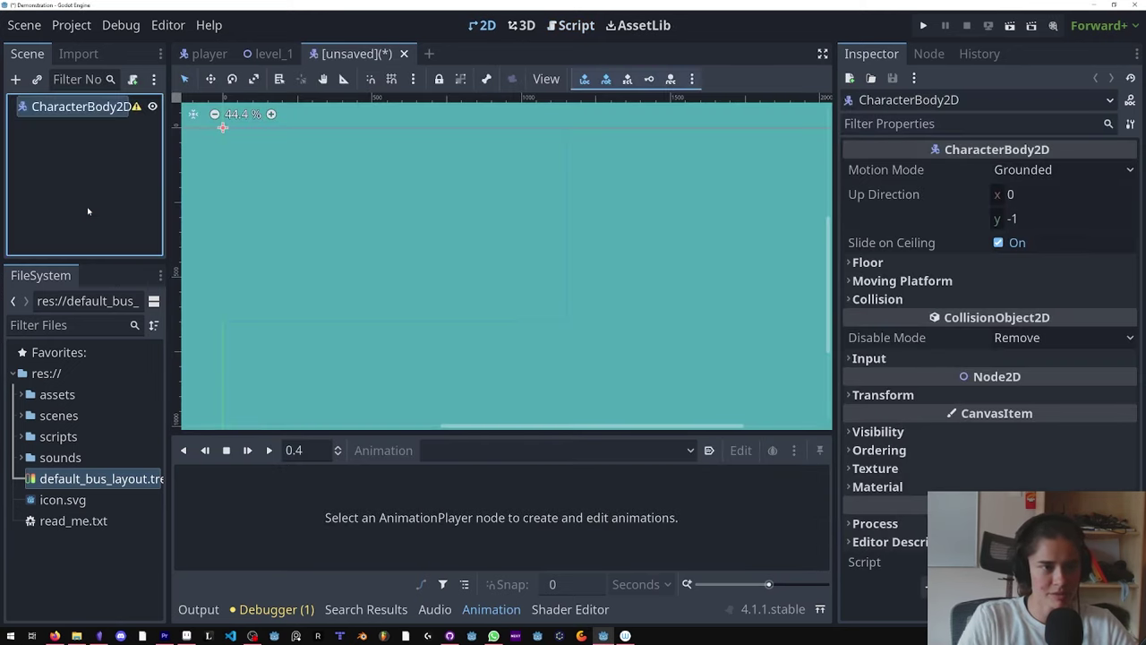
# Step: Add an AnimatedSprite2D child and give it a new SpriteFrames resource
pyautogui.rightClick(112, 107)
pyautogui.click(170, 125)
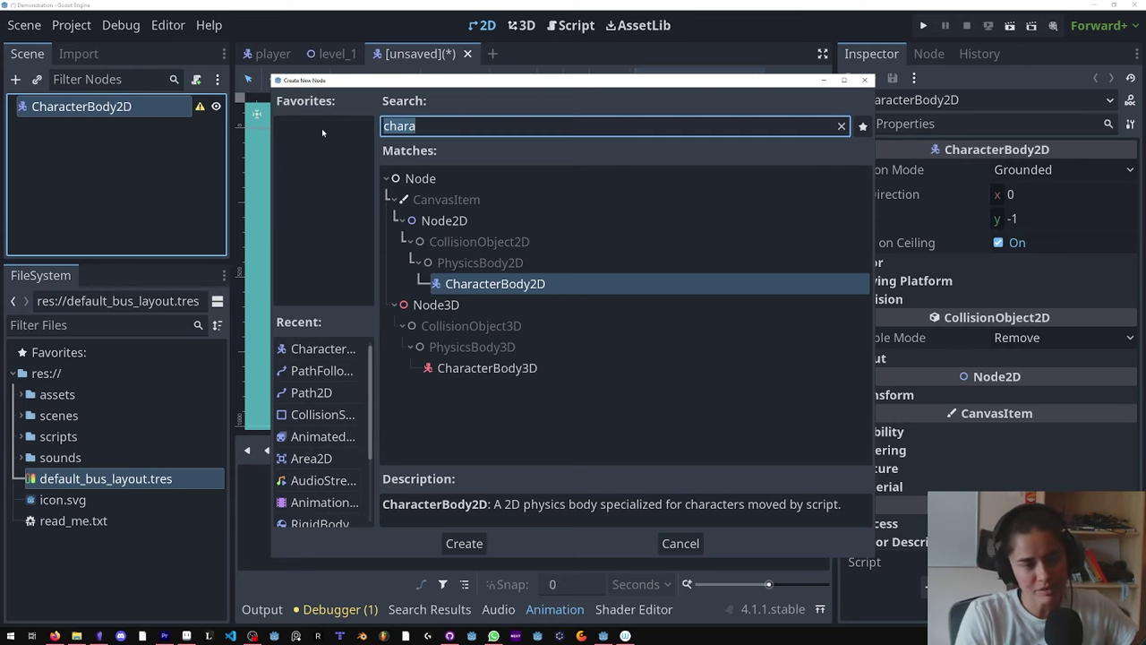
pyautogui.write('anima')
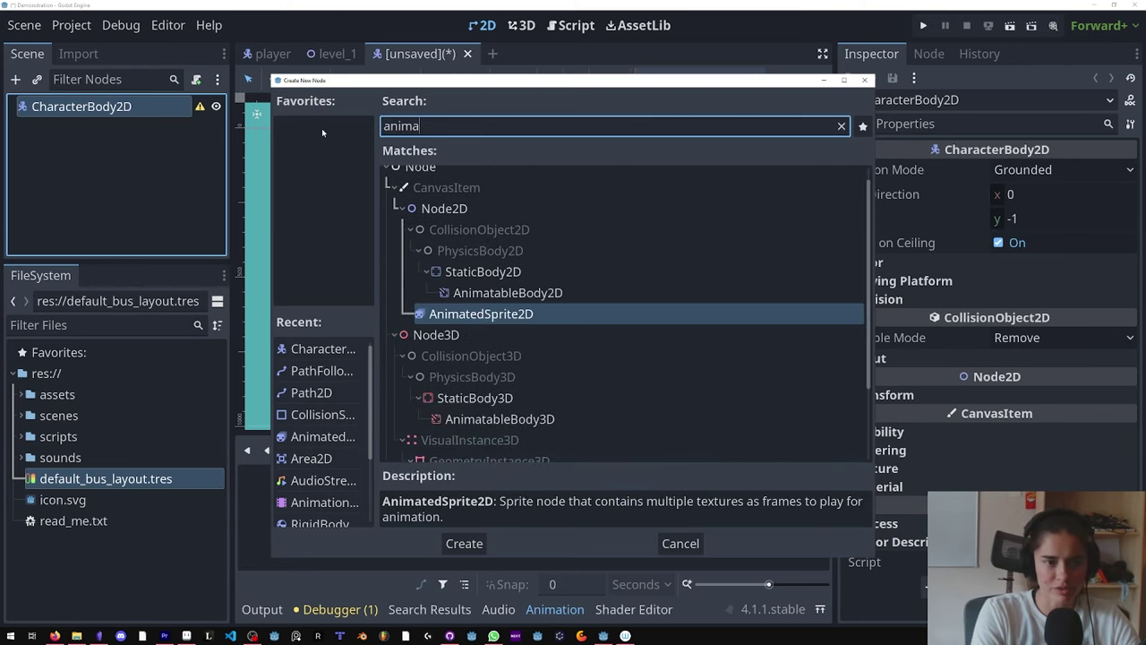
pyautogui.press('Return')
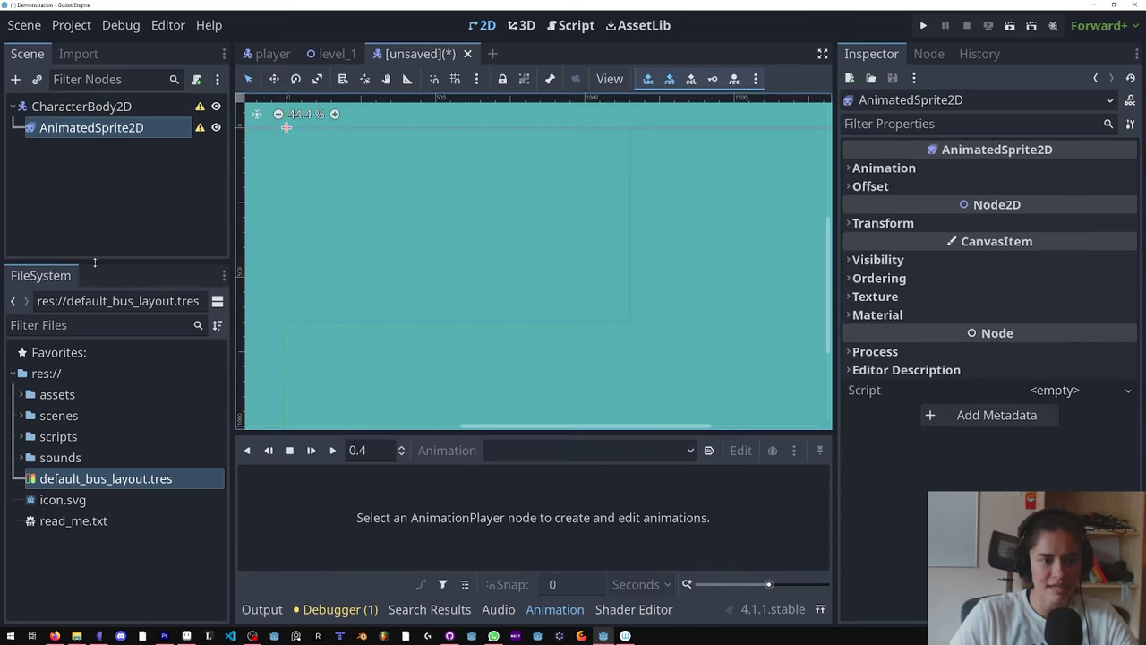
pyautogui.hotkey('shift', 'f')
pyautogui.click(958, 169)
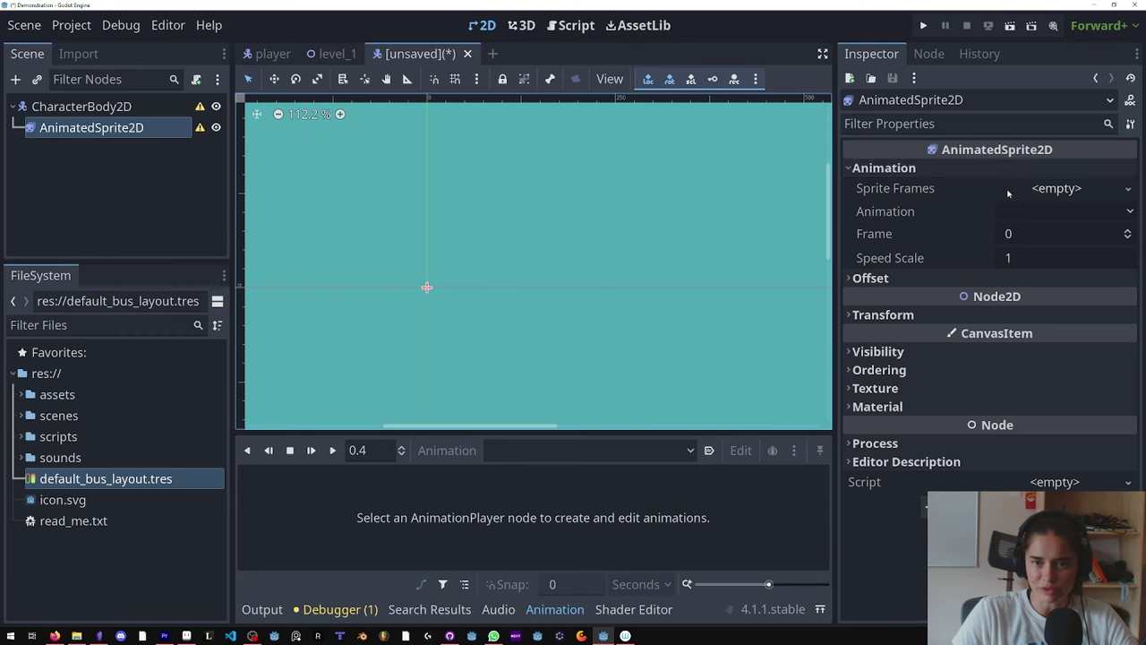
pyautogui.click(1059, 189)
pyautogui.click(1062, 210)
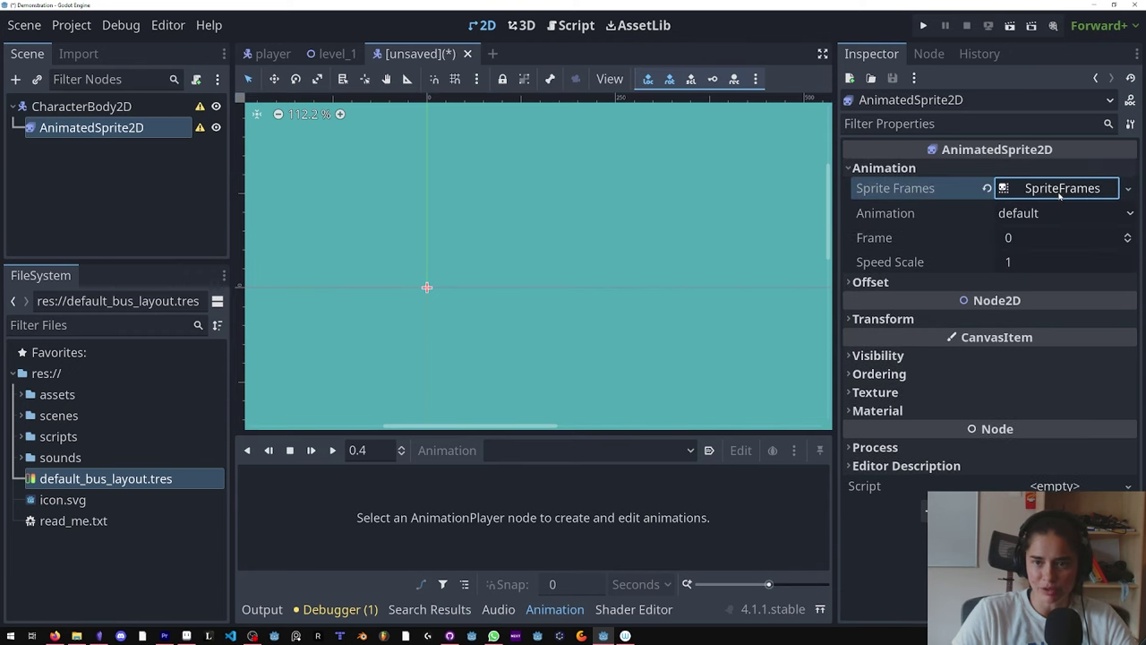
pyautogui.click(1066, 188)
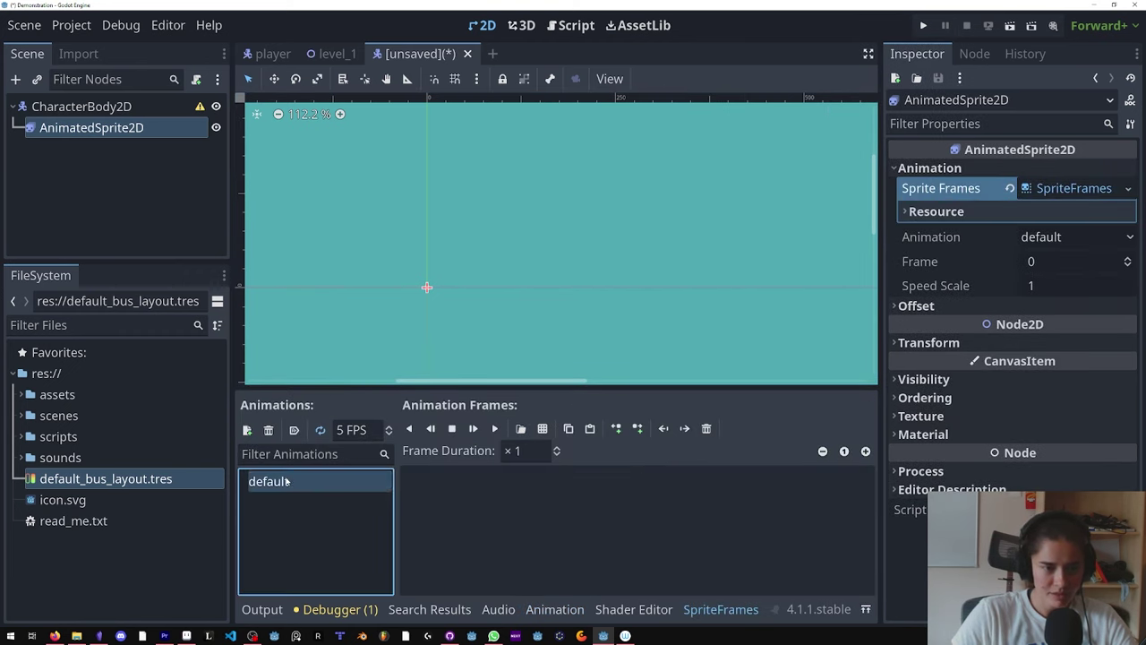
# Step: Rename the default animation to 'fly' and add the four dragonfly frames from the sprite sheet
pyautogui.doubleClick(287, 481)
pyautogui.write('fly')
pyautogui.press('Return')
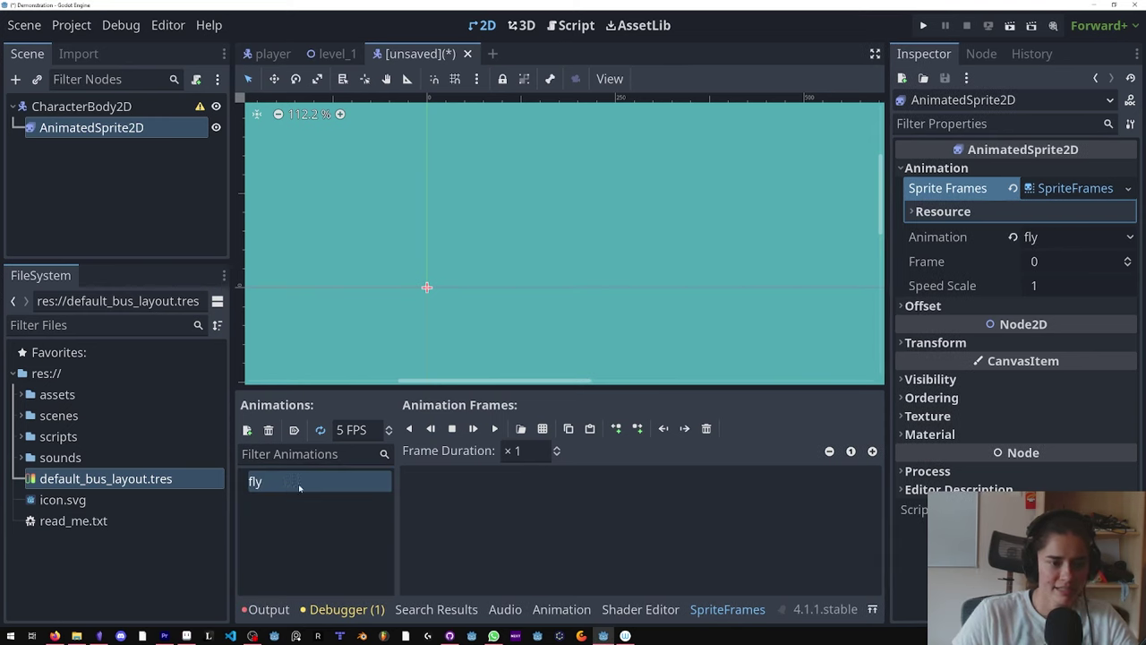
pyautogui.click(468, 486)
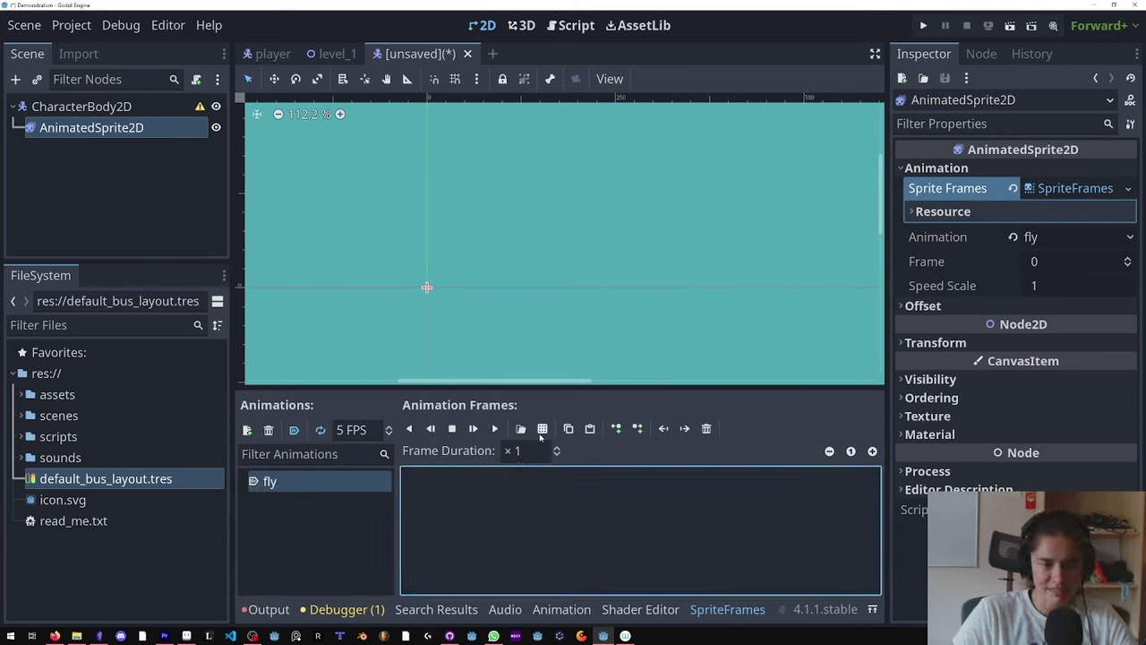
pyautogui.click(541, 428)
pyautogui.doubleClick(370, 179)
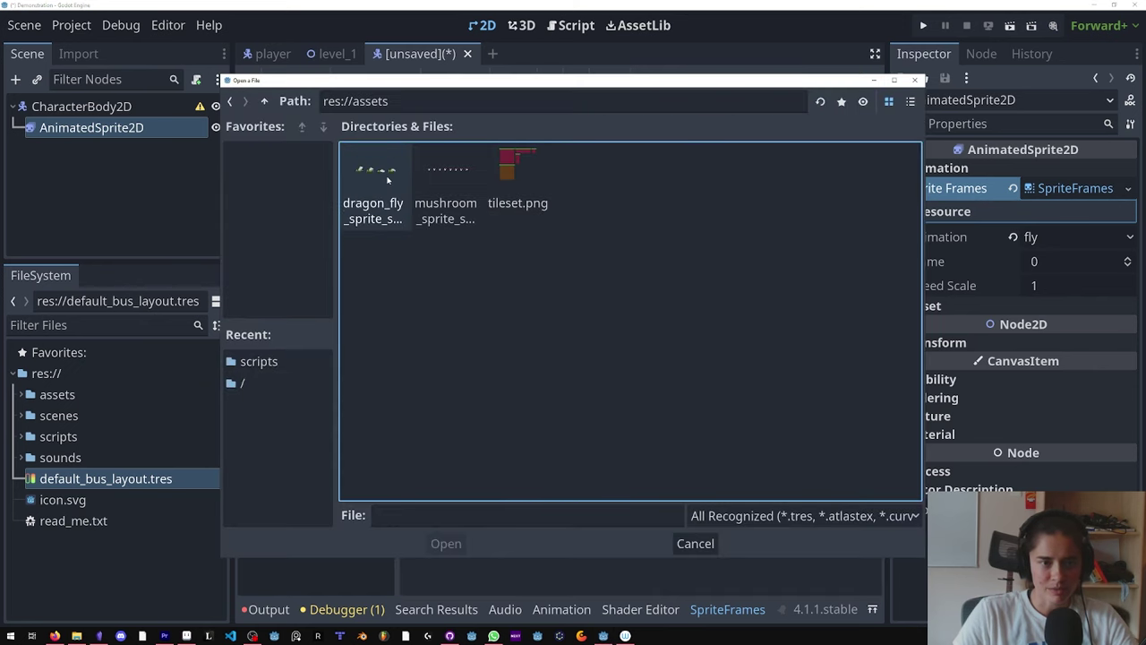
pyautogui.doubleClick(368, 174)
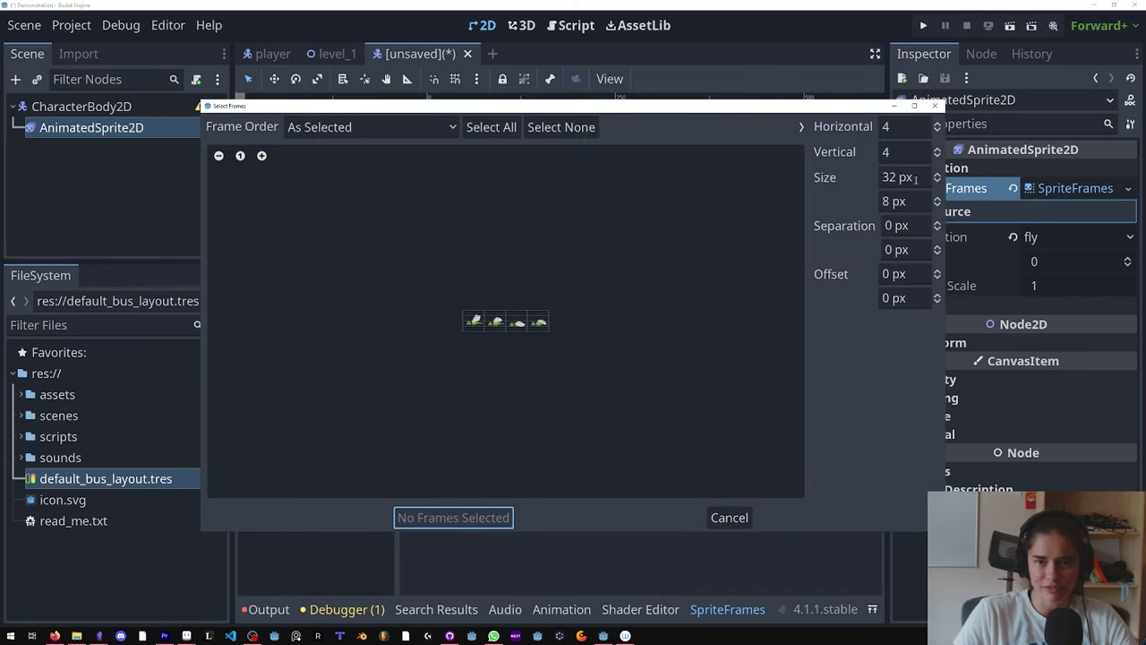
pyautogui.click(937, 156)
pyautogui.click(937, 156)
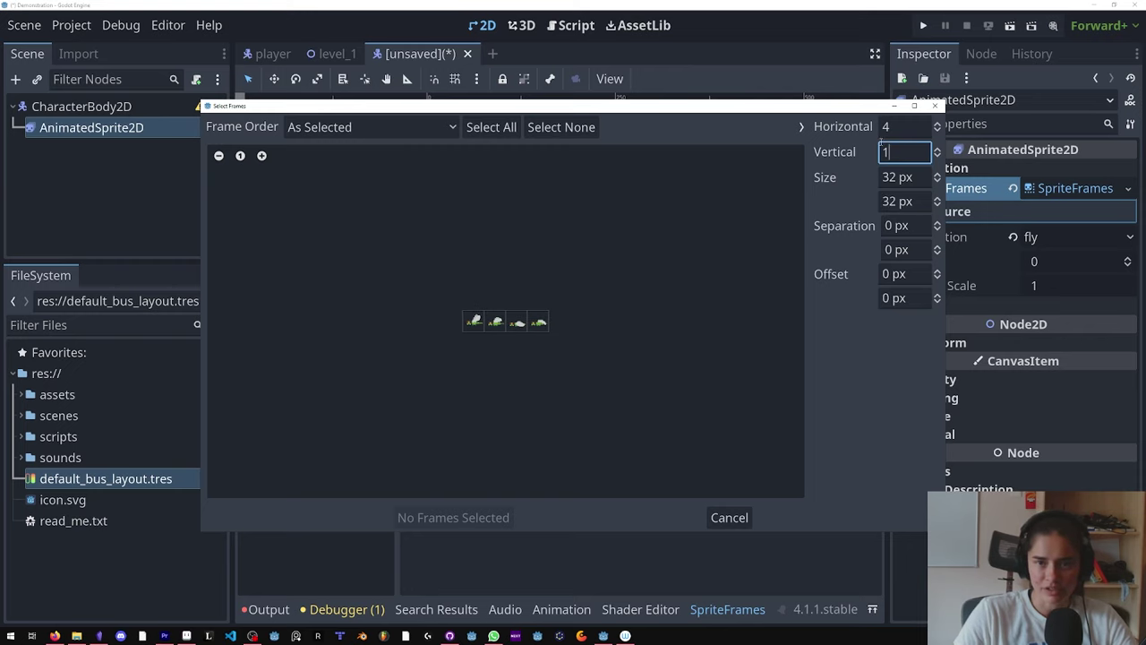
pyautogui.moveTo(476, 320); pyautogui.dragTo(539, 322)
pyautogui.click(448, 517)
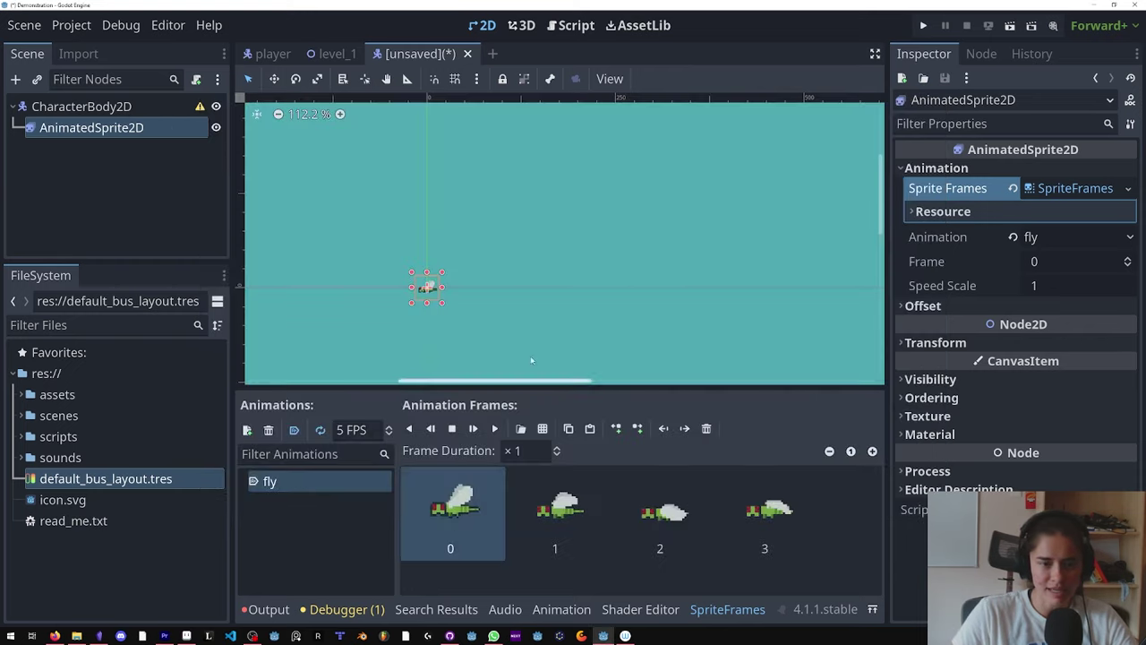
# Step: Preview the fly animation and set its speed to 10 FPS
pyautogui.scroll(6, 442, 303)
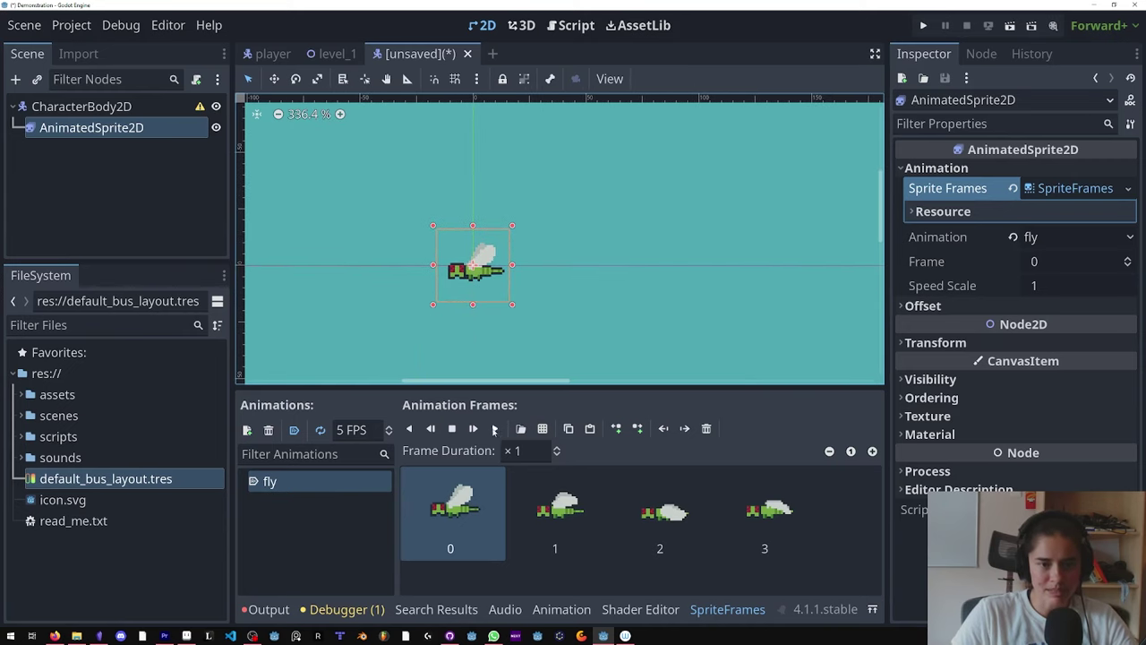
pyautogui.click(494, 429)
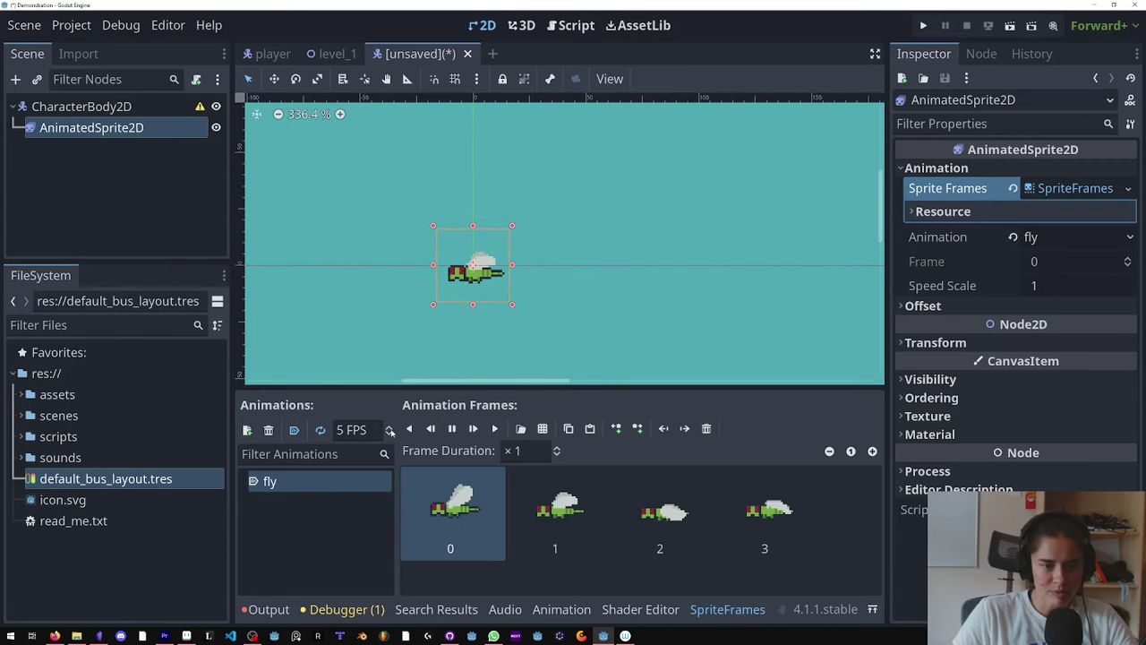
pyautogui.click(358, 430)
pyautogui.write('8')
pyautogui.press('BackSpace')
pyautogui.write('10')
pyautogui.scroll(-1, 456, 327)
# Step: Save the scene as dragon_fly.tscn in the scenes folder
pyautogui.hotkey('ctrl', 's')
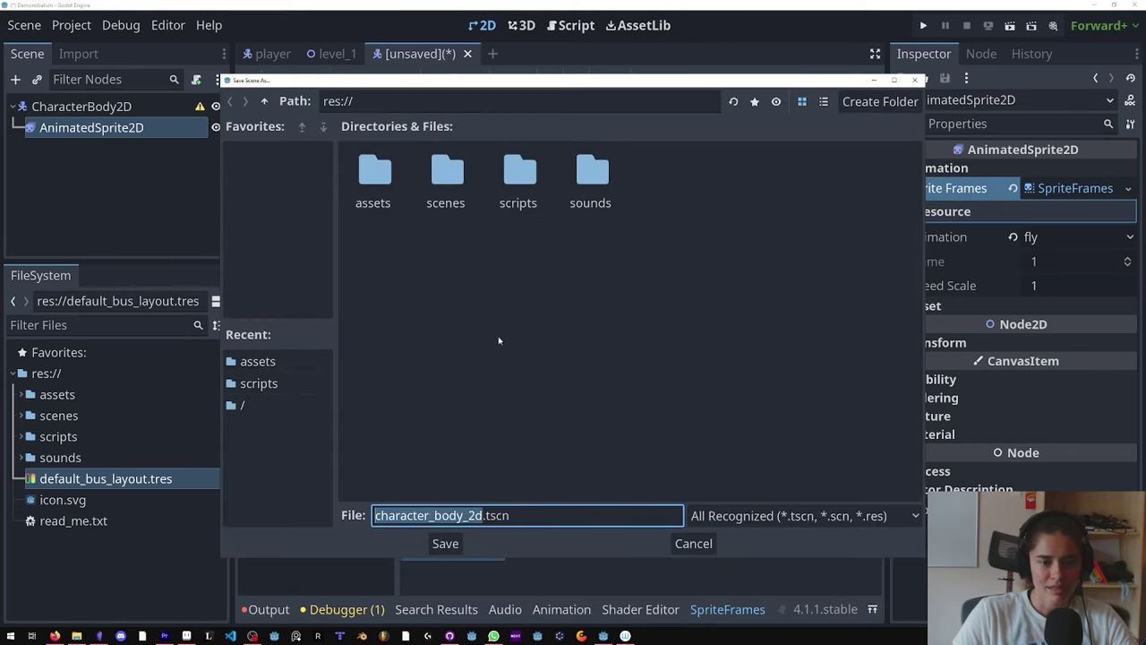
pyautogui.doubleClick(429, 180)
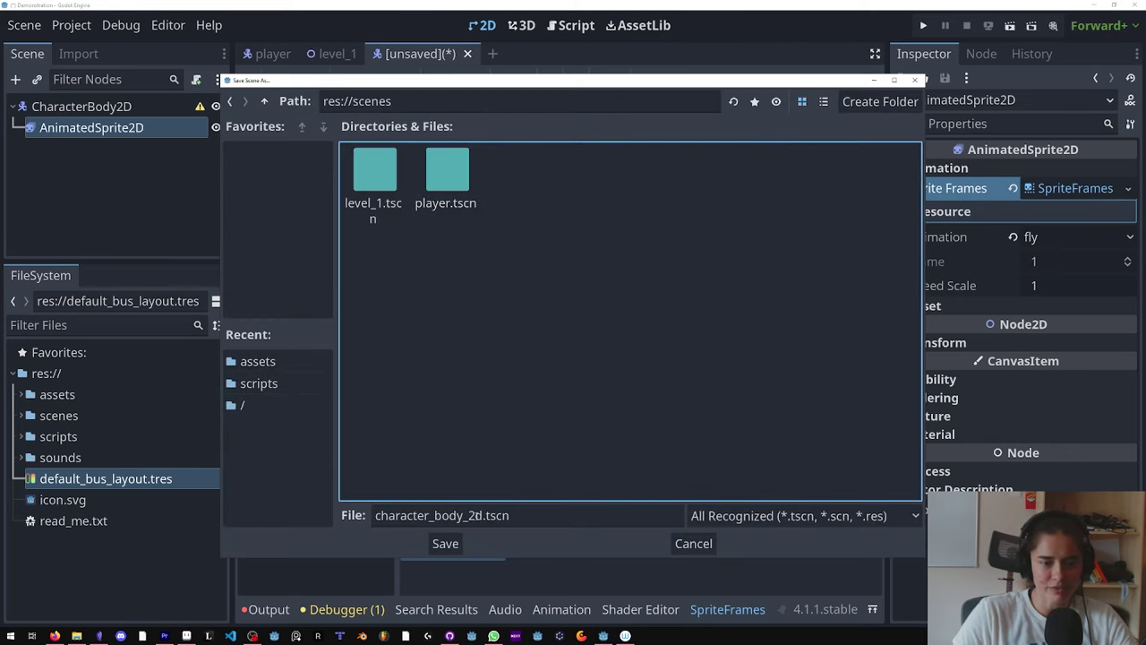
pyautogui.click(482, 516)
pyautogui.write('dragon')
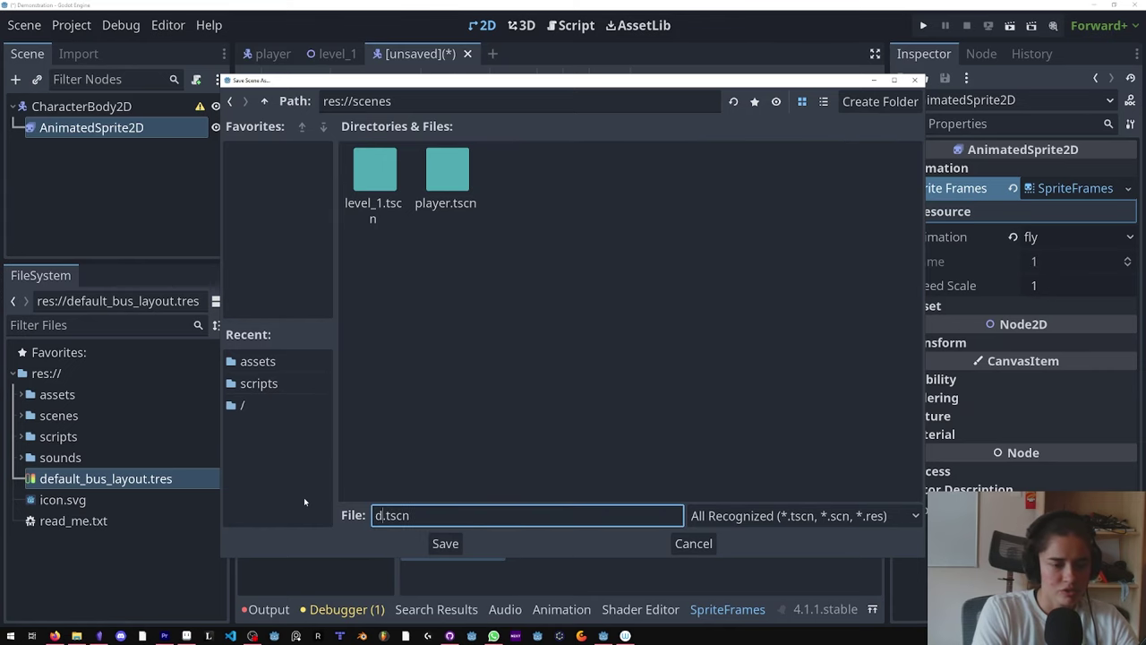
pyautogui.write('_fly')
pyautogui.press('Return')
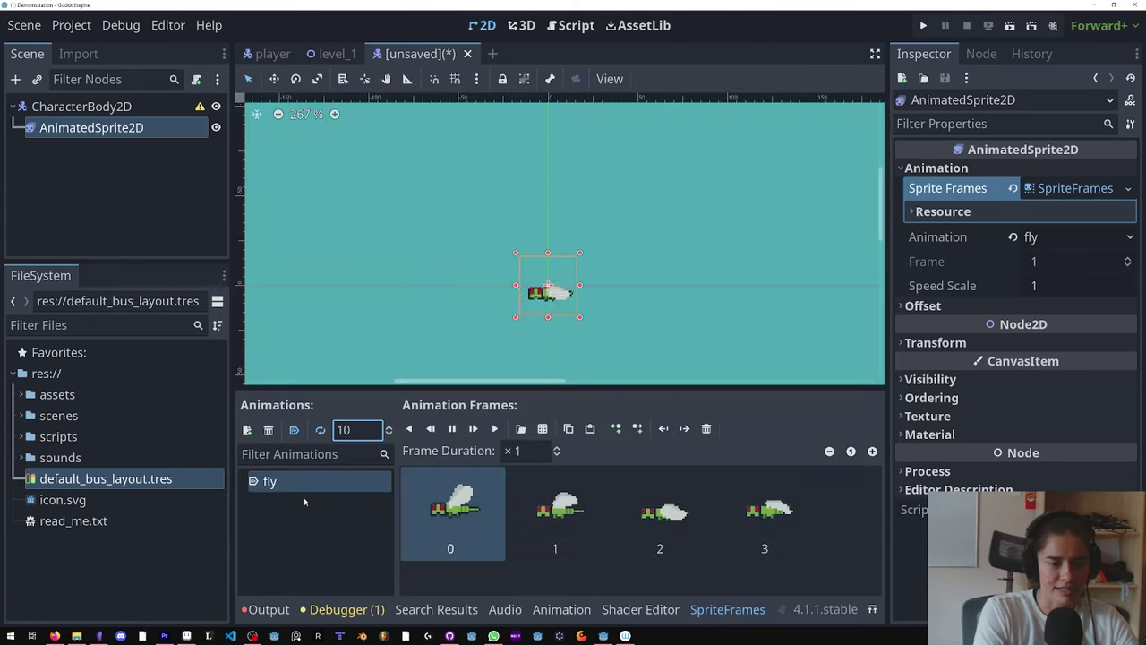
# Step: Add a CollisionShape2D child to the CharacterBody2D with a new CircleShape2D shape
pyautogui.rightClick(90, 107)
pyautogui.click(131, 115)
pyautogui.write('coll')
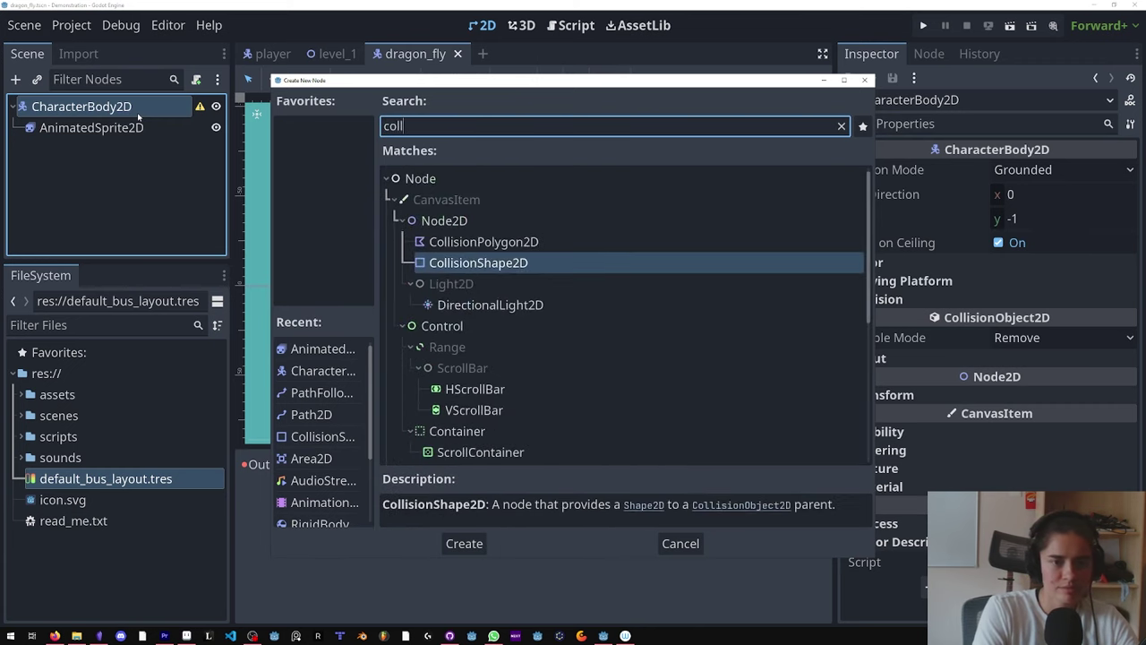
pyautogui.press('Return')
pyautogui.click(1055, 169)
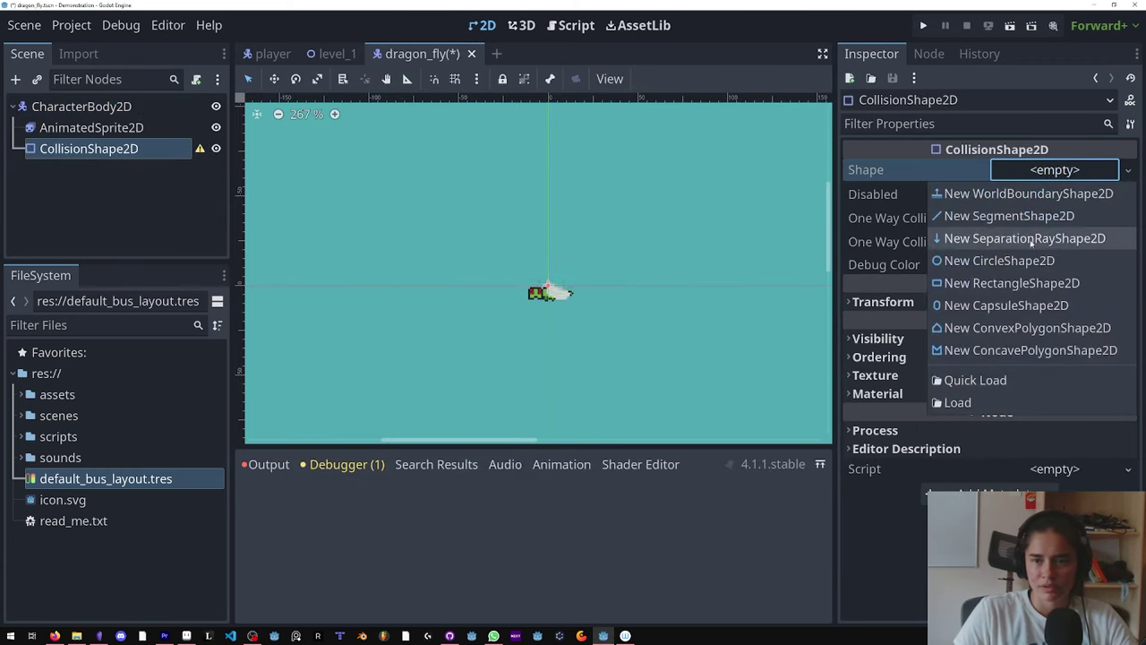
pyautogui.click(989, 261)
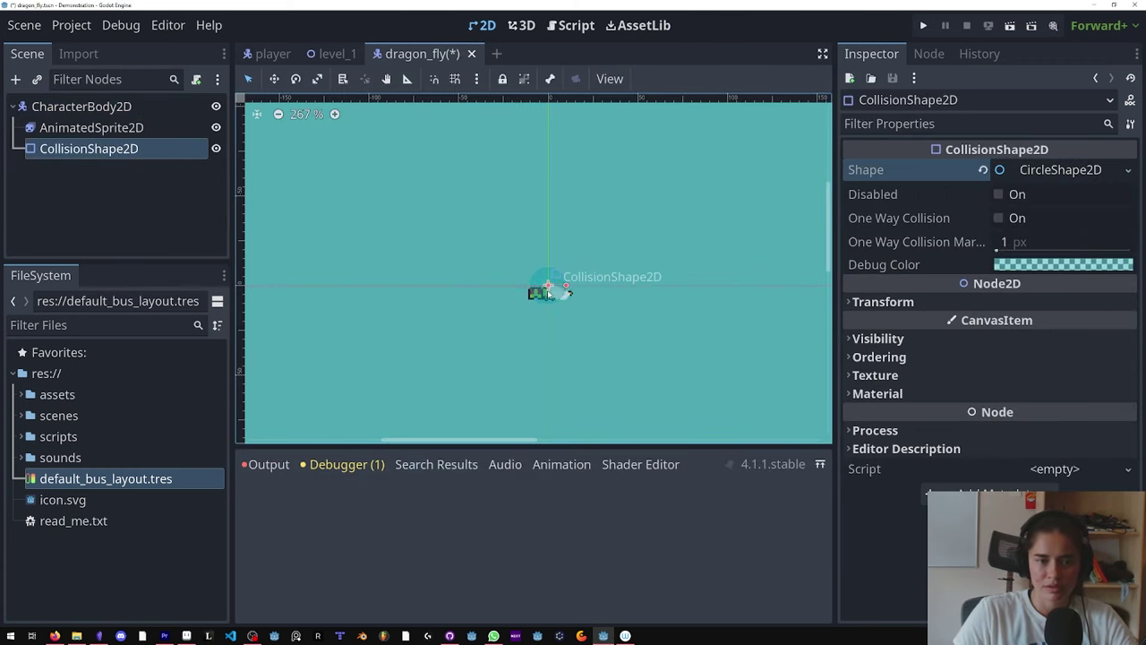
# Step: Return to the level_1 scene and switch the TileMap to the foreground layer
pyautogui.click(334, 54)
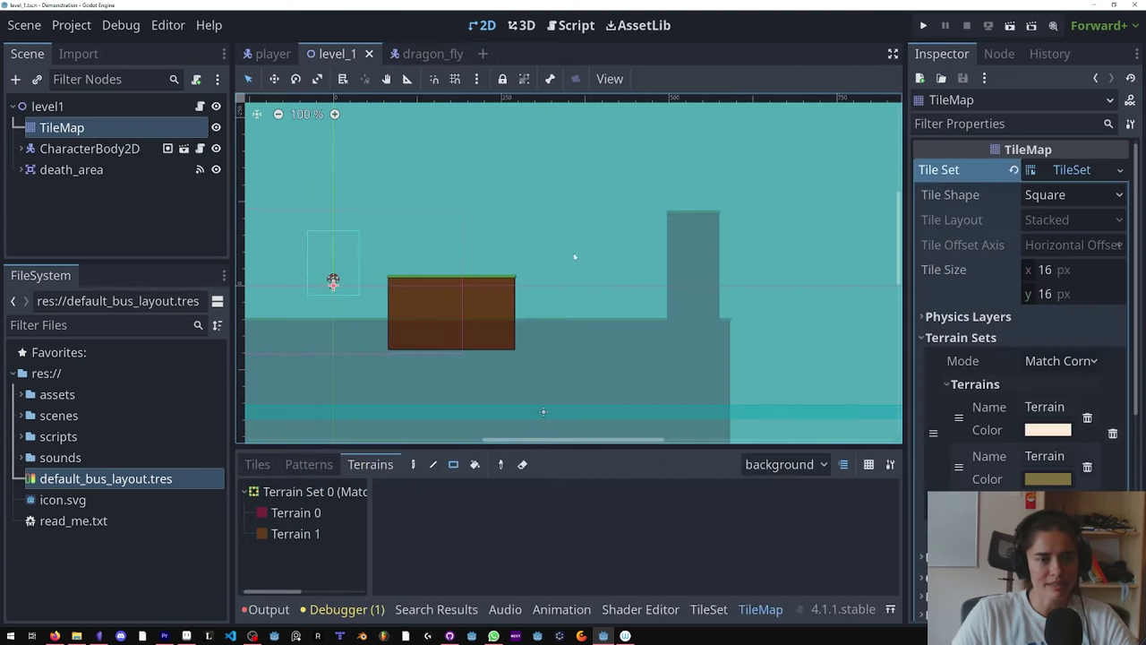
pyautogui.scroll(2, 566, 269)
pyautogui.click(785, 464)
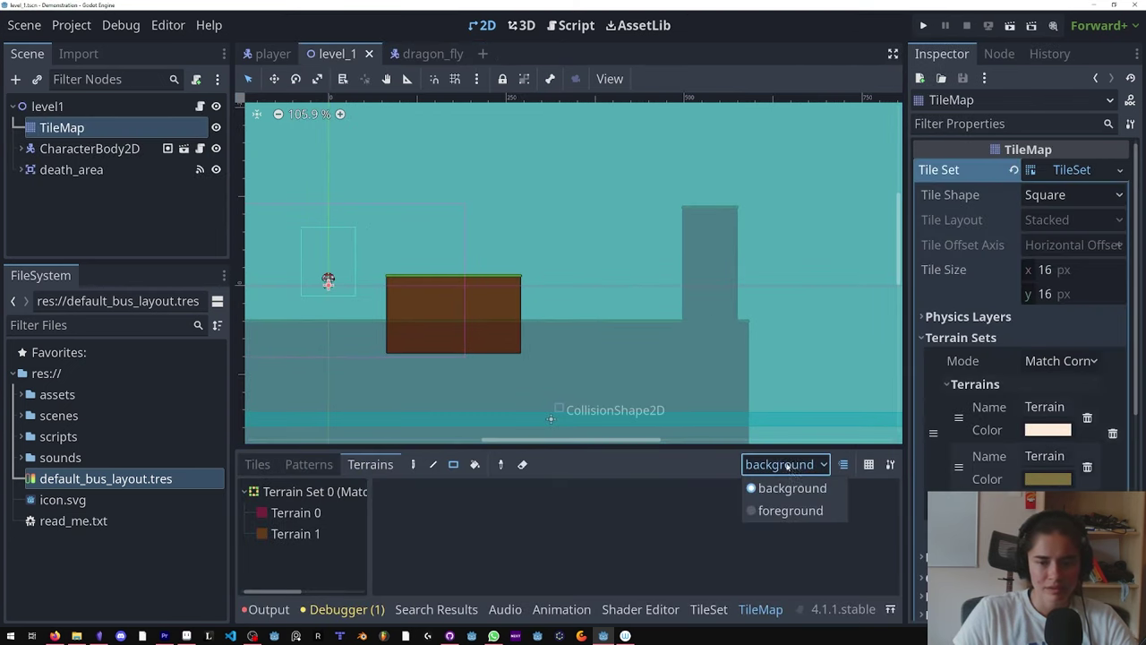
pyautogui.click(790, 510)
pyautogui.scroll(1, 526, 289)
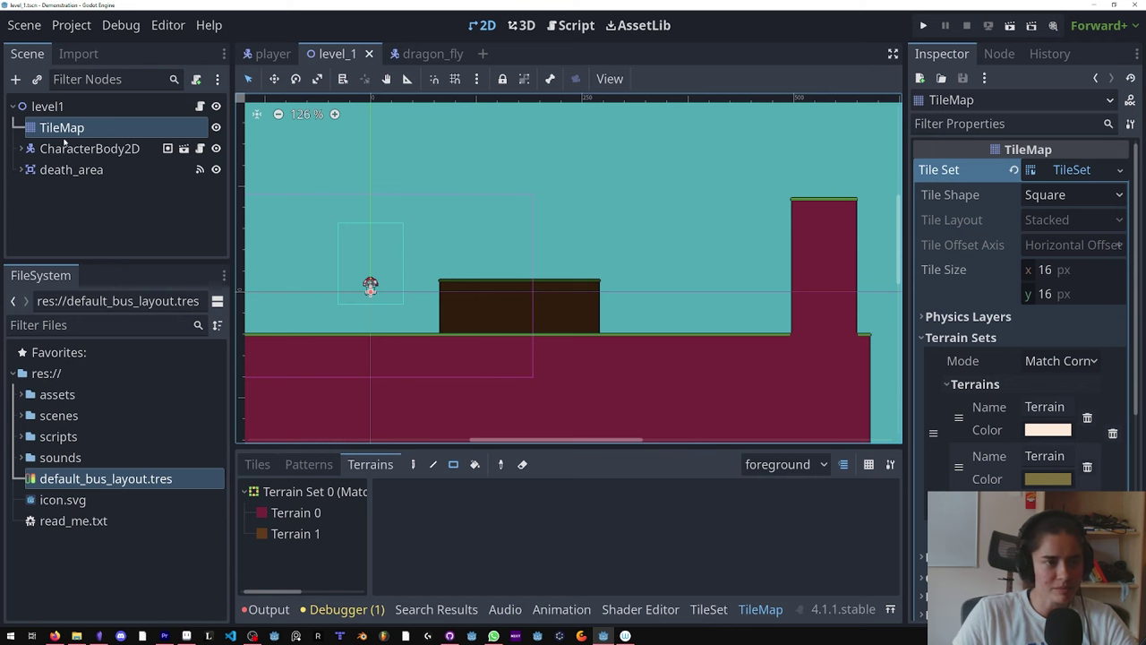
# Step: Add a Path2D child node under the level1 root
pyautogui.click(47, 105)
pyautogui.rightClick(75, 111)
pyautogui.click(114, 151)
pyautogui.write('path')
pyautogui.press('Return')
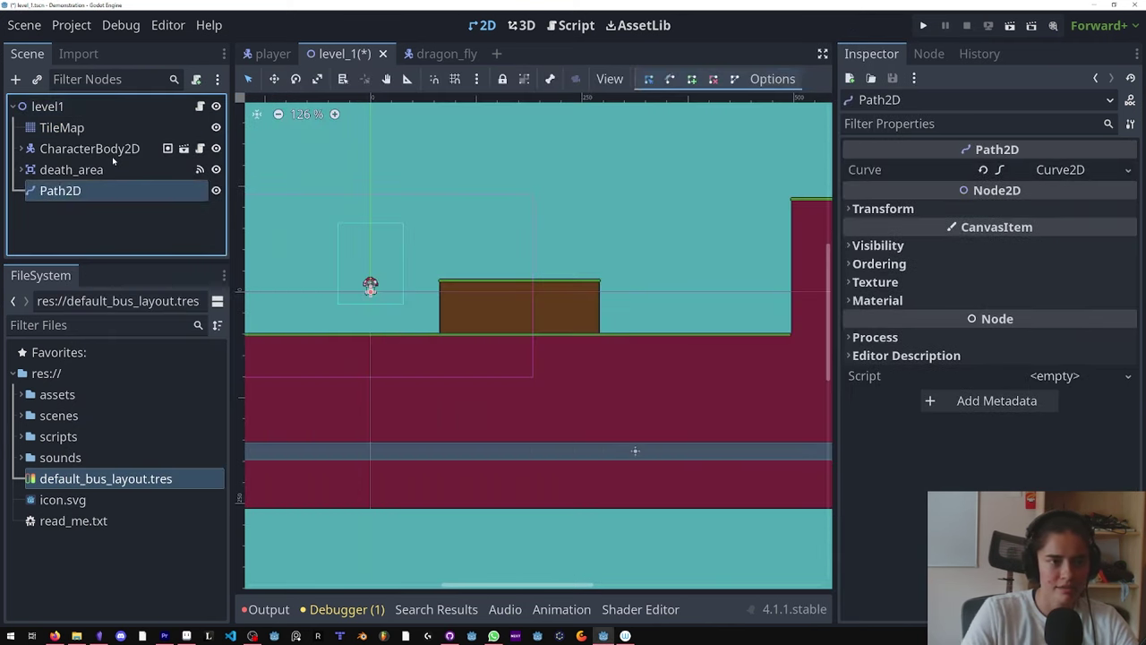
# Step: Add a PathFollow2D child node under the Path2D
pyautogui.rightClick(104, 191)
pyautogui.click(156, 150)
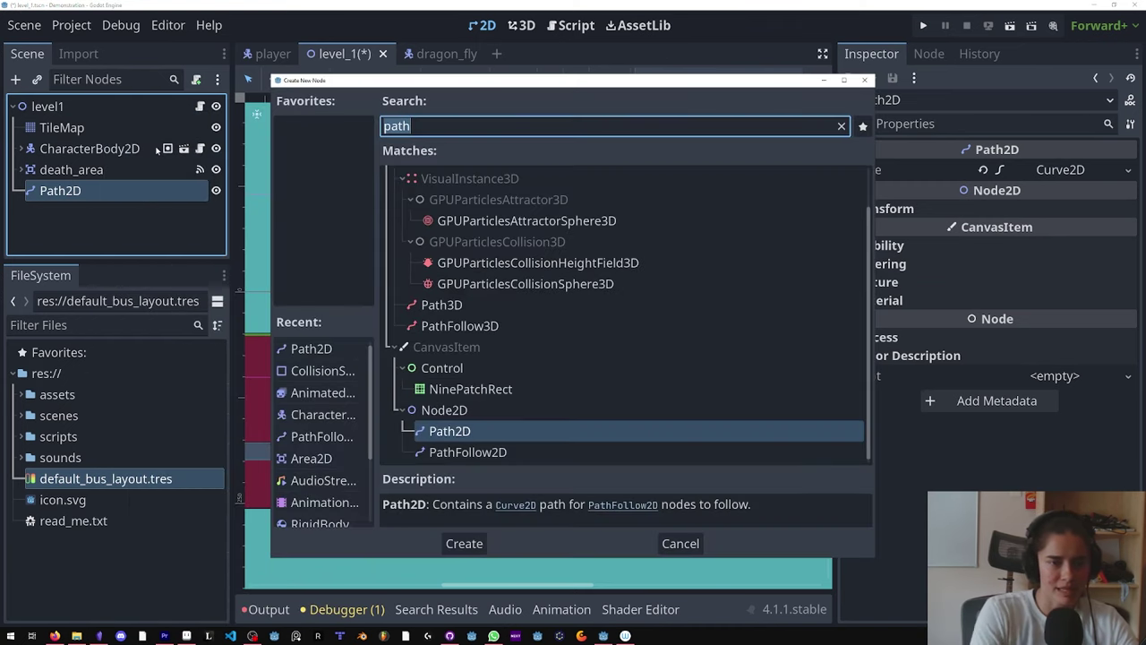
pyautogui.write('path')
pyautogui.press('Down')
pyautogui.press('Return')
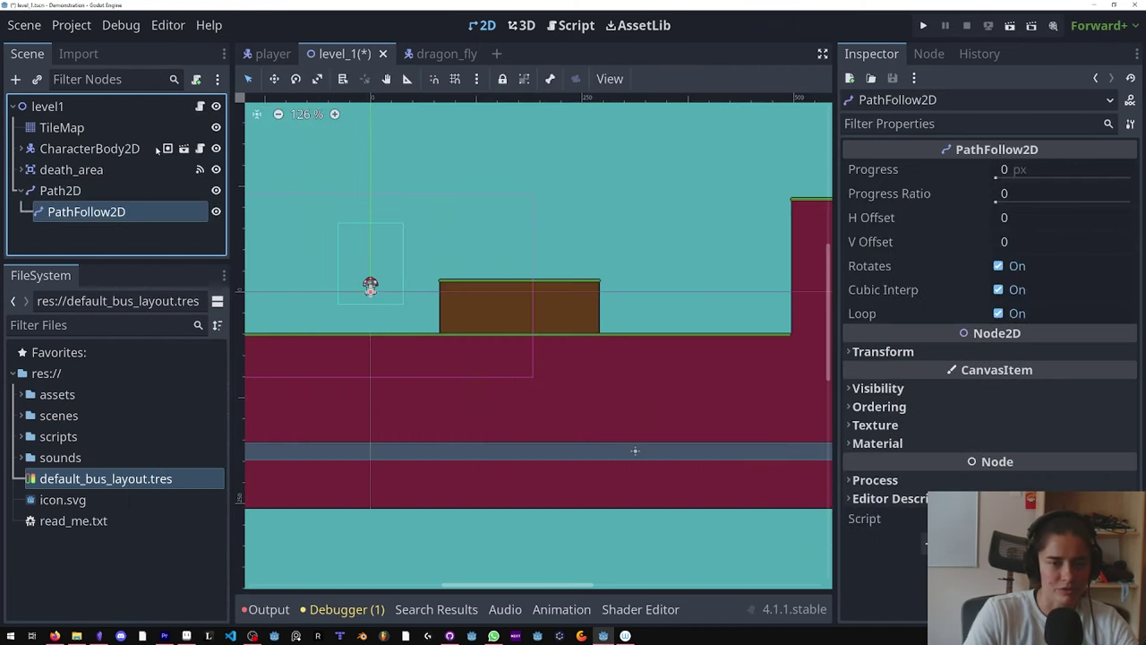
pyautogui.hscroll(3, 512, 248)
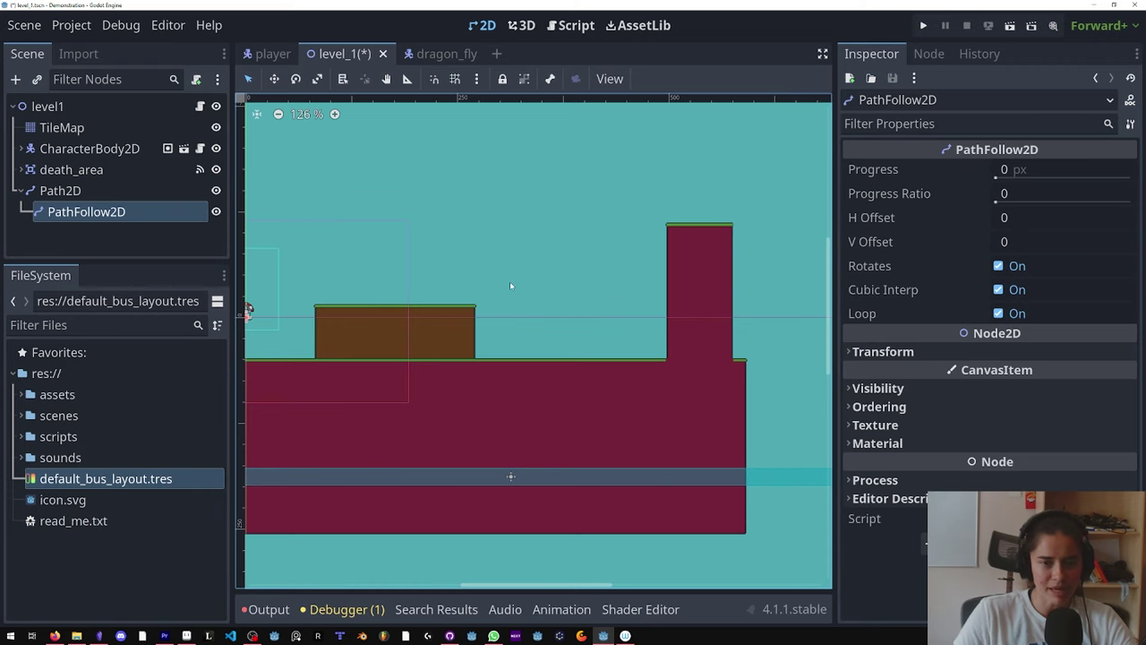
pyautogui.hscroll(-3, 372, 261)
pyautogui.scroll(1, 693, 261)
pyautogui.hscroll(1, 693, 261)
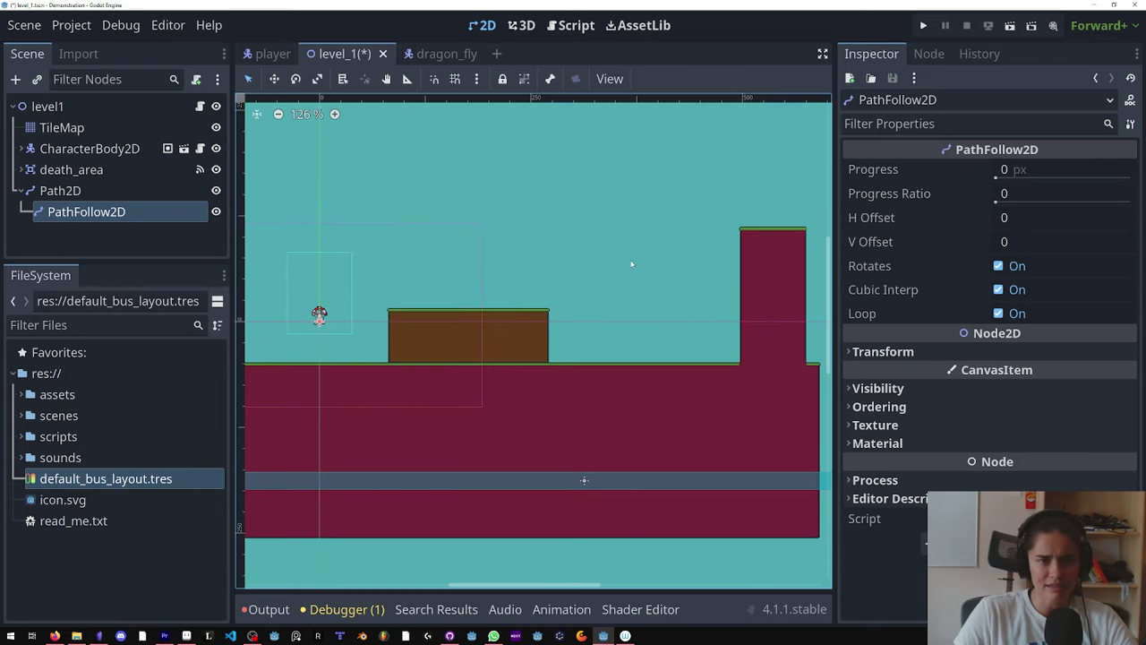
# Step: Paint a three-tile Terrain 0 platform floating above the ground and save level_1
pyautogui.click(62, 127)
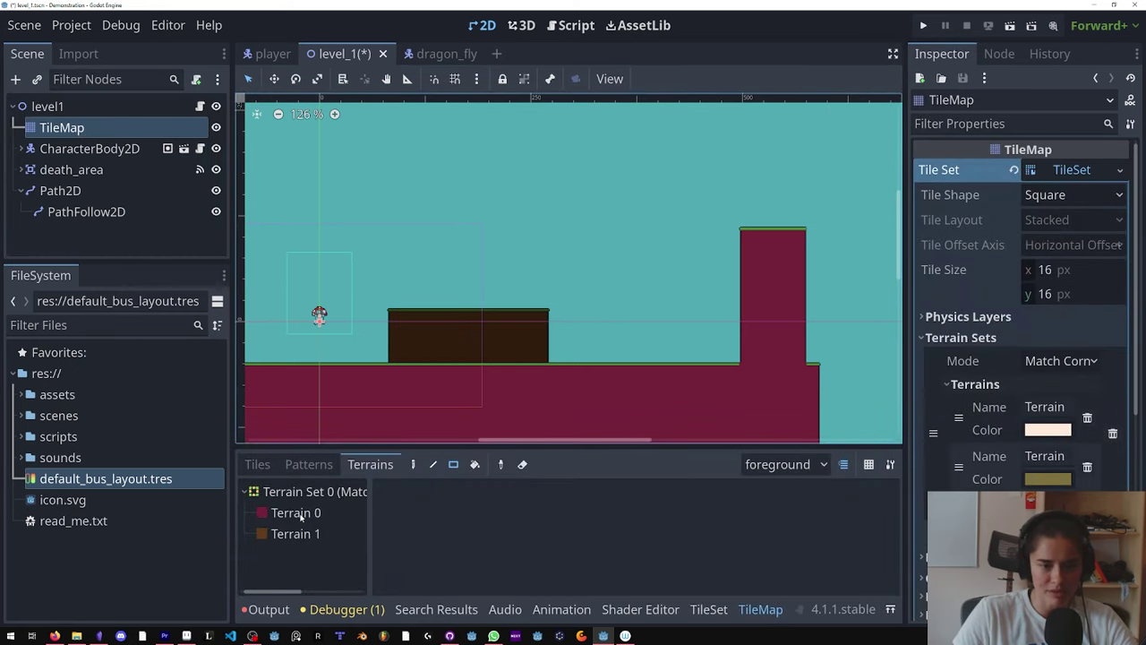
pyautogui.click(298, 513)
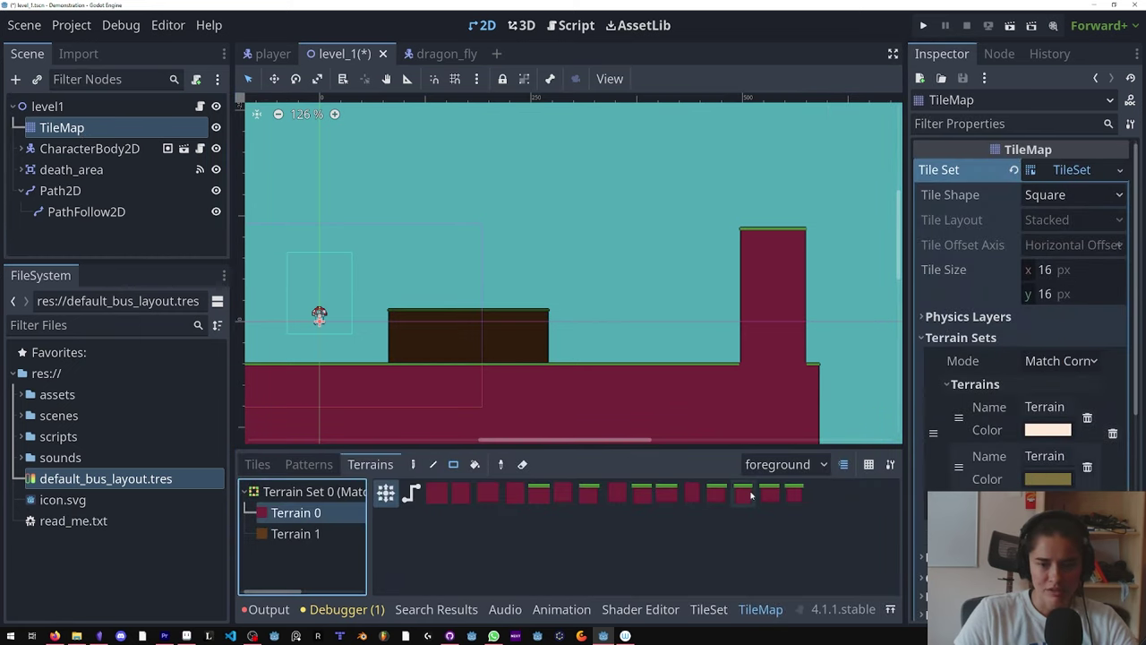
pyautogui.click(413, 464)
pyautogui.moveTo(642, 260); pyautogui.dragTo(666, 262)
pyautogui.scroll(3, 664, 273)
pyautogui.hotkey('ctrl', 's')
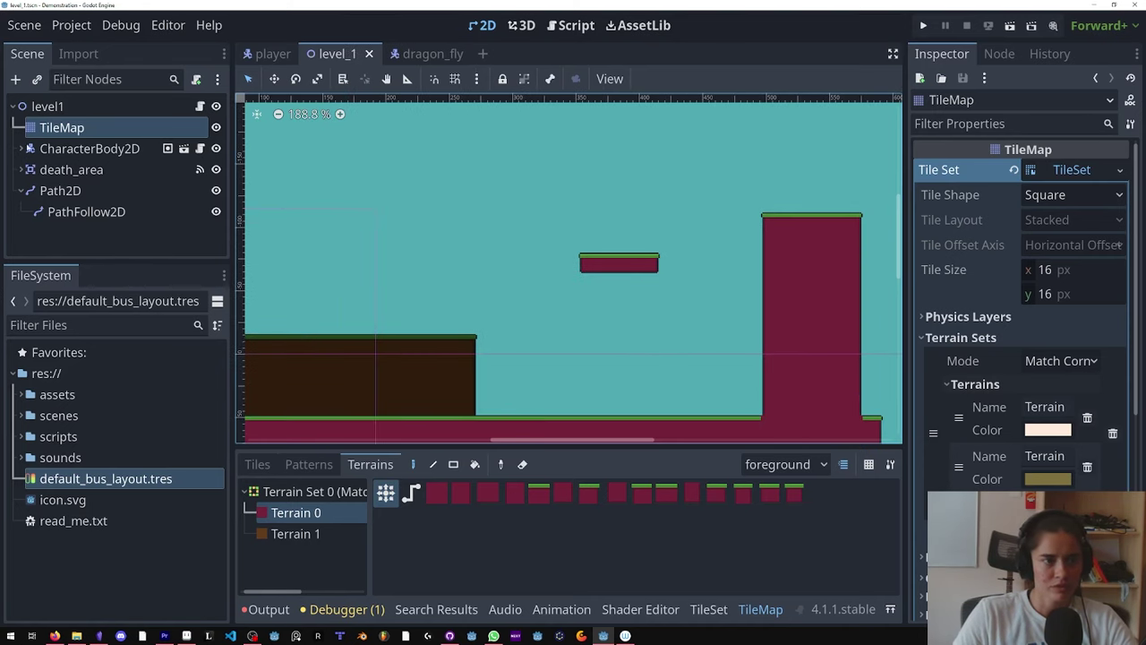
pyautogui.click(56, 191)
pyautogui.scroll(-2, 599, 332)
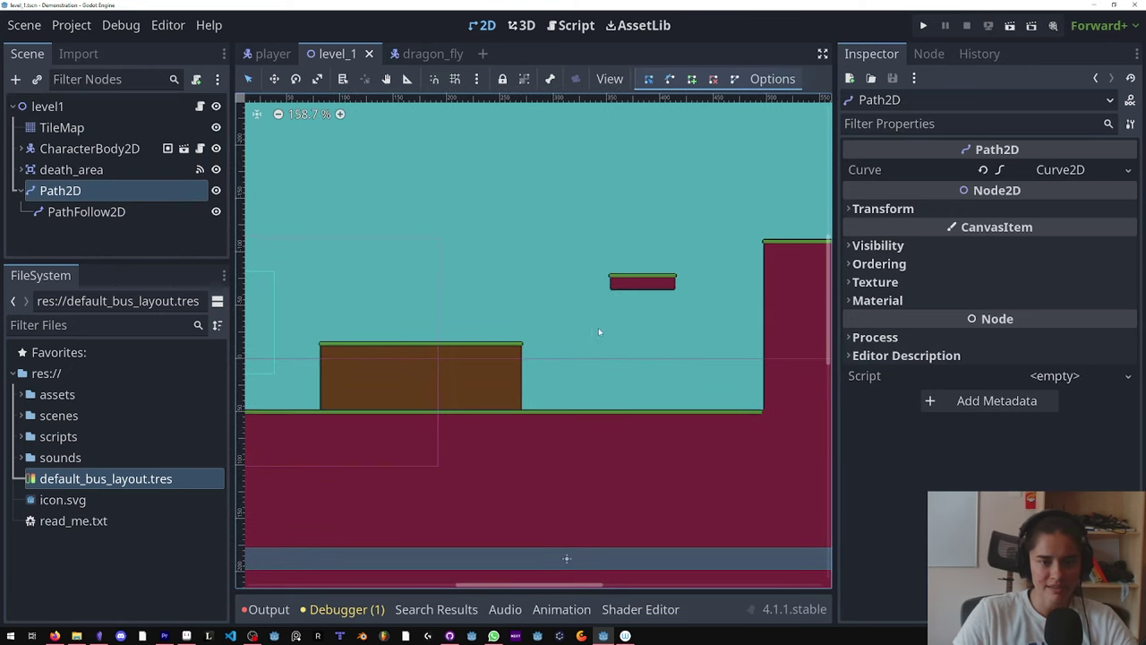
# Step: Add Path2D points at the tall pillar's top and bottom and at the lower left
pyautogui.click(52, 190)
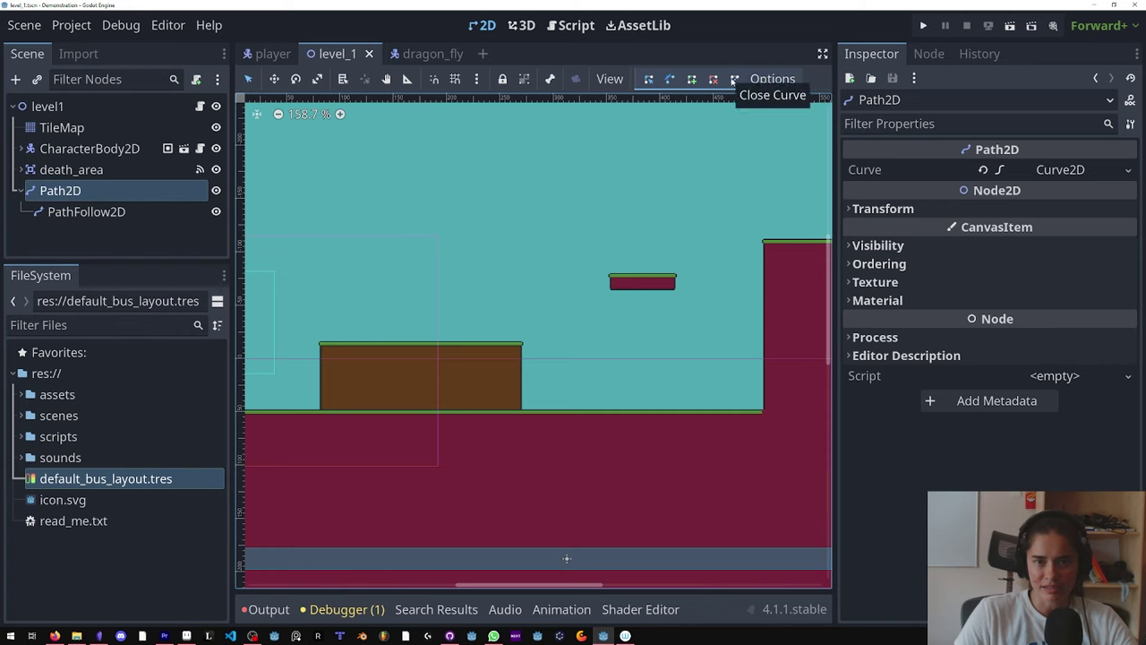
pyautogui.click(731, 206)
pyautogui.click(732, 390)
pyautogui.moveTo(732, 391)
pyautogui.mouseDown()
pyautogui.moveTo(698, 392)
pyautogui.moveTo(731, 398)
pyautogui.mouseUp()
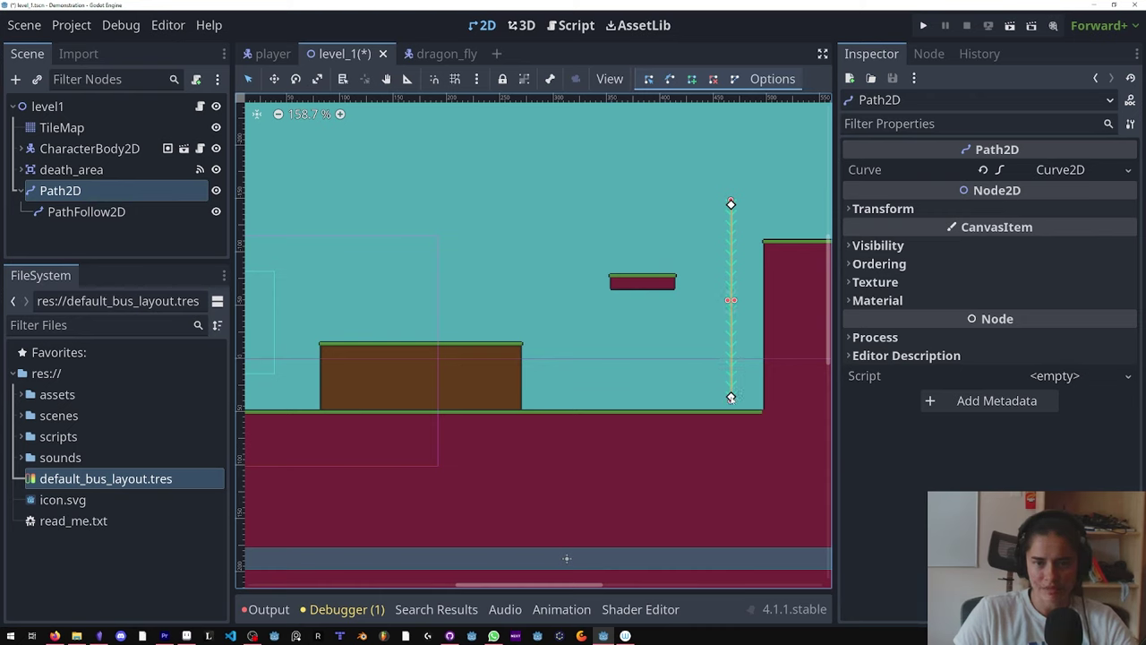
pyautogui.click(308, 397)
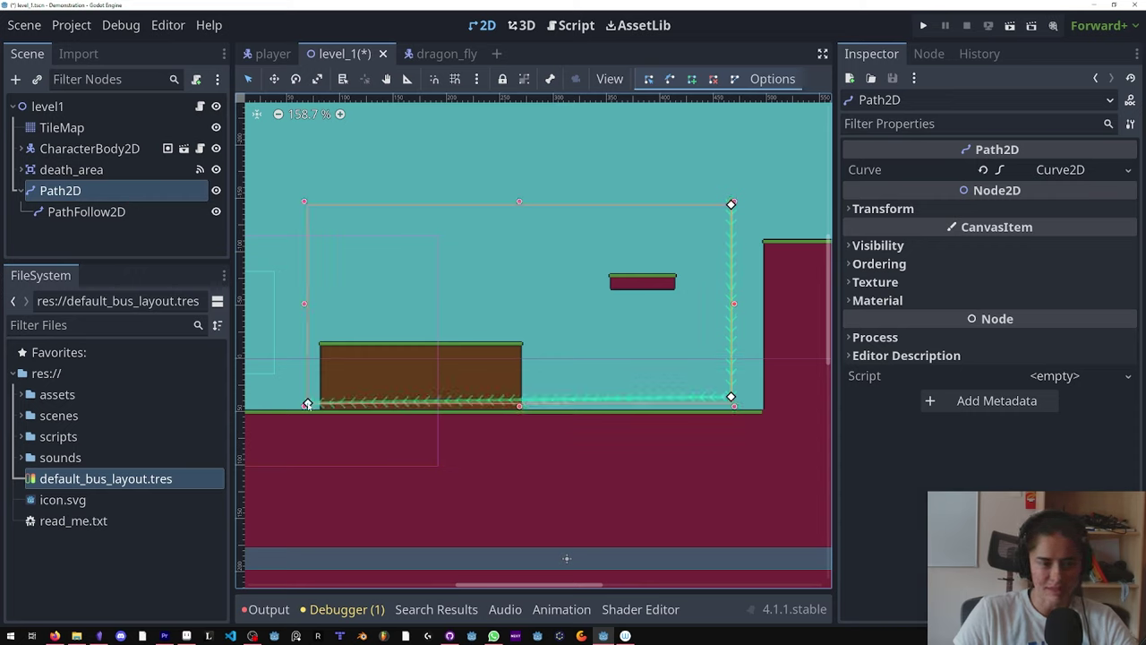
# Step: Fix the second point's y value of 36 in the curve's point list and add a top-left point
pyautogui.click(1055, 170)
pyautogui.click(994, 217)
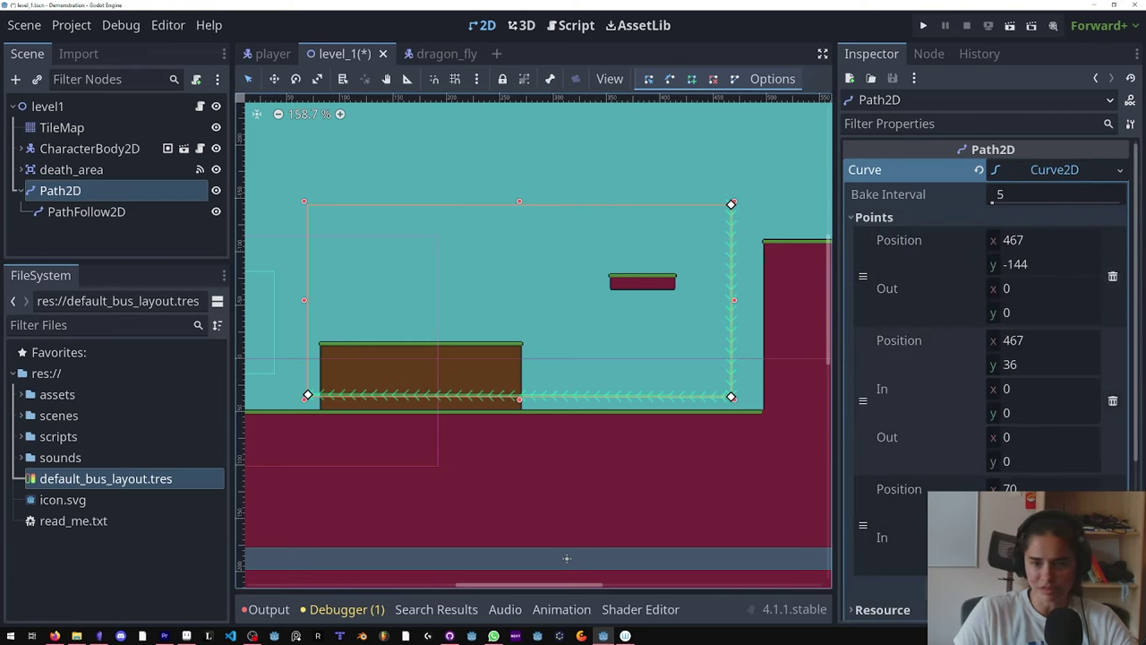
pyautogui.click(1033, 363)
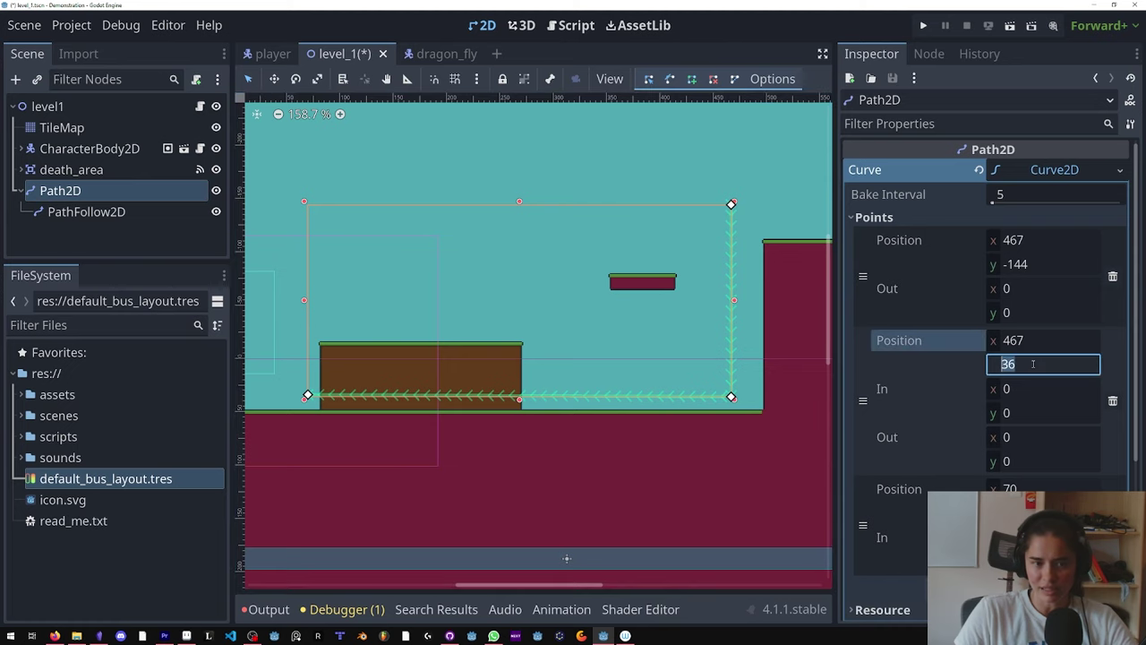
pyautogui.click(1021, 489)
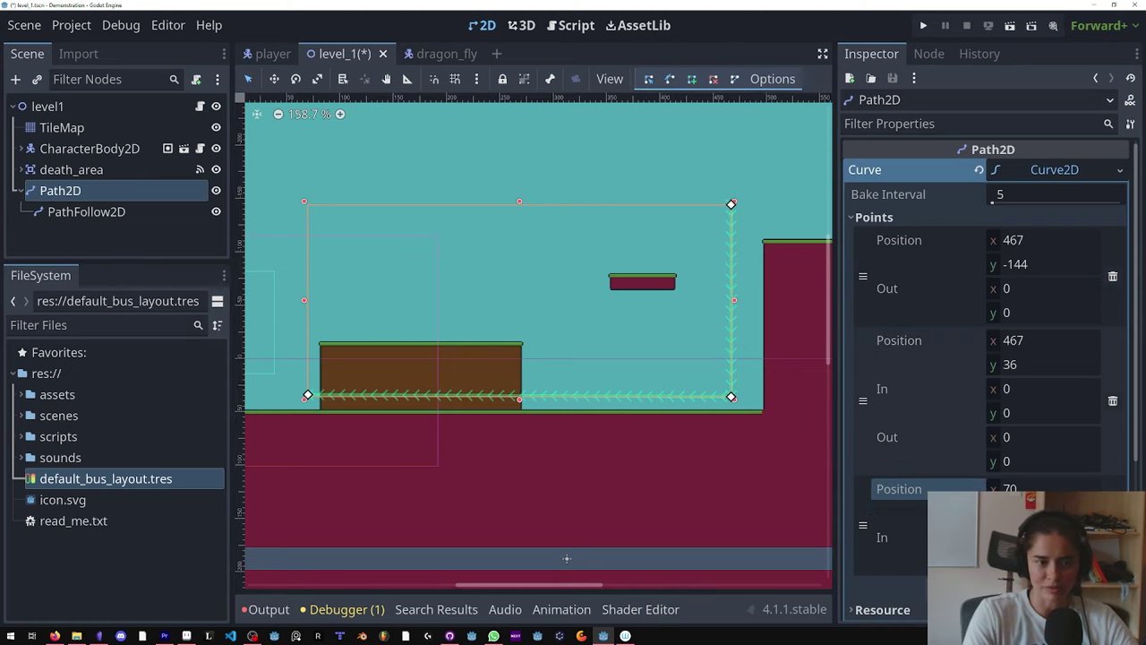
pyautogui.click(308, 207)
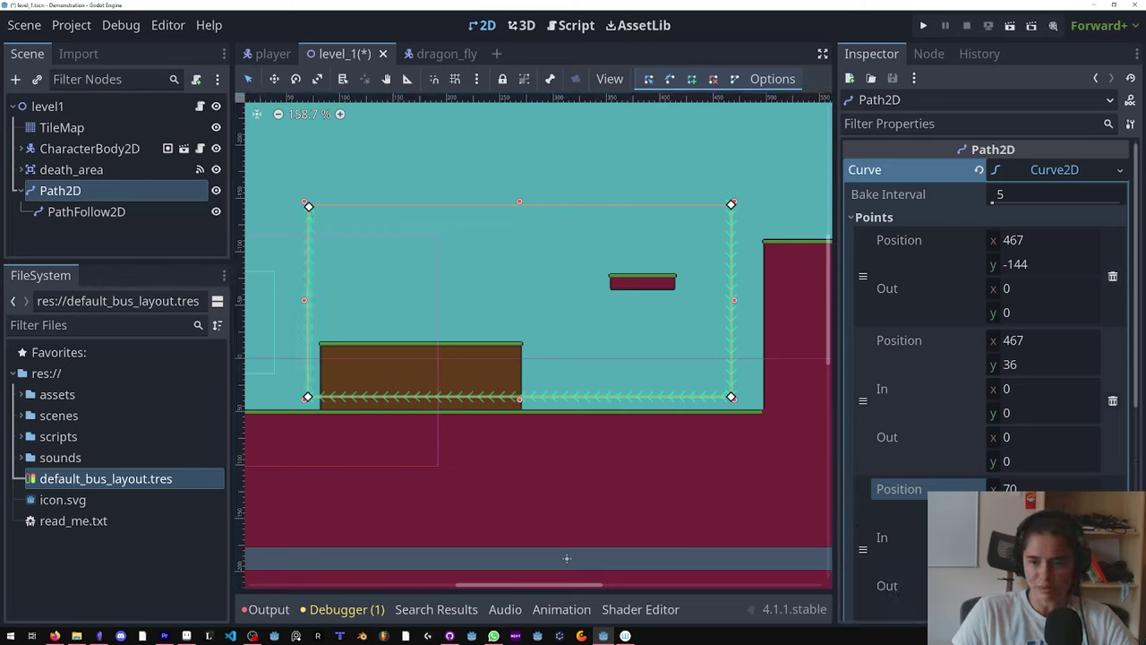
# Step: Set the third and last points' x coordinates to 70
pyautogui.click(1029, 485)
pyautogui.scroll(-3, 1032, 357)
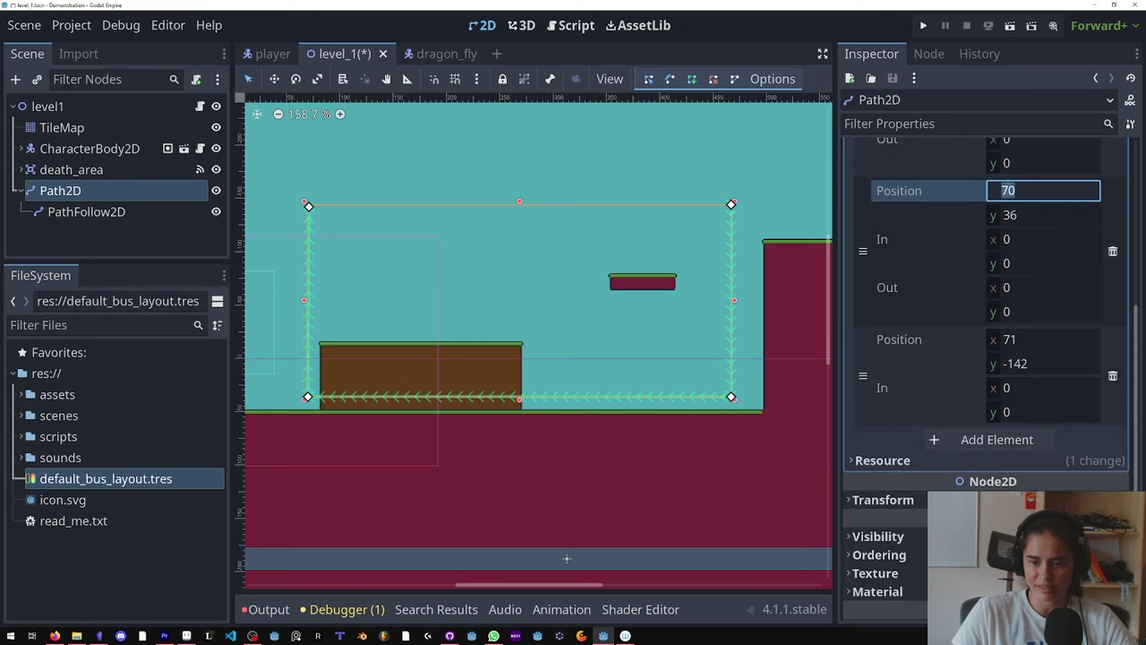
pyautogui.scroll(1, 1031, 356)
pyautogui.click(1024, 458)
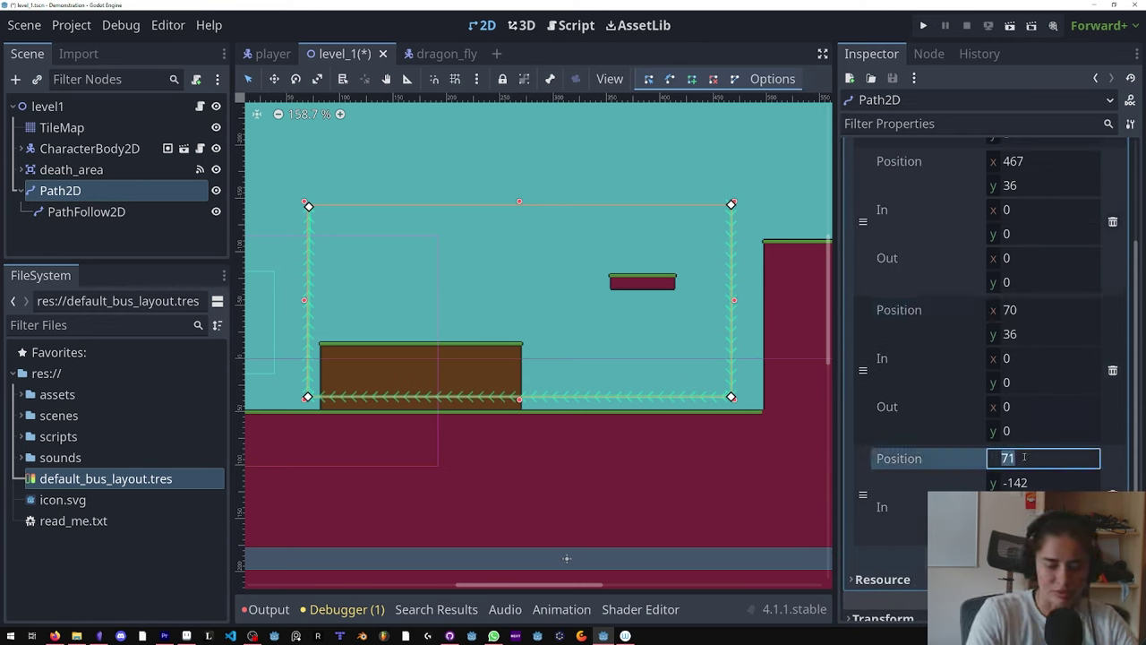
pyautogui.click(1024, 457)
pyautogui.write('70')
pyautogui.press('Return')
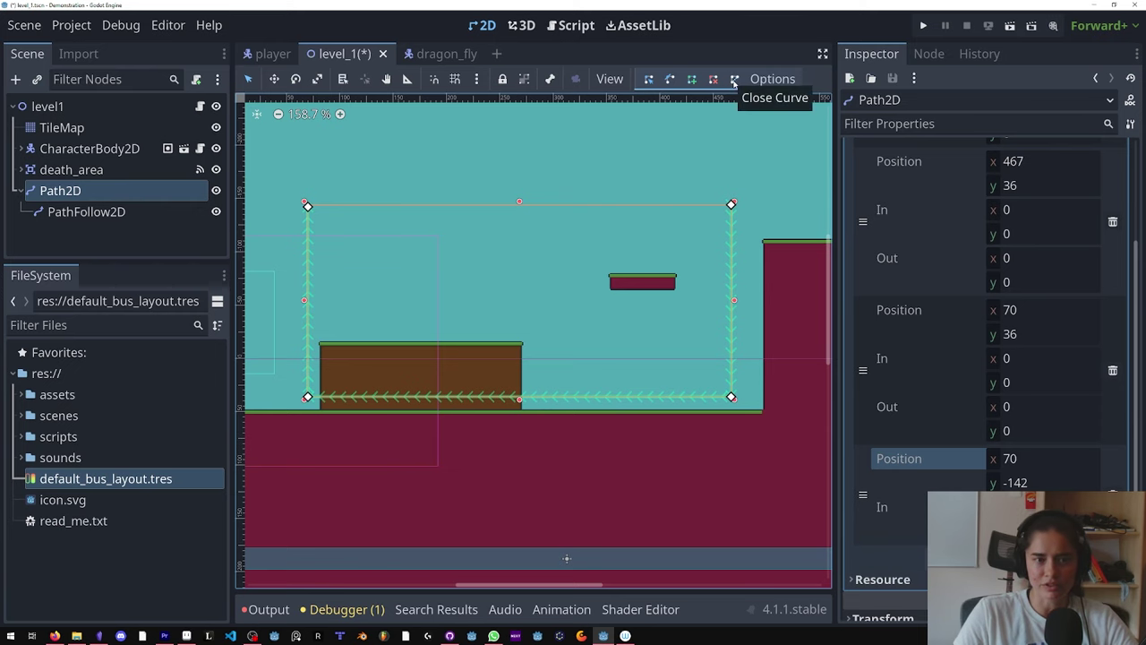
# Step: Close the curve into a loop and save the level scene
pyautogui.click(734, 81)
pyautogui.moveTo(663, 251); pyautogui.dragTo(672, 282, button='middle')
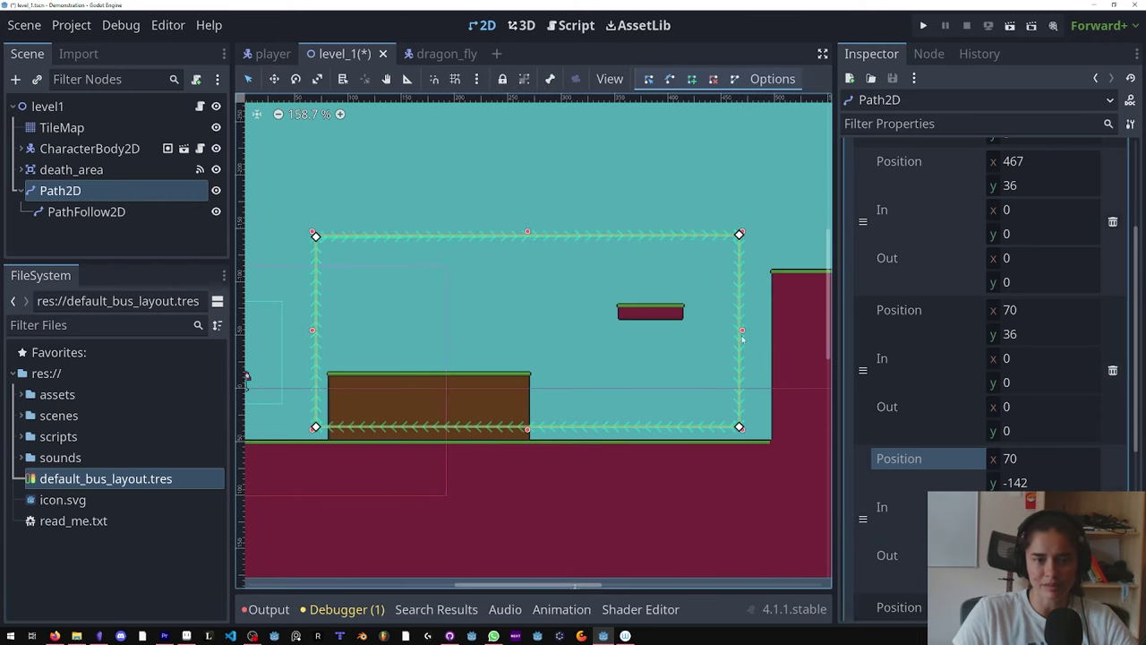
pyautogui.scroll(-3, 985, 359)
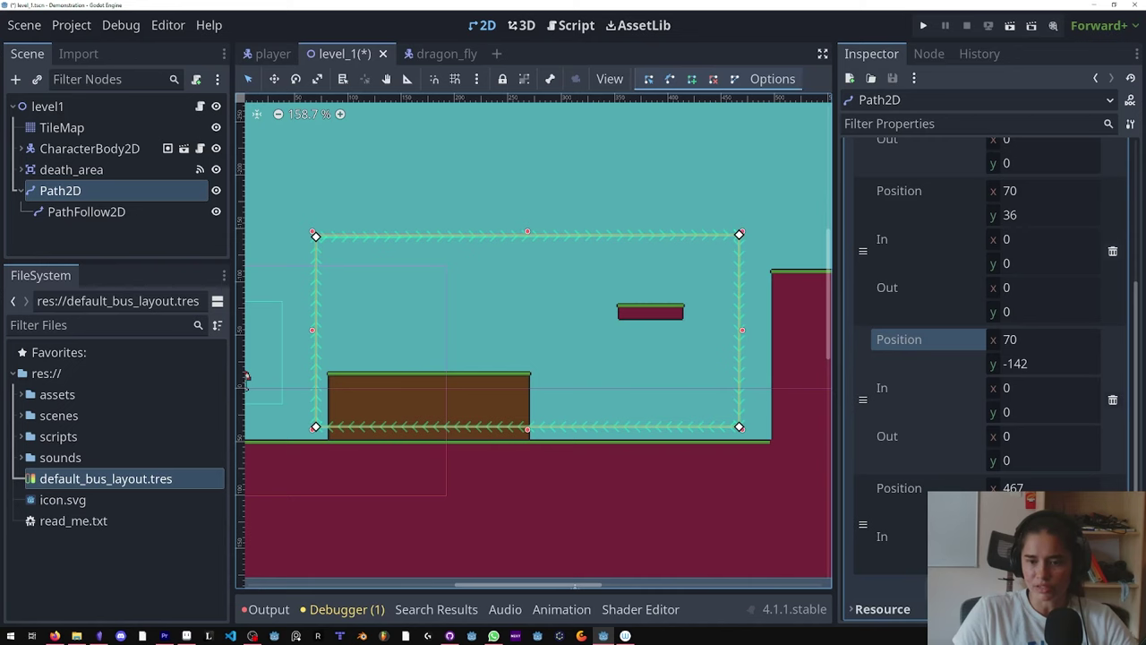
pyautogui.scroll(5, 1049, 222)
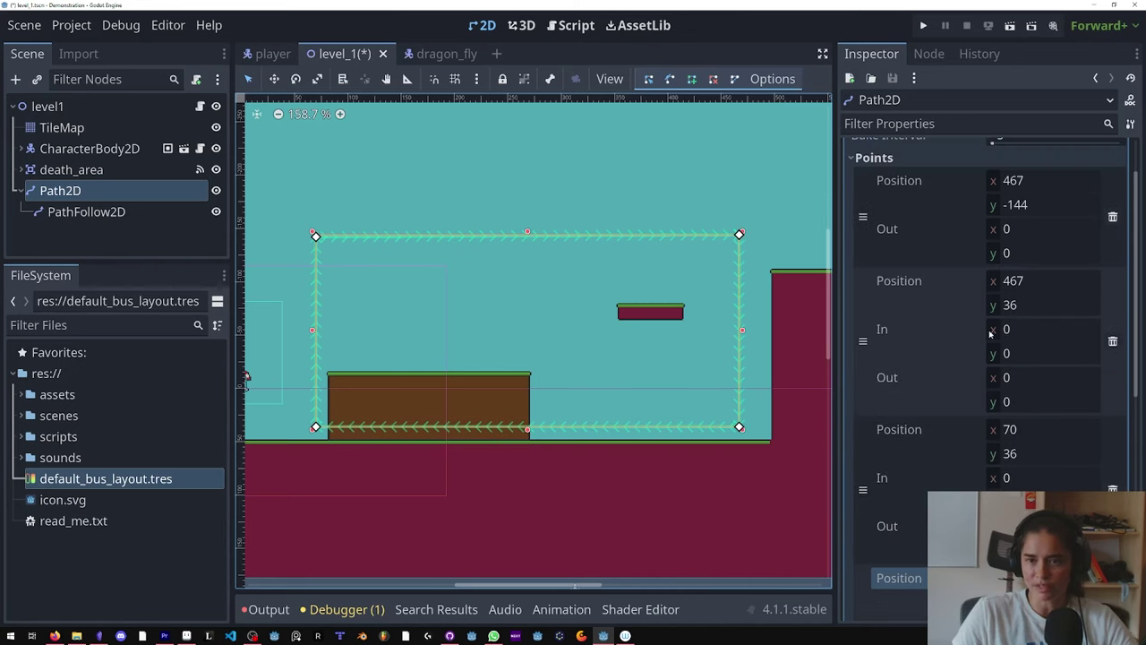
pyautogui.hotkey('ctrl', 's')
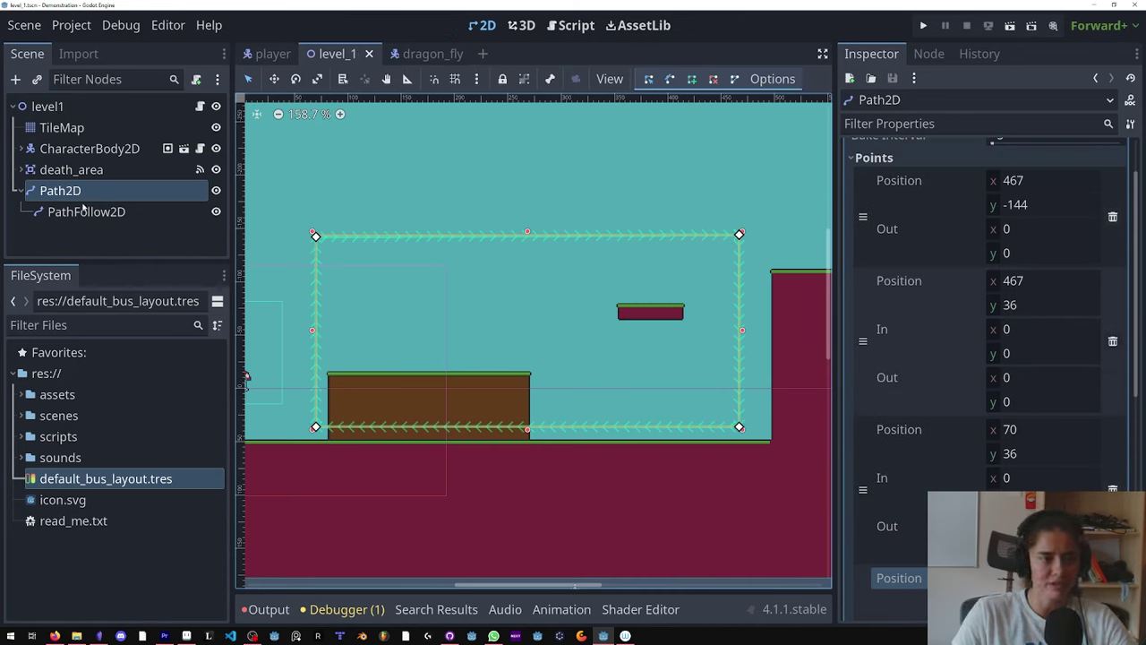
# Step: Preview PathFollow2D's progress, then instance dragon_fly.tscn as its child
pyautogui.click(82, 209)
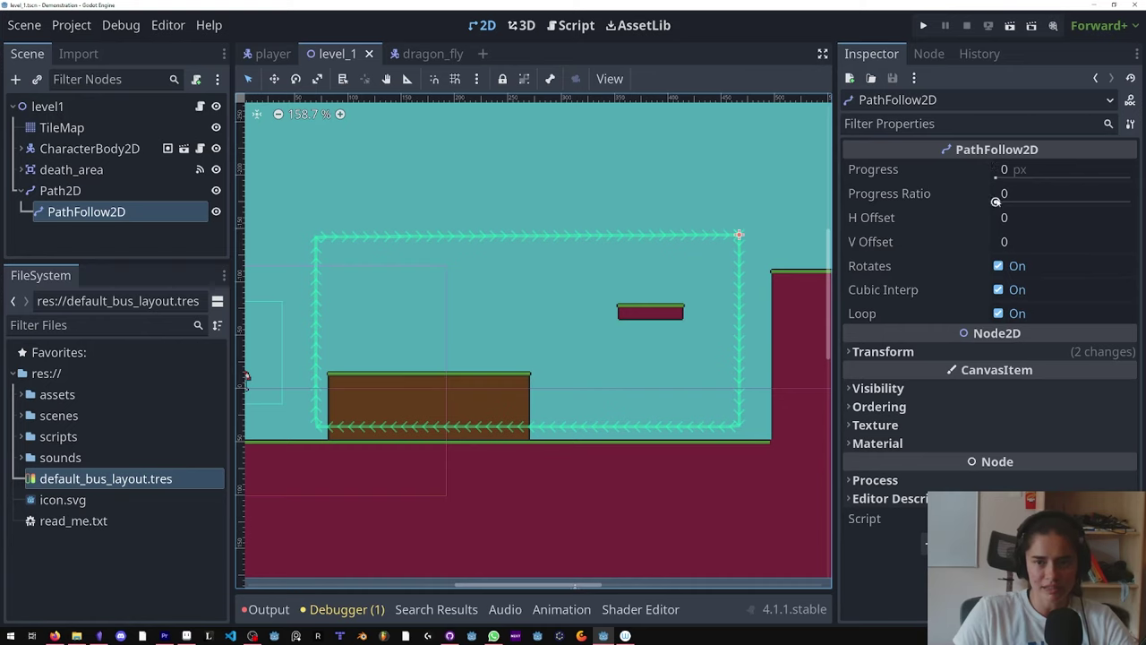
pyautogui.moveTo(1000, 203); pyautogui.dragTo(1144, 207)
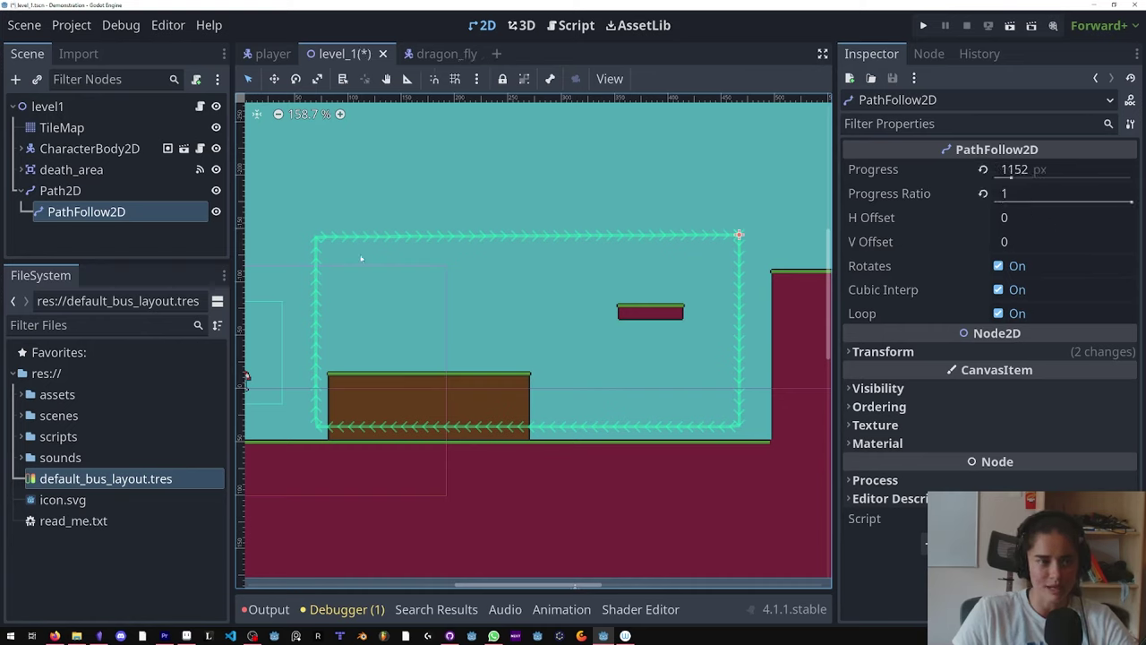
pyautogui.click(92, 220)
pyautogui.click(37, 79)
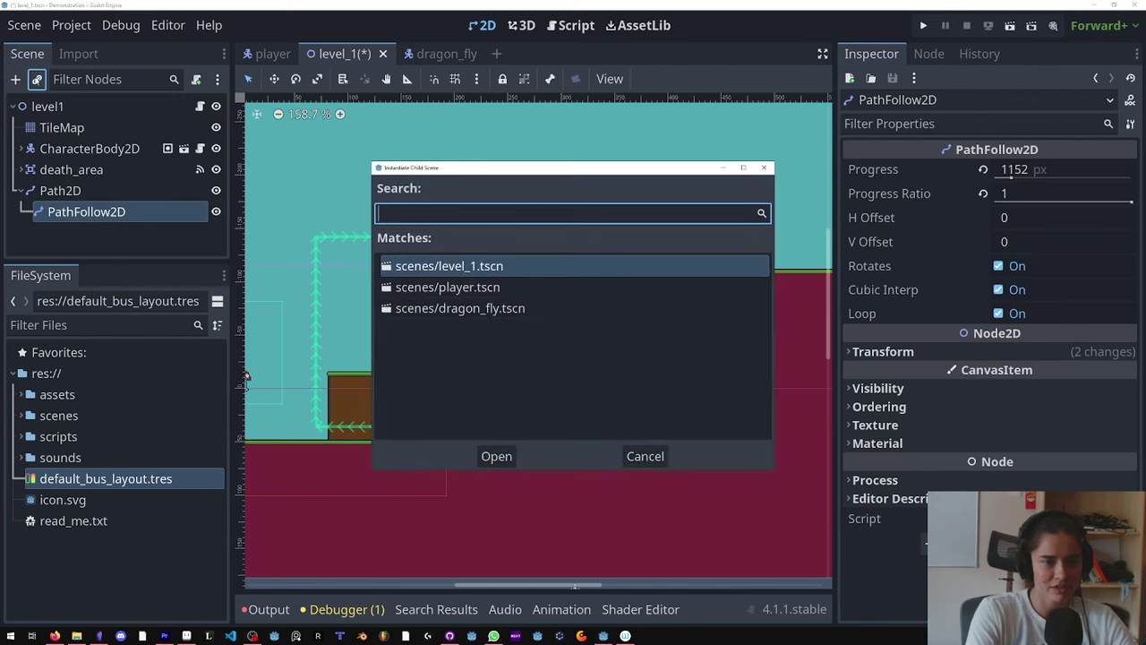
pyautogui.press('Down')
pyautogui.press('Down')
pyautogui.press('Return')
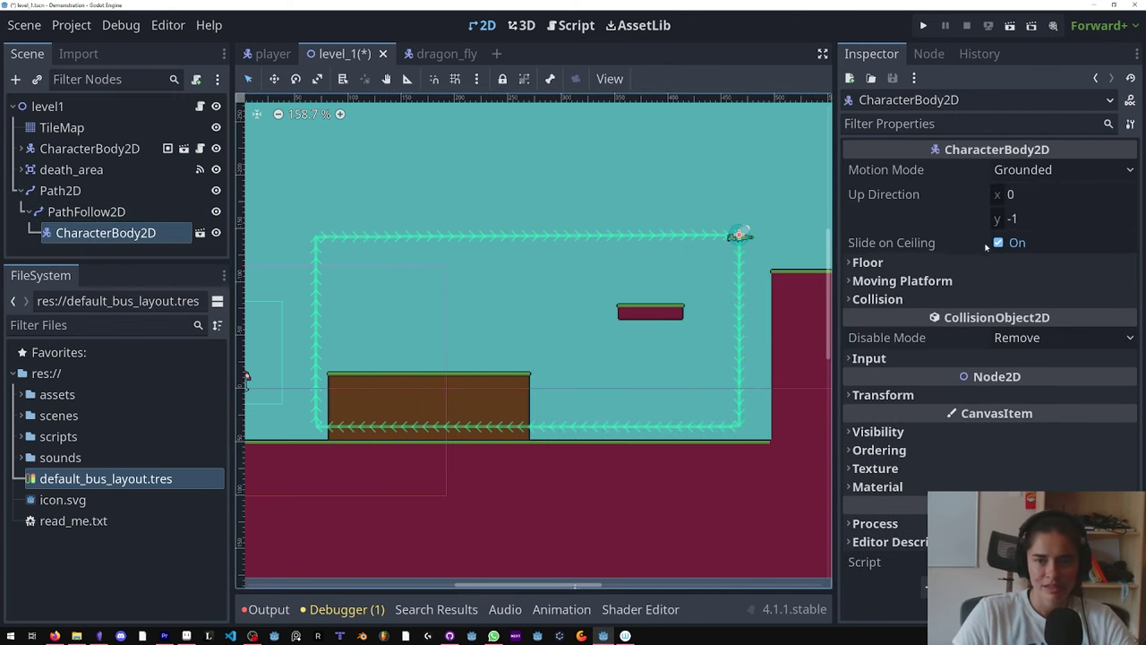
# Step: Slide the dragon back near the path start, save level_1, and open the dragon_fly scene
pyautogui.click(139, 217)
pyautogui.moveTo(1041, 206); pyautogui.dragTo(1131, 206)
pyautogui.hotkey('ctrl', 's')
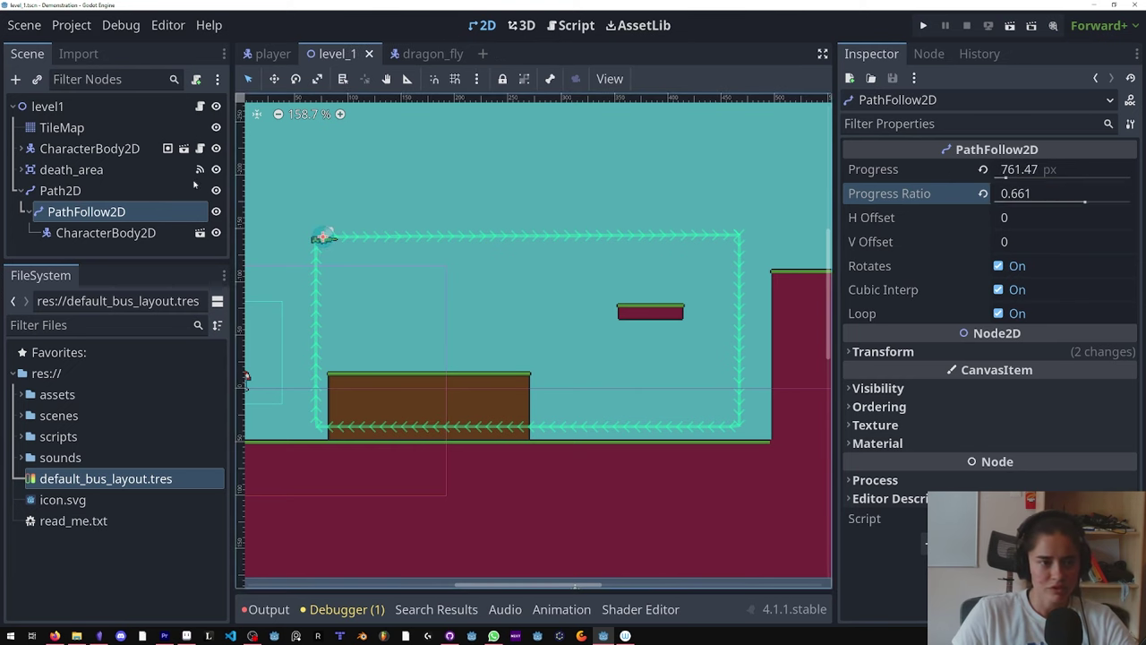
pyautogui.click(416, 54)
# Step: Rename the dragon_fly root node to dragon and save the scene
pyautogui.doubleClick(141, 107)
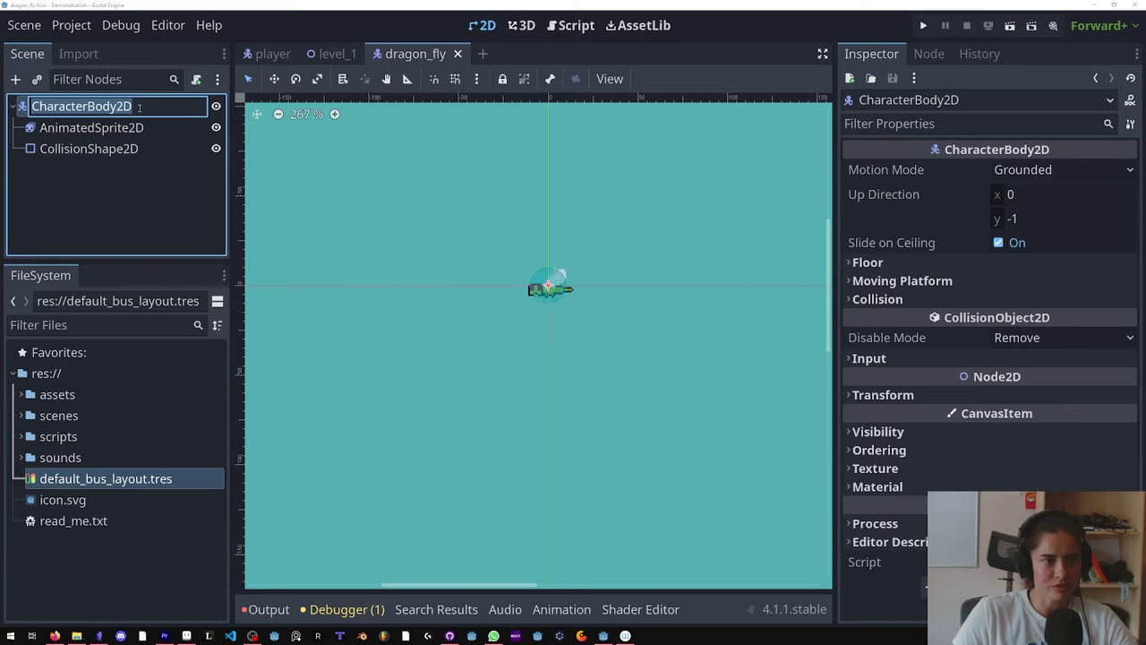
pyautogui.write('dragon')
pyautogui.press('Return')
pyautogui.hotkey('ctrl', 's')
# Step: Attach a new script at res://scripts/dragon_fly.gd and delete its template code
pyautogui.click(196, 79)
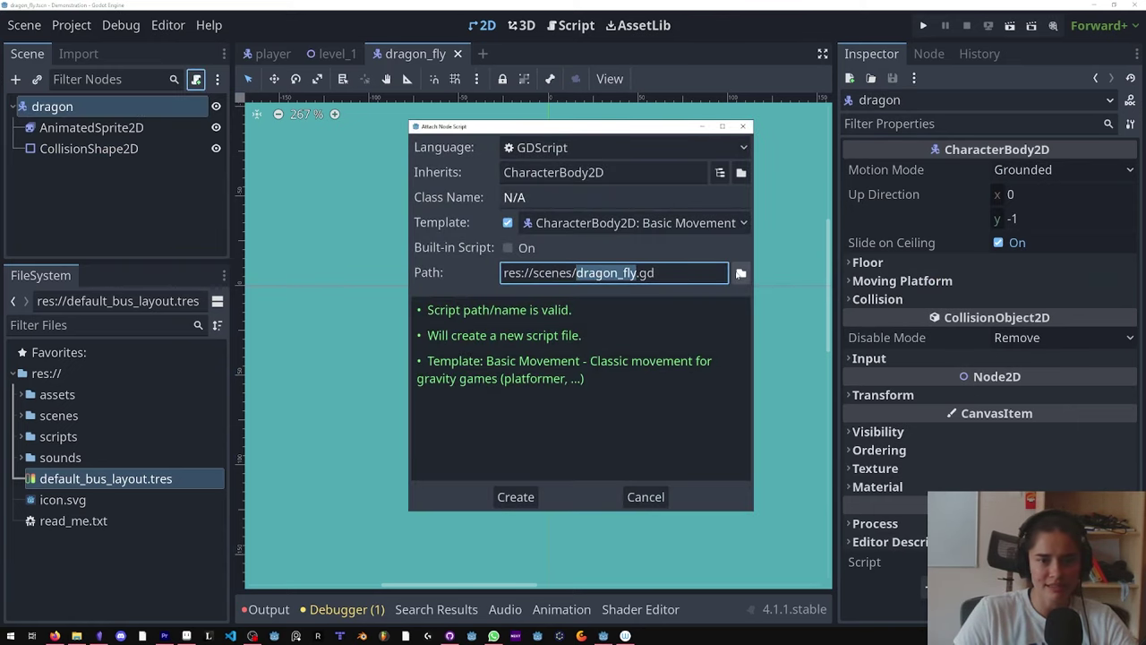
pyautogui.click(741, 270)
pyautogui.click(264, 101)
pyautogui.doubleClick(523, 178)
pyautogui.click(446, 543)
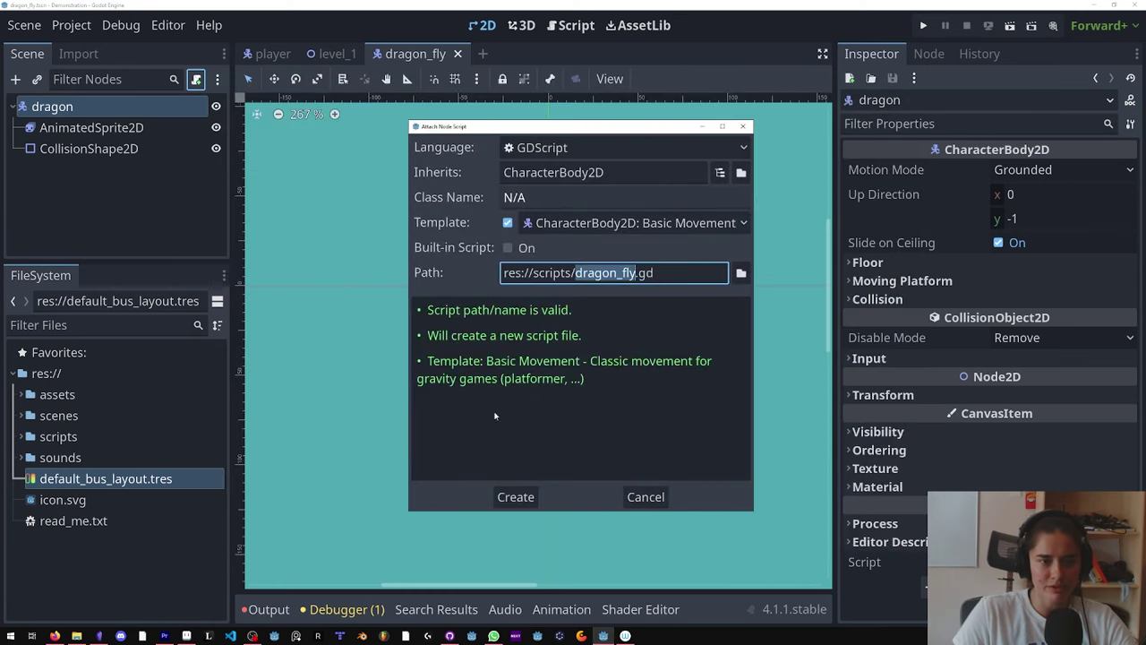
pyautogui.click(513, 496)
pyautogui.moveTo(538, 495); pyautogui.dragTo(498, 132)
pyautogui.press('BackSpace')
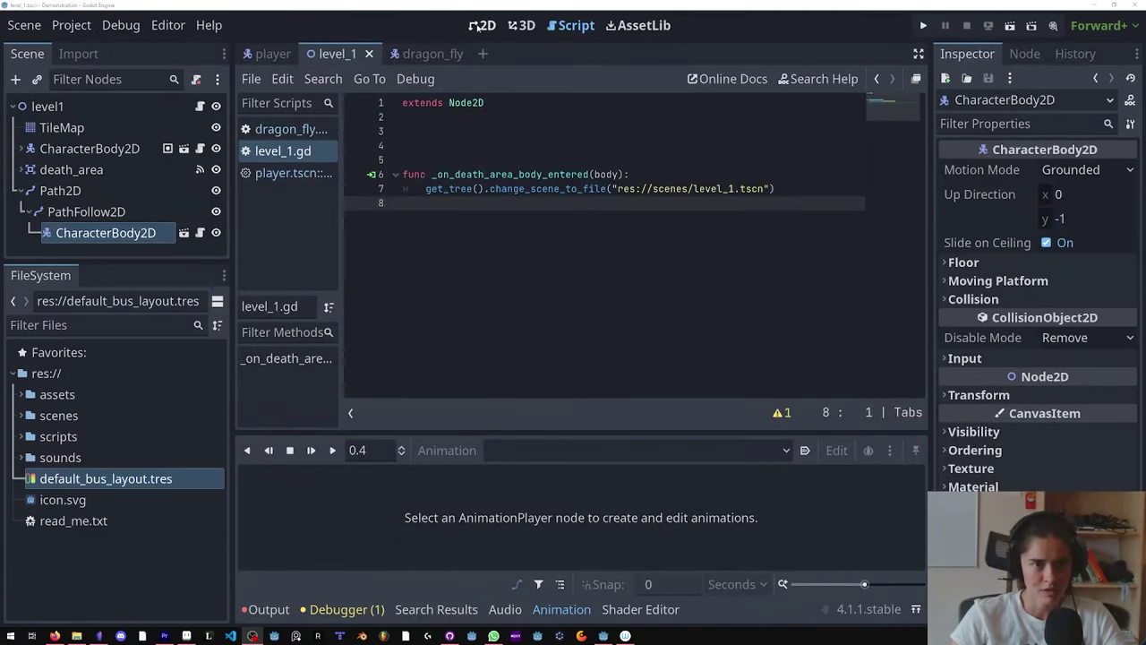
# Step: In the level, slide PathFollow2D's progress to preview the dragon on the loop
pyautogui.click(482, 25)
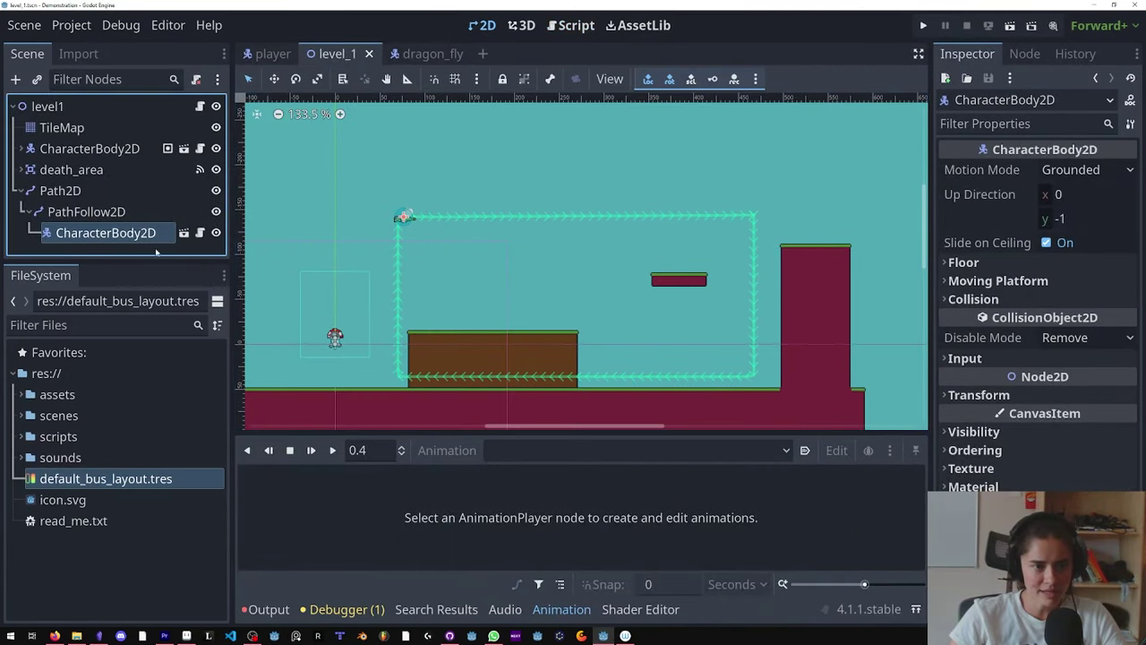
pyautogui.click(86, 211)
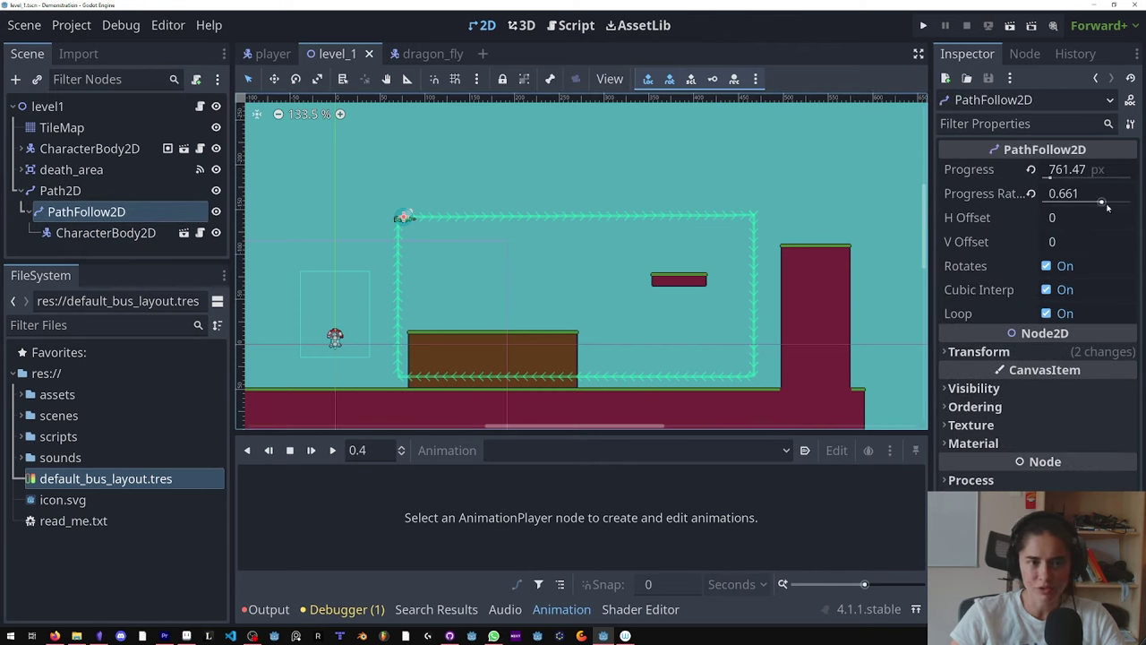
pyautogui.moveTo(1108, 207)
pyautogui.mouseDown()
pyautogui.moveTo(1052, 205)
pyautogui.moveTo(1126, 202)
pyautogui.mouseUp()
# Step: Write var path_follow = get_parent() inside a new _ready function in the dragon's script
pyautogui.click(430, 53)
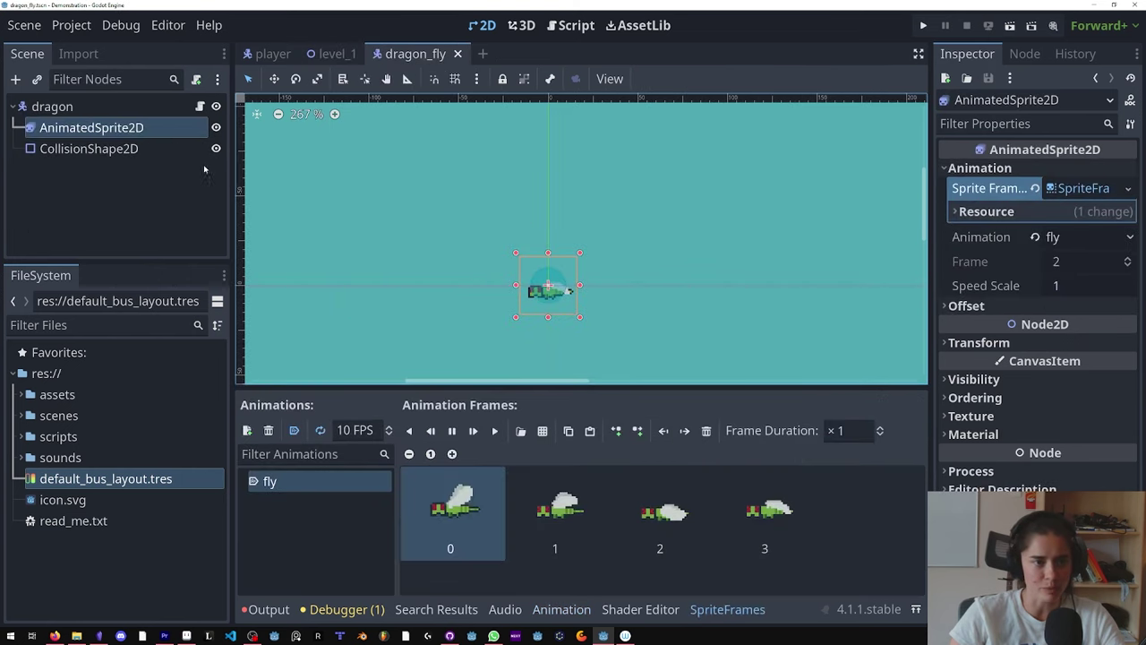
pyautogui.click(199, 107)
pyautogui.write('func _read')
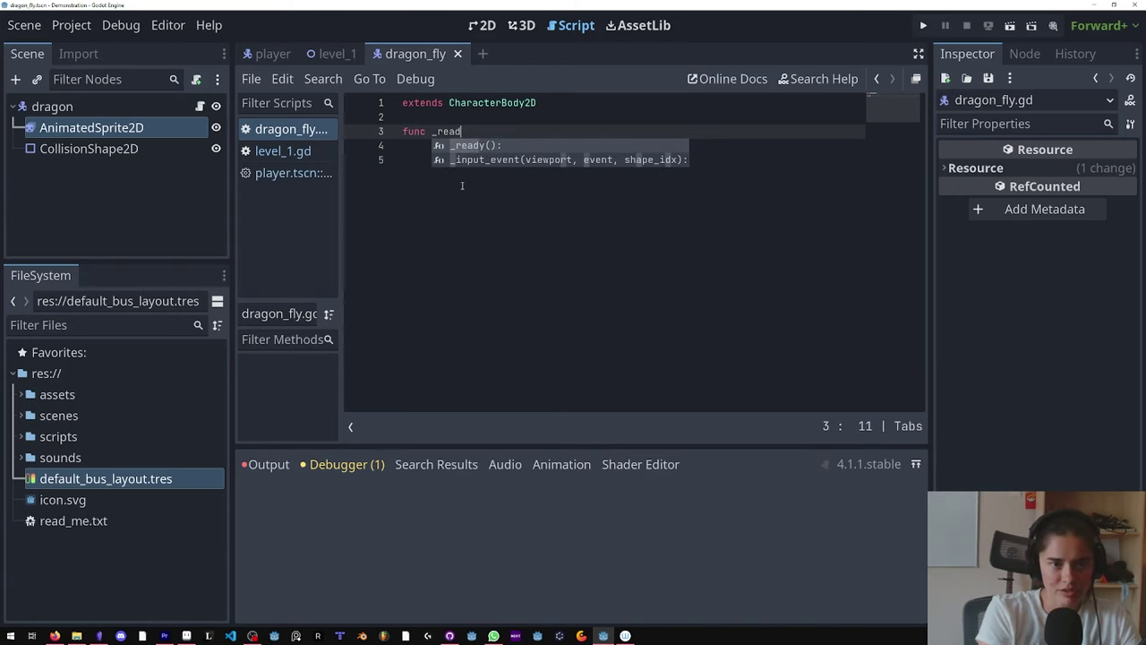
pyautogui.press('Return')
pyautogui.press('Return')
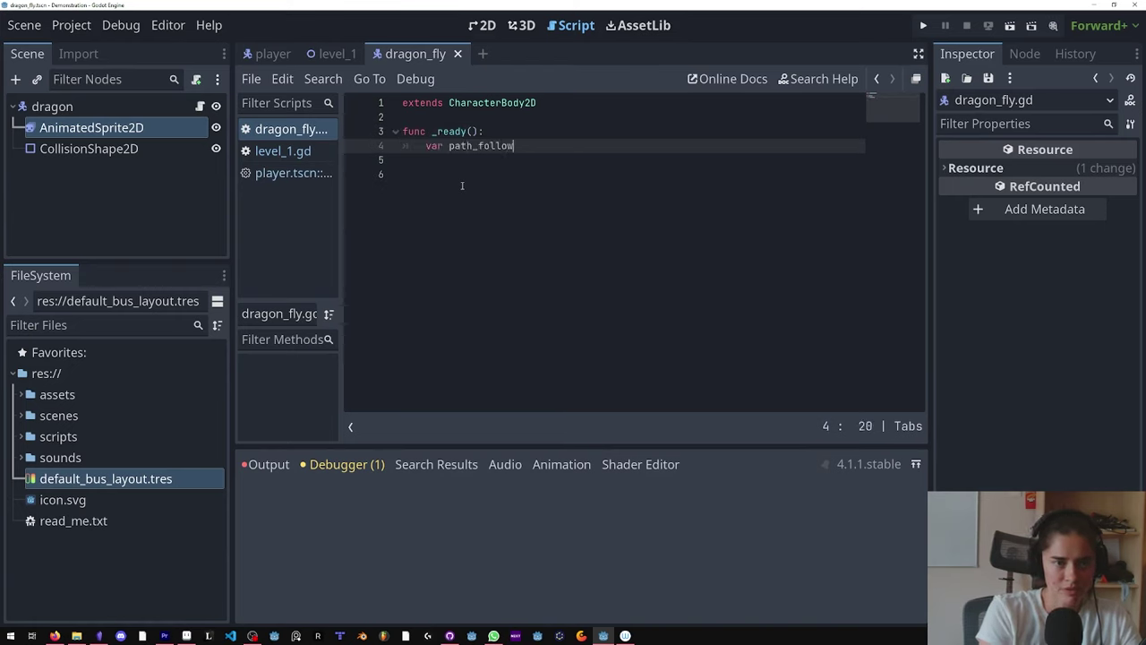
pyautogui.write('var path_follow = get_parent()')
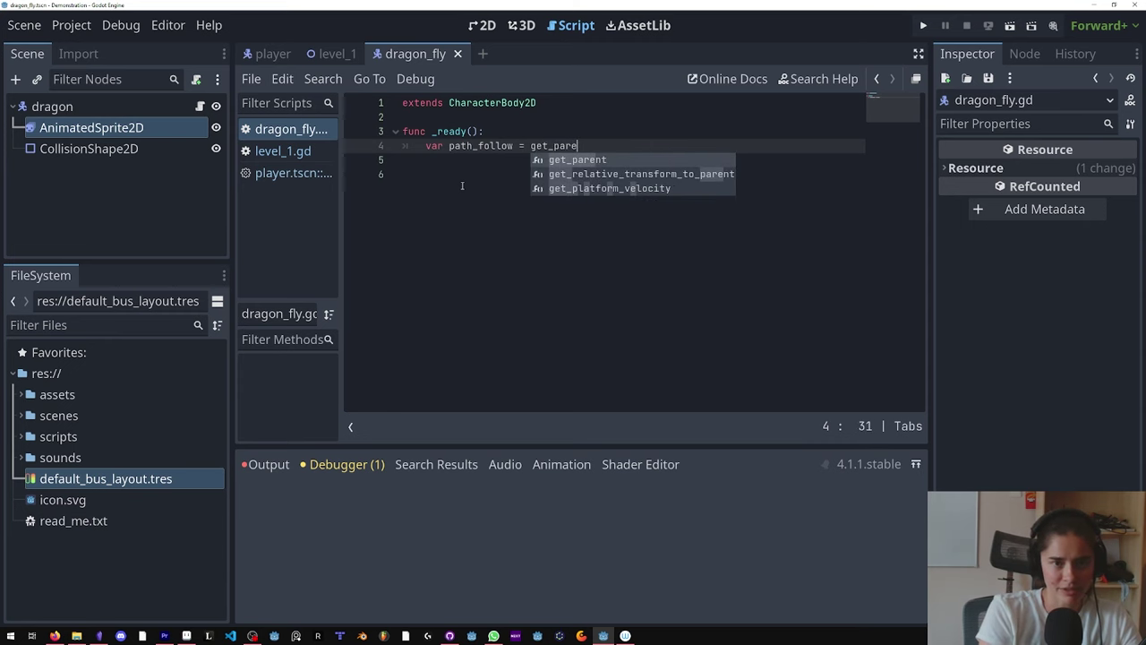
pyautogui.press('Return')
# Step: Inspect the dragon instance and PathFollow2D in level_1, then reopen the dragon's script
pyautogui.click(333, 54)
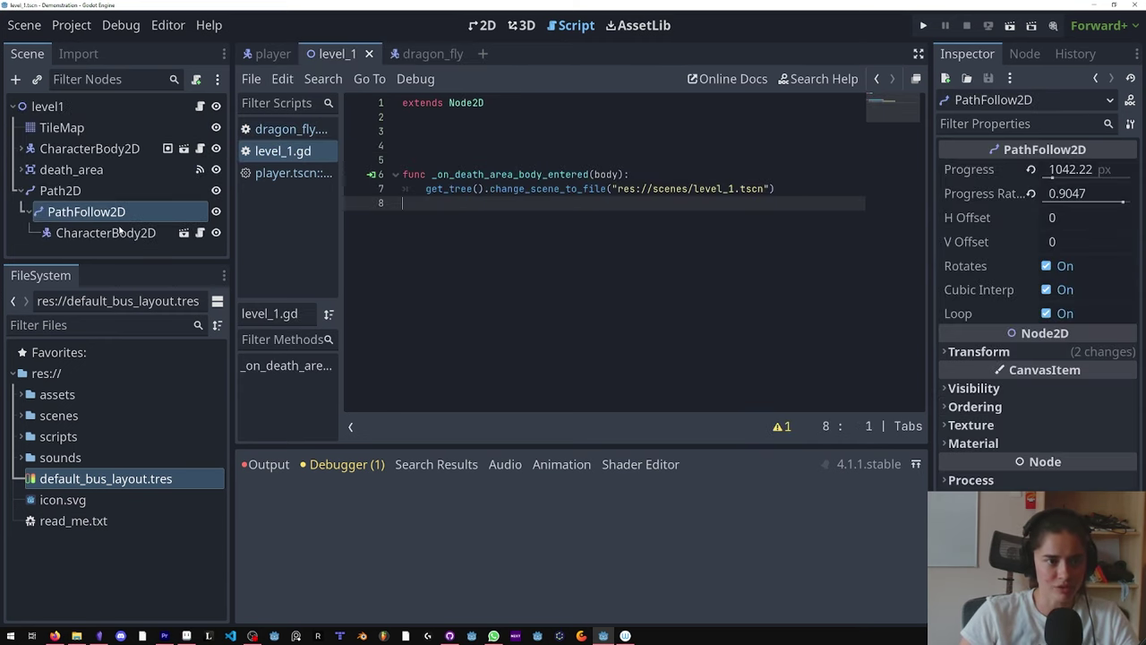
pyautogui.click(114, 232)
pyautogui.click(115, 215)
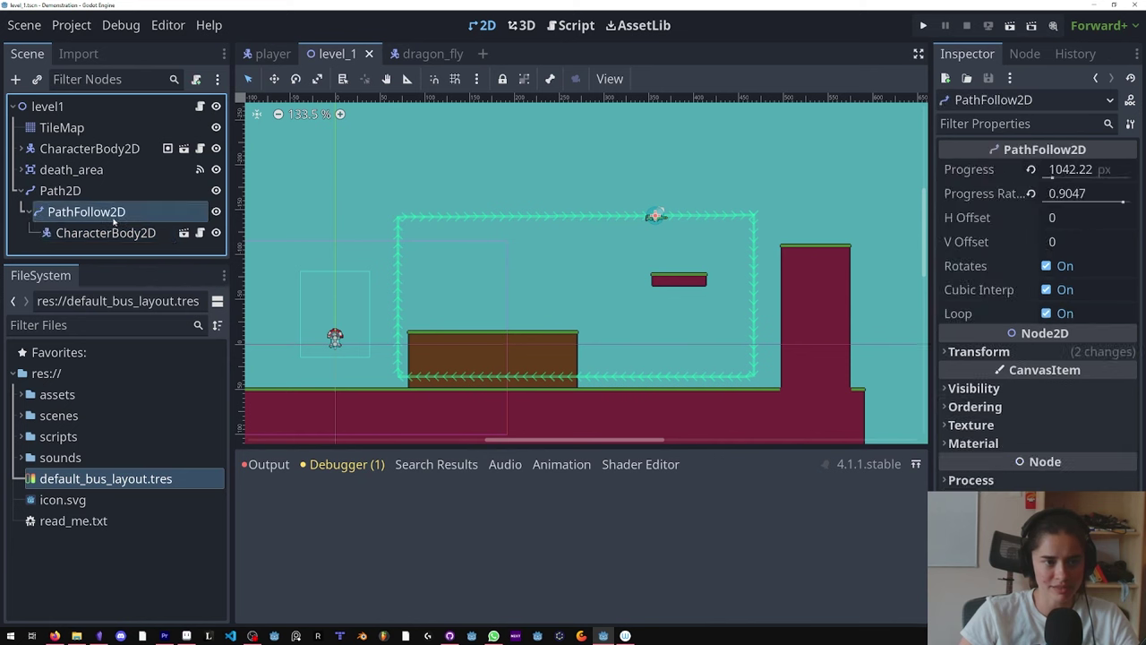
pyautogui.click(421, 54)
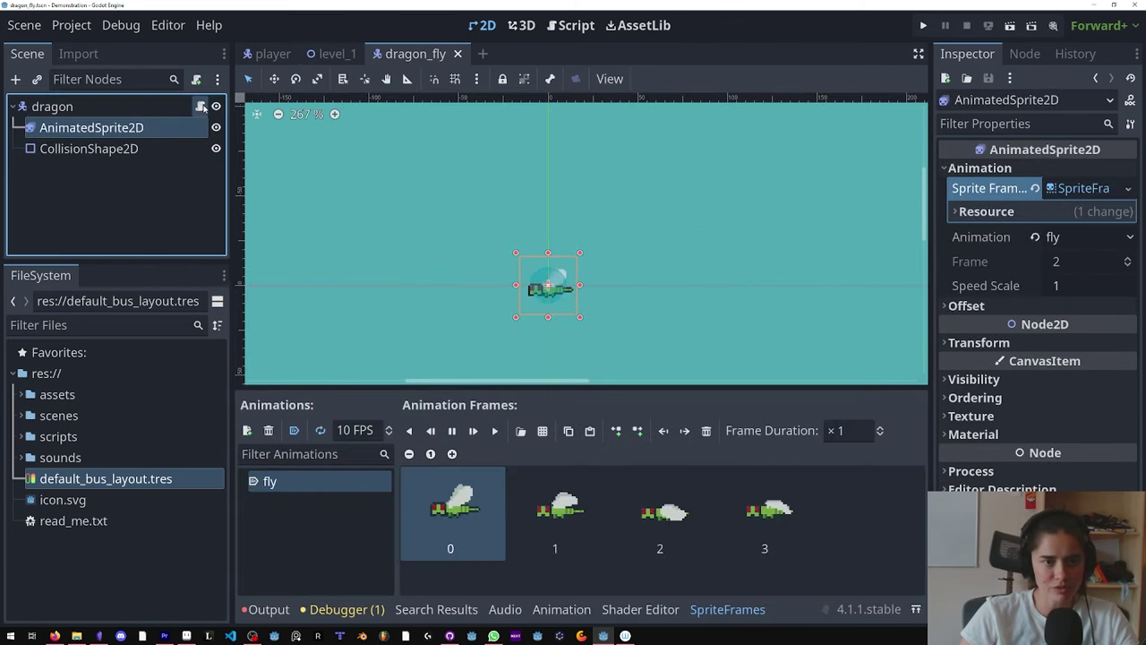
pyautogui.click(201, 106)
pyautogui.moveTo(601, 145); pyautogui.dragTo(426, 145)
pyautogui.hotkey('ctrl', 'c')
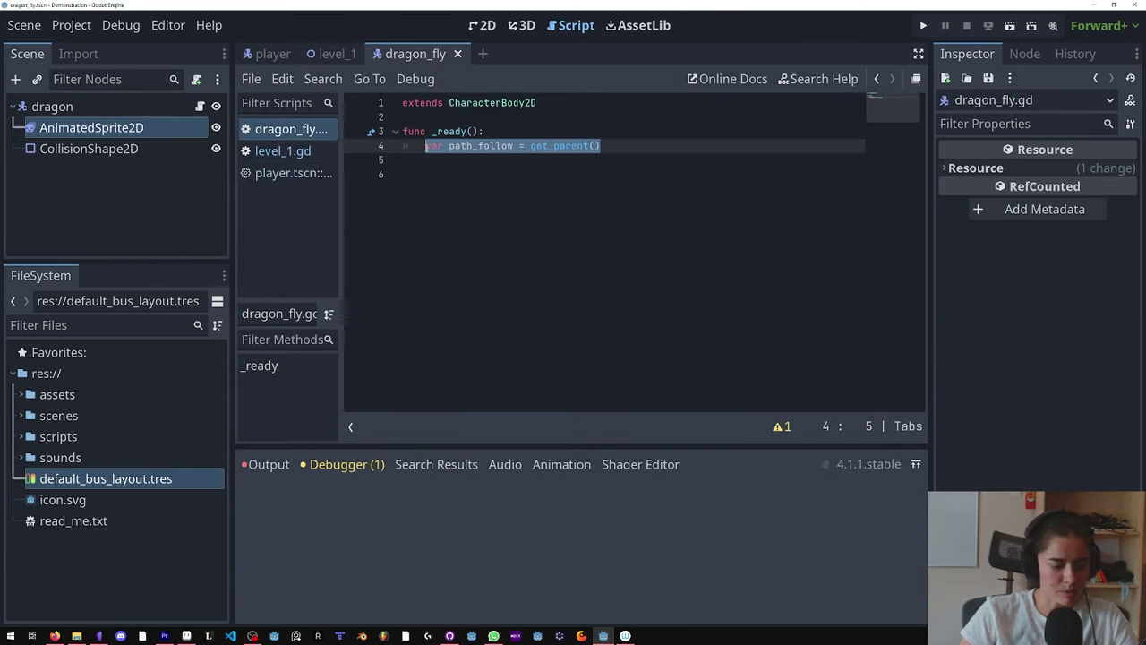
pyautogui.press('BackSpace')
pyautogui.click(427, 121)
pyautogui.press('Return')
pyautogui.press('Return')
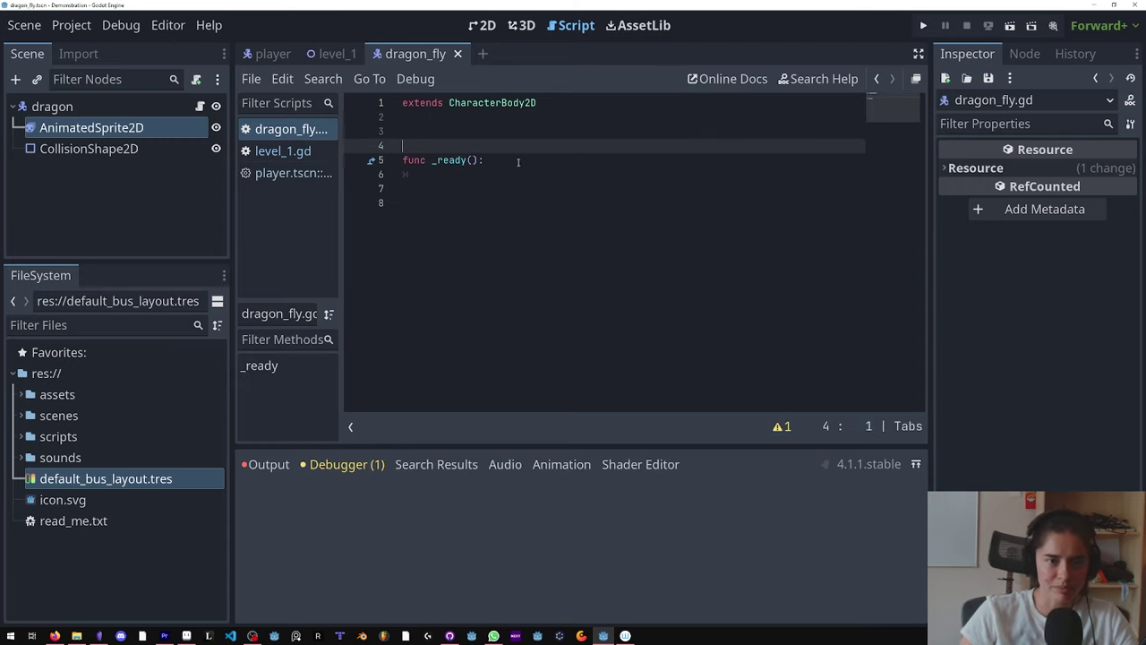
pyautogui.moveTo(518, 161); pyautogui.dragTo(402, 146)
pyautogui.press('BackSpace')
pyautogui.hotkey('ctrl', 'v')
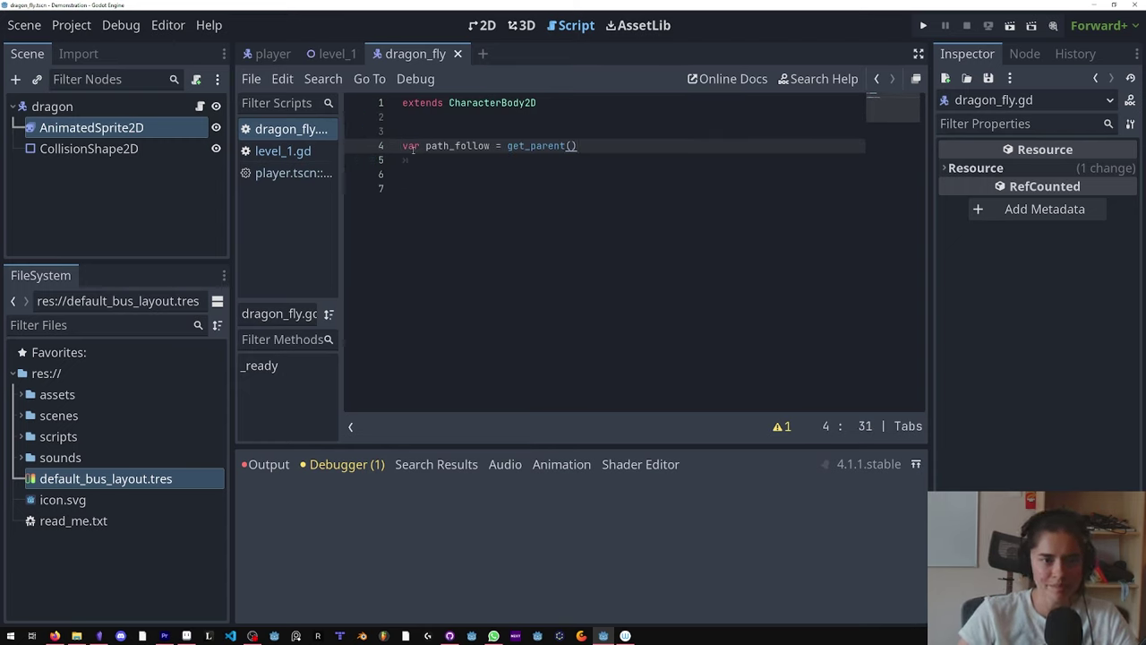
pyautogui.write('@ex[pr')
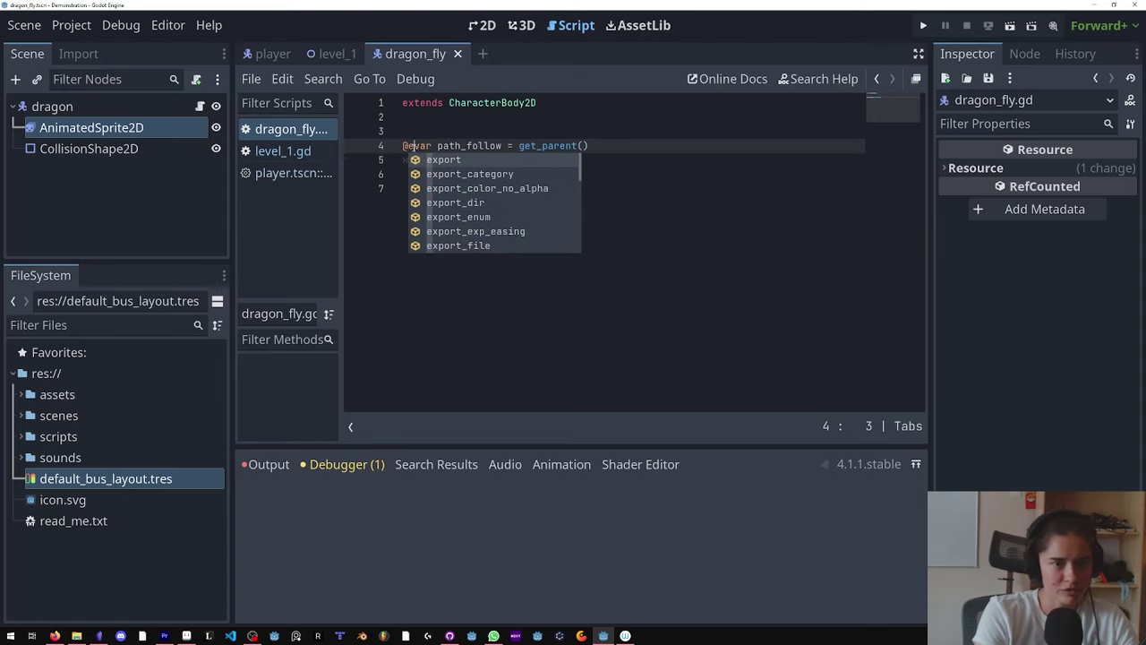
pyautogui.write('t')
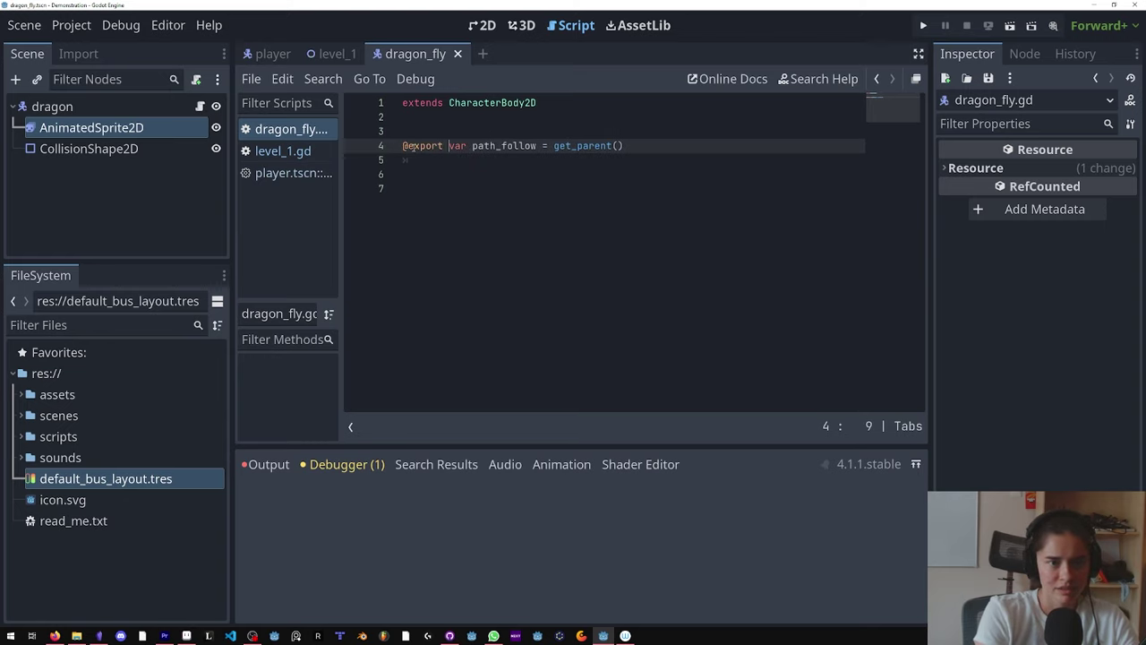
pyautogui.doubleClick(440, 146)
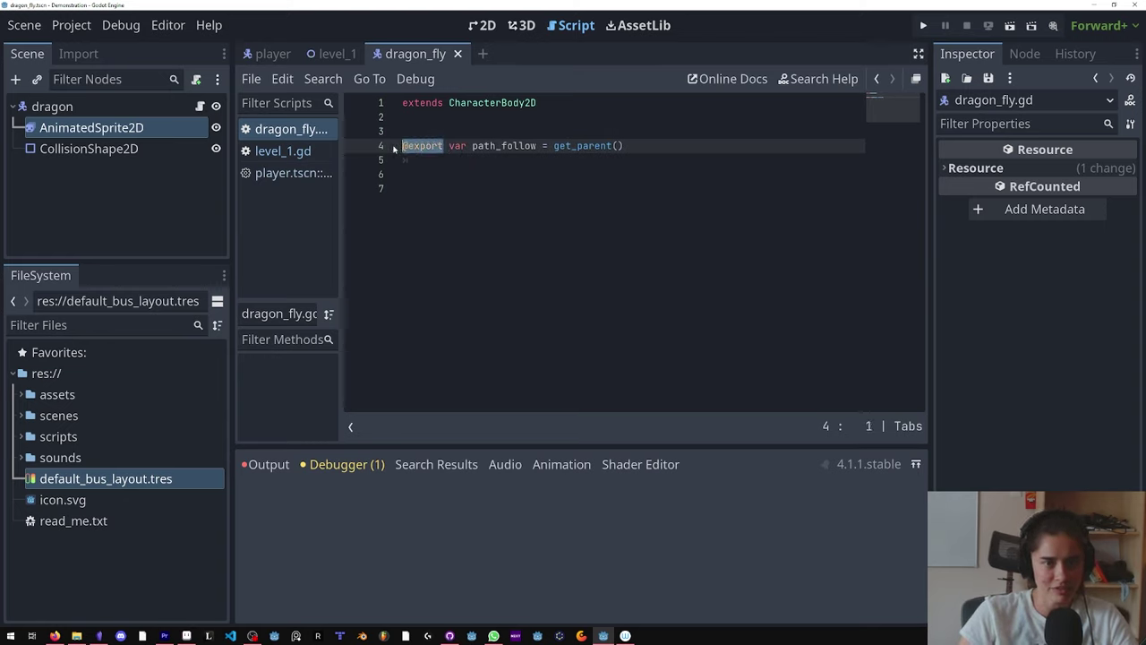
# Step: Check the nodes in level_1, then reopen the dragonfly's script
pyautogui.click(332, 54)
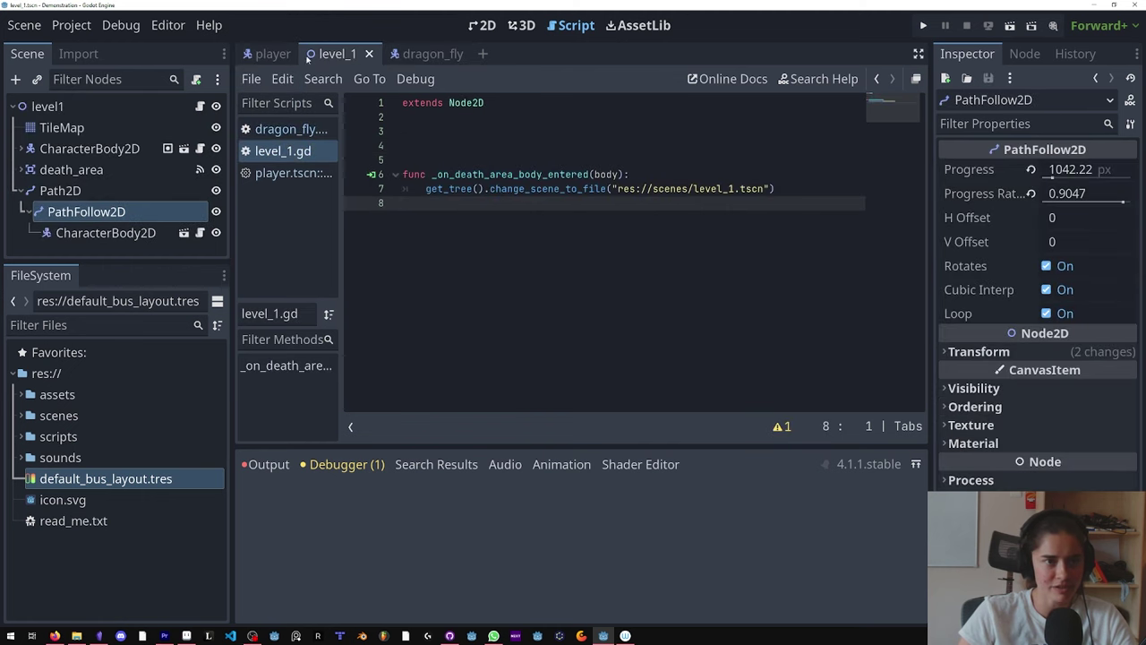
pyautogui.click(88, 107)
pyautogui.click(98, 232)
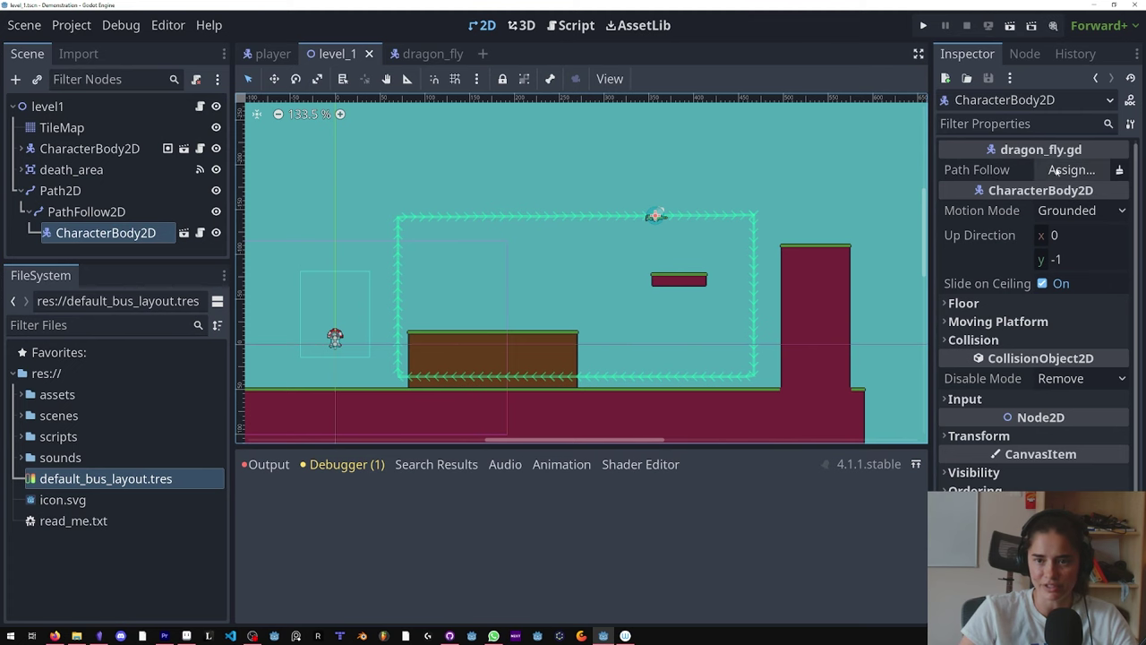
pyautogui.click(426, 54)
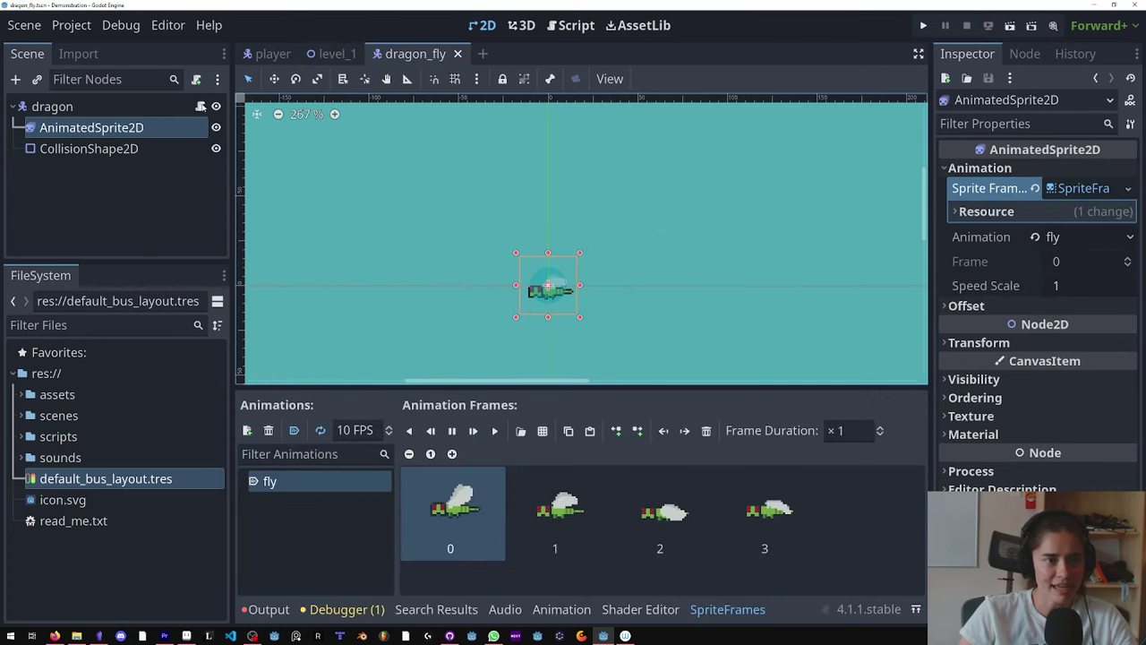
pyautogui.click(575, 25)
# Step: Give the path_follow export the type hint PathFollow2D
pyautogui.click(541, 145)
pyautogui.write(': P')
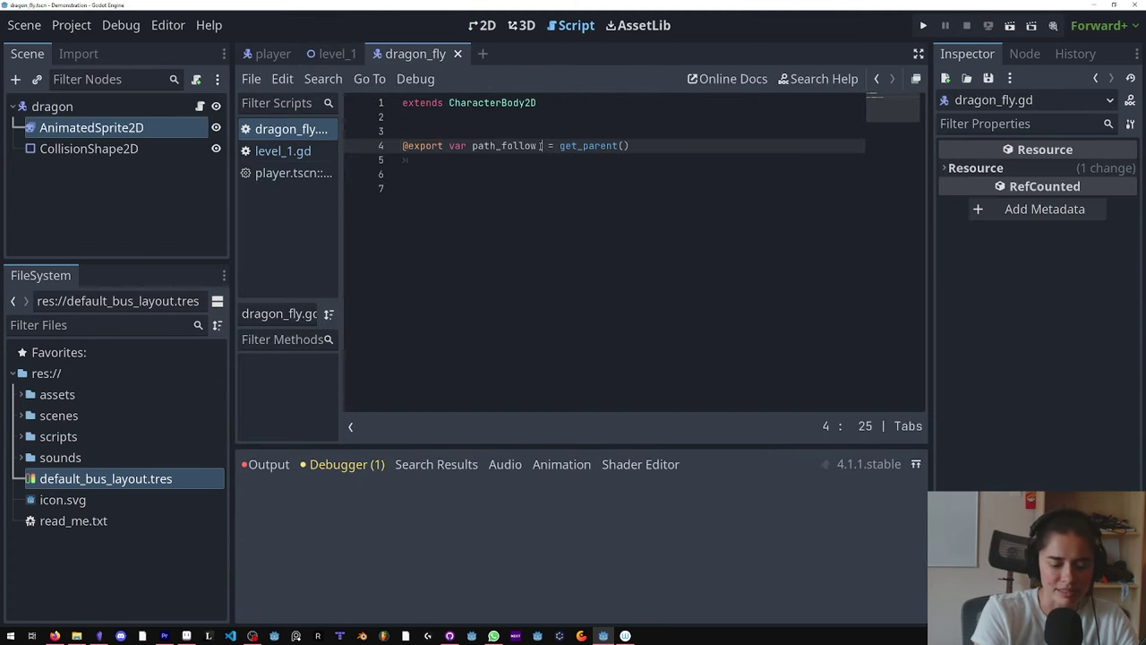
pyautogui.write('athFollow2D')
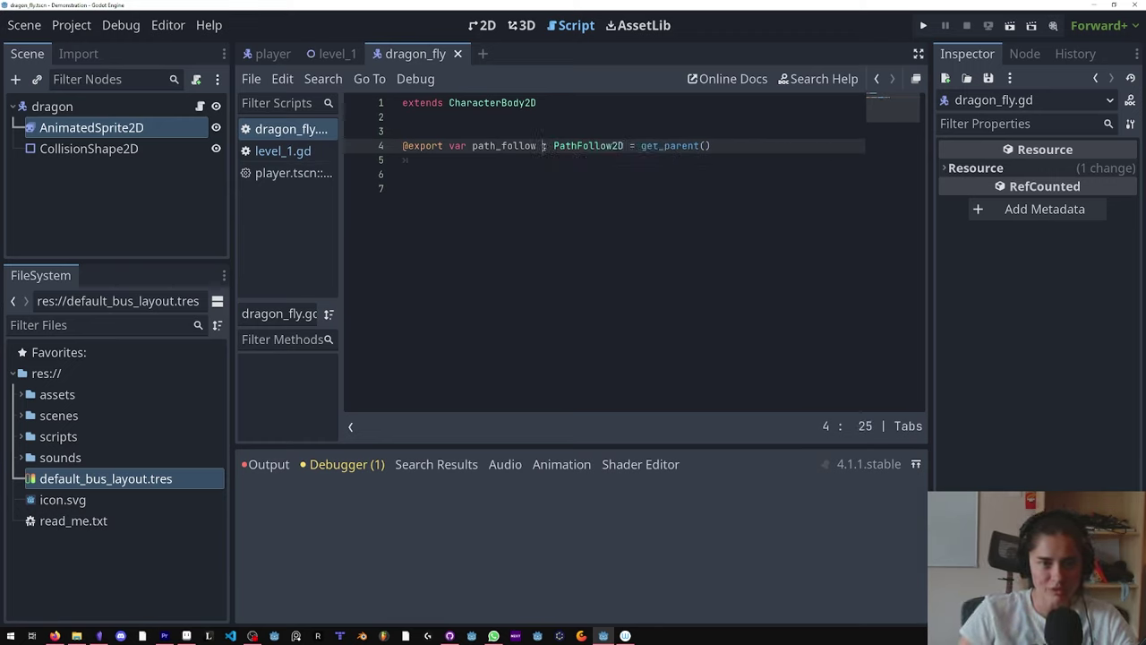
pyautogui.moveTo(553, 145); pyautogui.dragTo(624, 145)
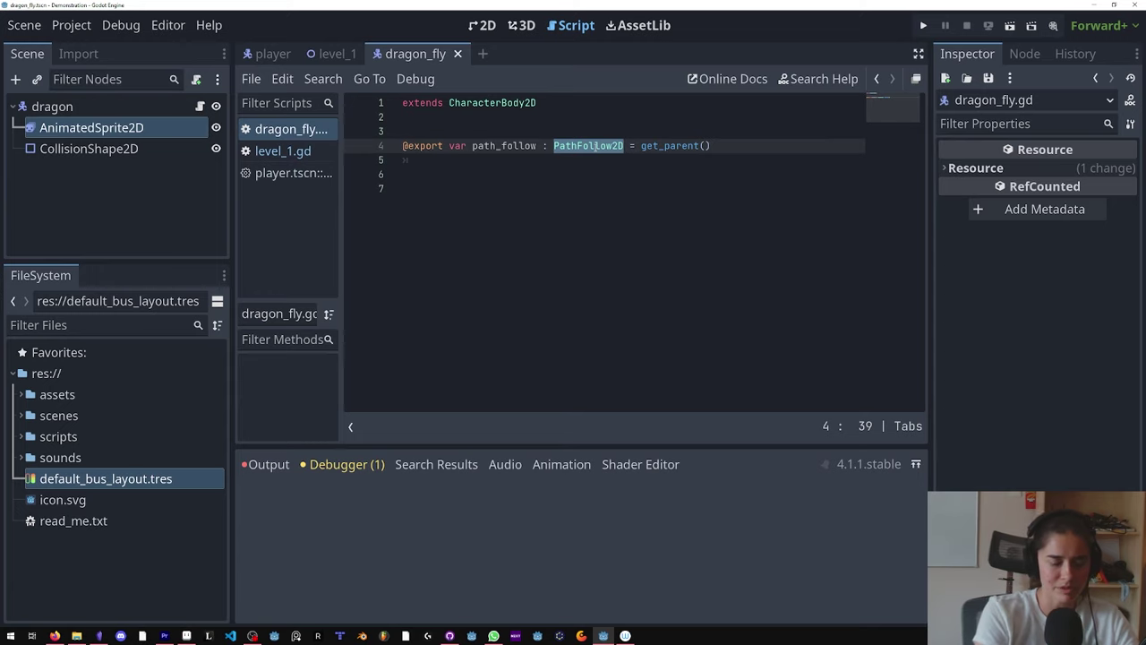
pyautogui.write('float')
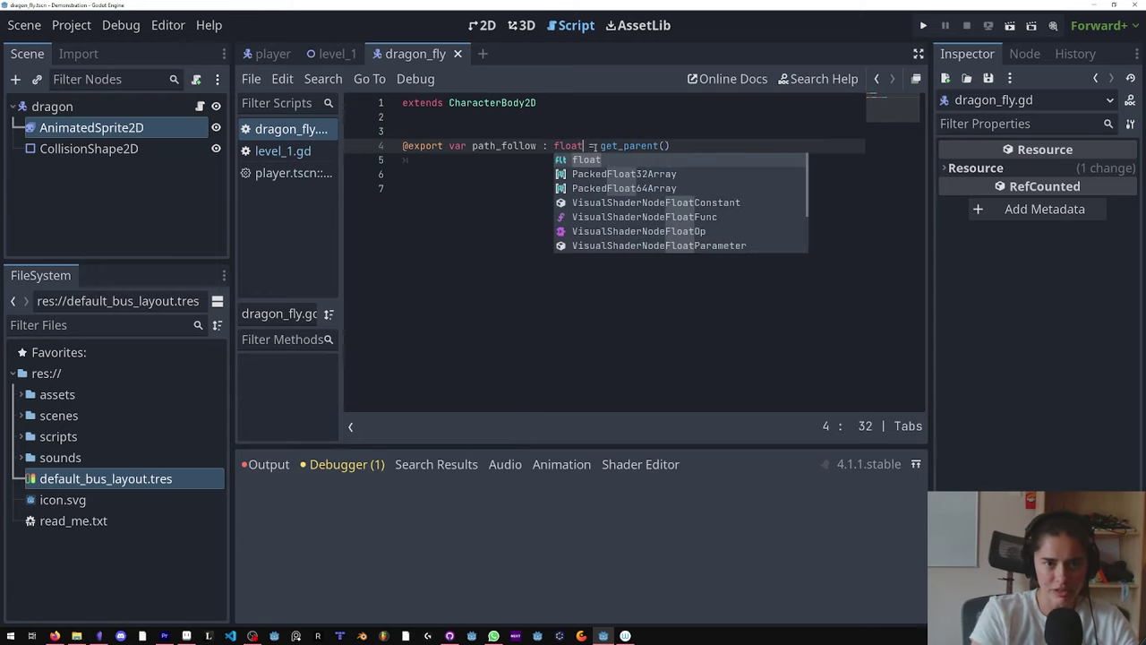
pyautogui.press('BackSpace')
pyautogui.press('BackSpace')
pyautogui.press('BackSpace')
pyautogui.press('BackSpace')
pyautogui.press('BackSpace')
pyautogui.write('st')
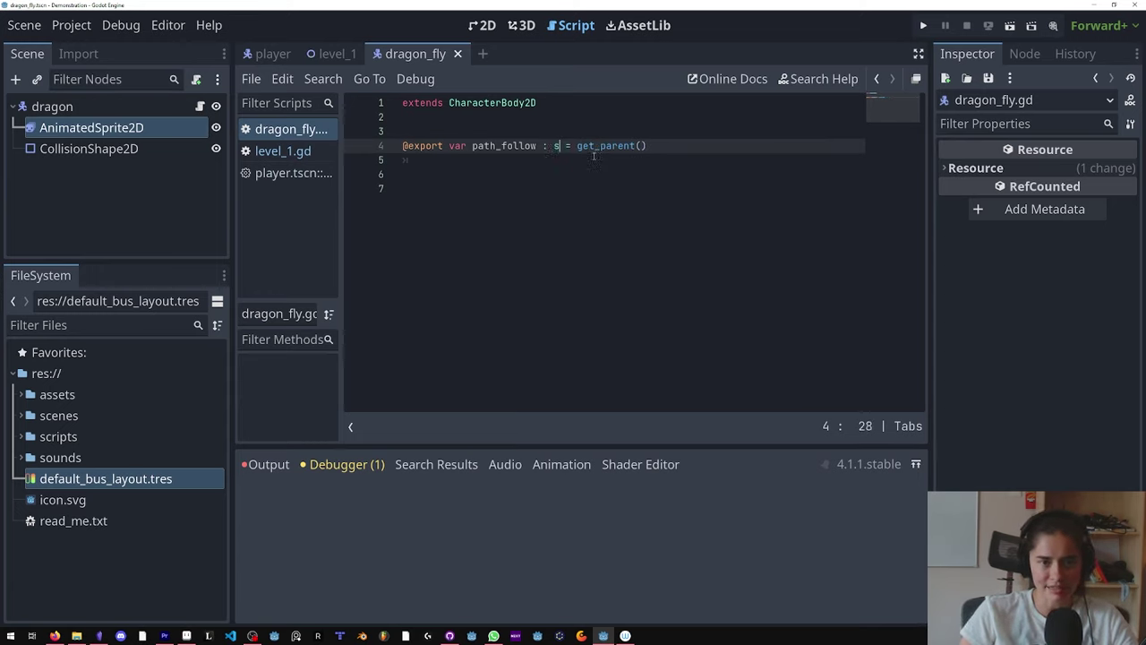
pyautogui.hotkey('ctrl', 'z')
pyautogui.hotkey('ctrl', 'z')
pyautogui.hotkey('ctrl', 'z')
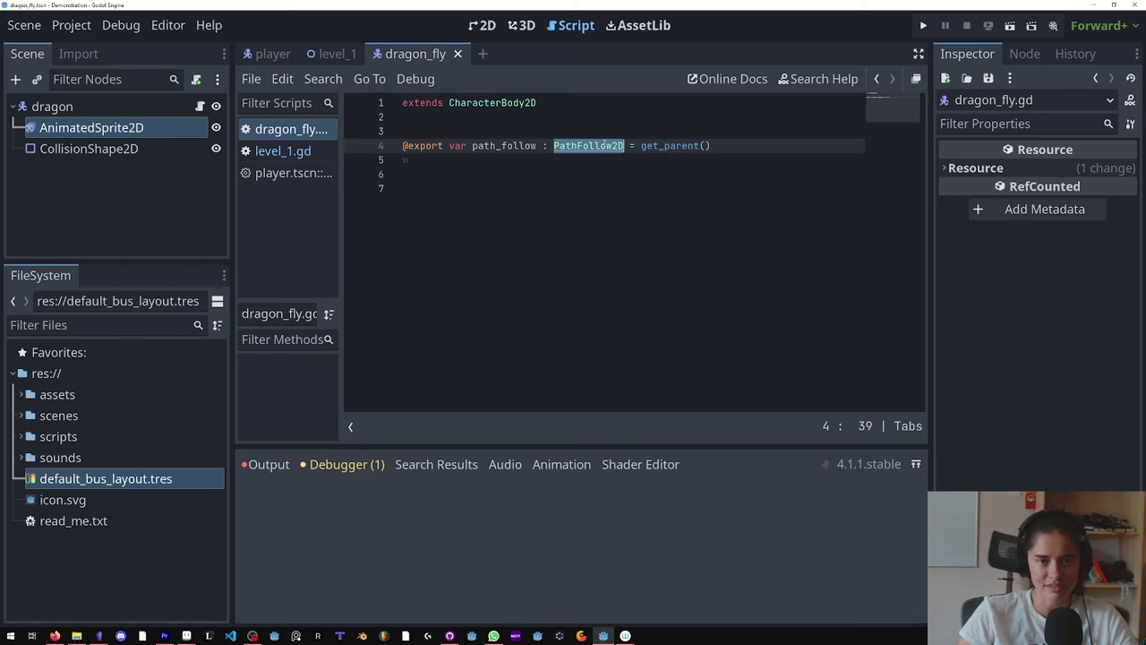
# Step: In level_1, open Path Follow's node picker and pick PathFollow2D
pyautogui.click(326, 54)
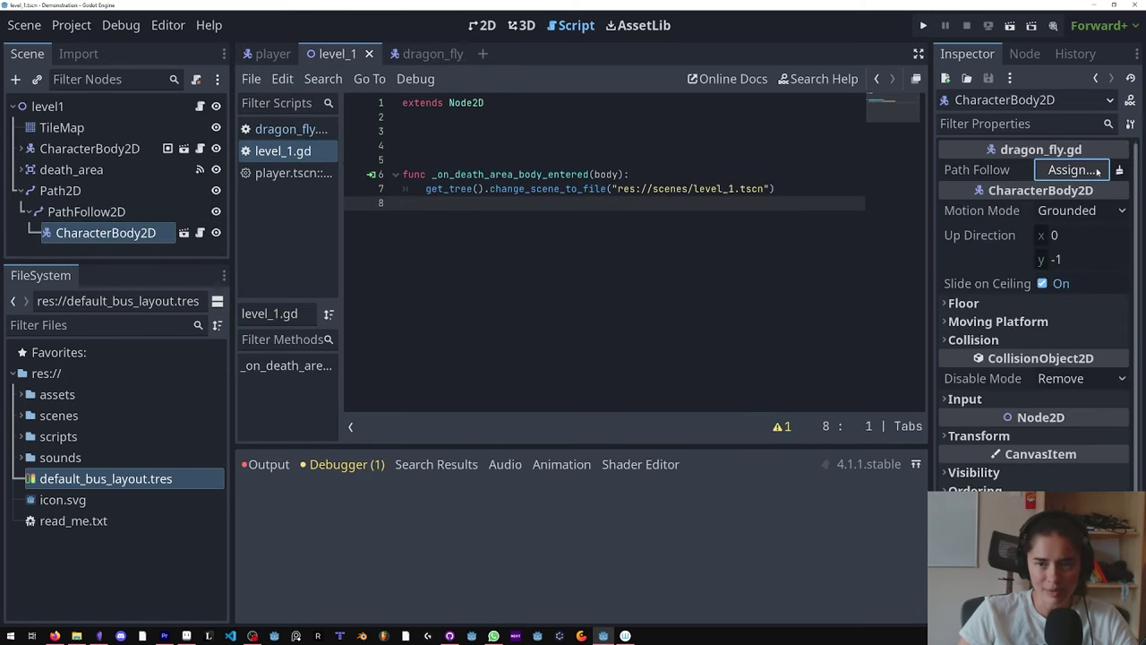
pyautogui.click(1071, 170)
pyautogui.click(538, 275)
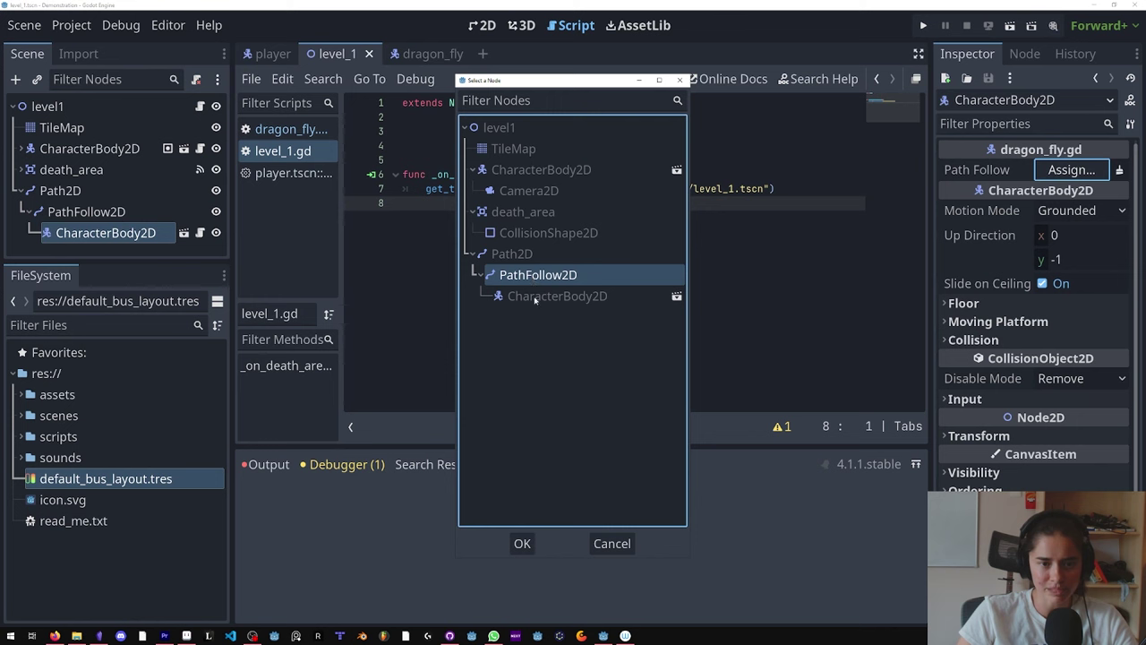
# Step: Confirm PathFollow2D as Path Follow, save, and paste the movement code into dragon_fly.gd
pyautogui.doubleClick(542, 277)
pyautogui.hotkey('ctrl', 's')
pyautogui.click(421, 54)
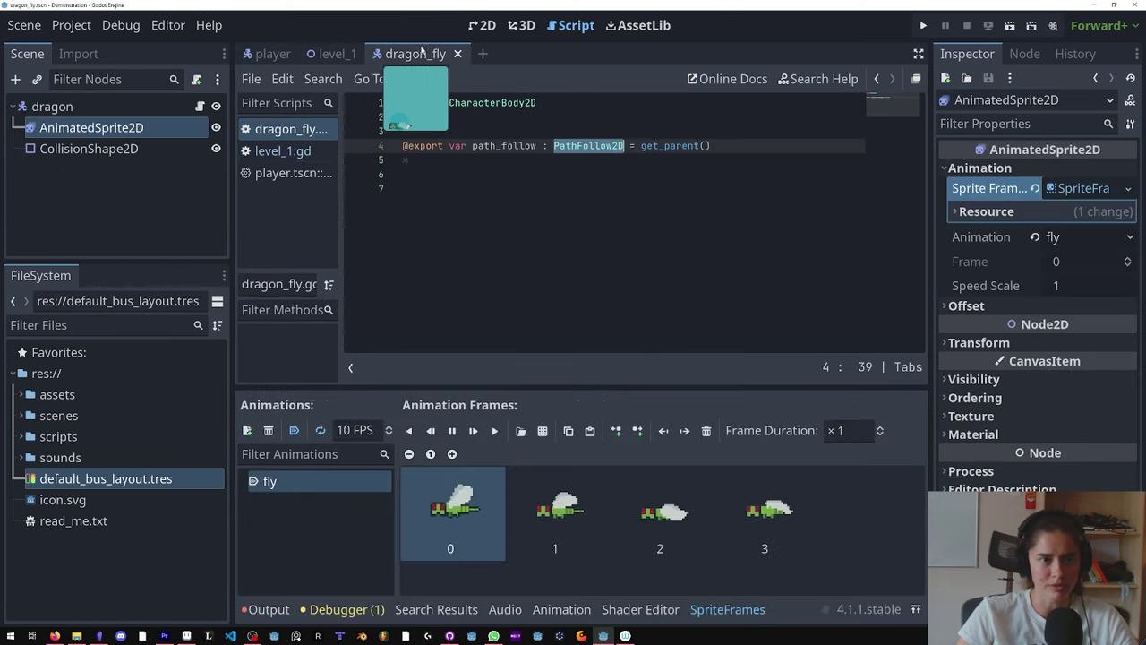
pyautogui.click(427, 164)
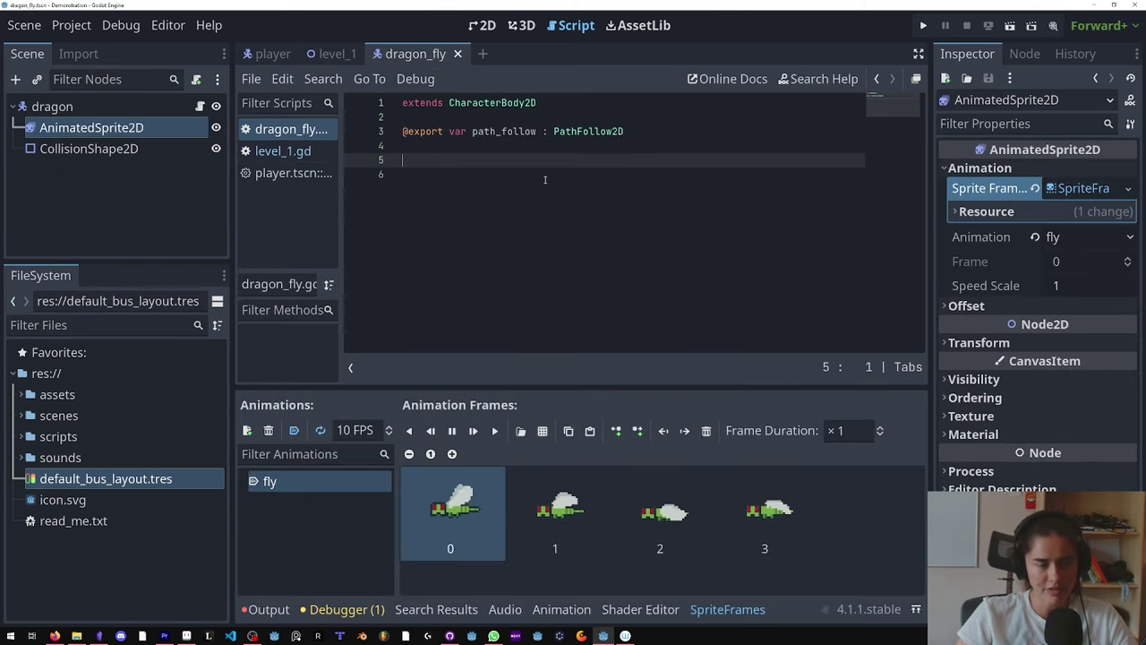
pyautogui.write('@export var speed : float  @onready var animated_sprite_2d = $AnimatedSprite2D  var past_x = null  func _physics_process(delta): \tif past_x != null: \t\tif global_position.x <= past_x: \t\t\tanimated_sprite_2d.flip_h = false \t\telse: \t\t\tanimated_sprite_2d.flip_h = true  \tpast_x = global_position.x  \tif path_follow: \t\tpath_follow.progress_ratio += speed * delta')
pyautogui.scroll(2, 566, 225)
pyautogui.scroll(-2, 566, 225)
# Step: Review the exported speed variable in the pasted code
pyautogui.doubleClick(493, 108)
pyautogui.scroll(2, 451, 179)
pyautogui.moveTo(449, 161); pyautogui.dragTo(379, 161)
pyautogui.moveTo(450, 160); pyautogui.dragTo(384, 160)
pyautogui.moveTo(564, 161); pyautogui.dragTo(520, 160)
pyautogui.scroll(-2, 569, 249)
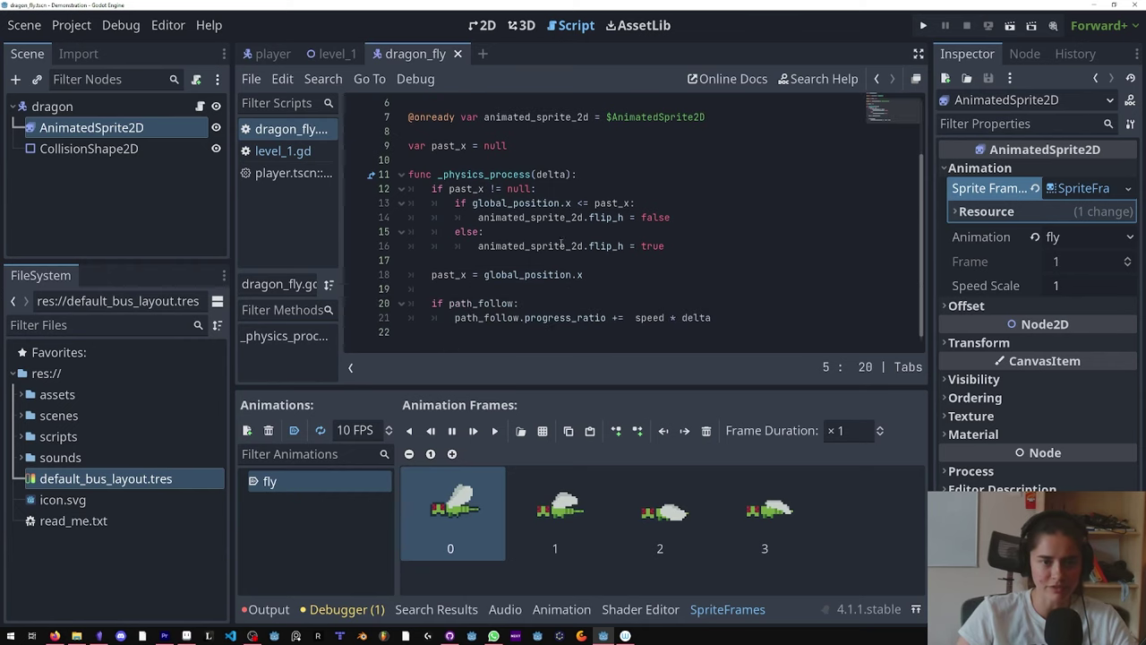
# Step: Comment out the sprite-flip block and the past_x declaration
pyautogui.moveTo(613, 276); pyautogui.dragTo(362, 192)
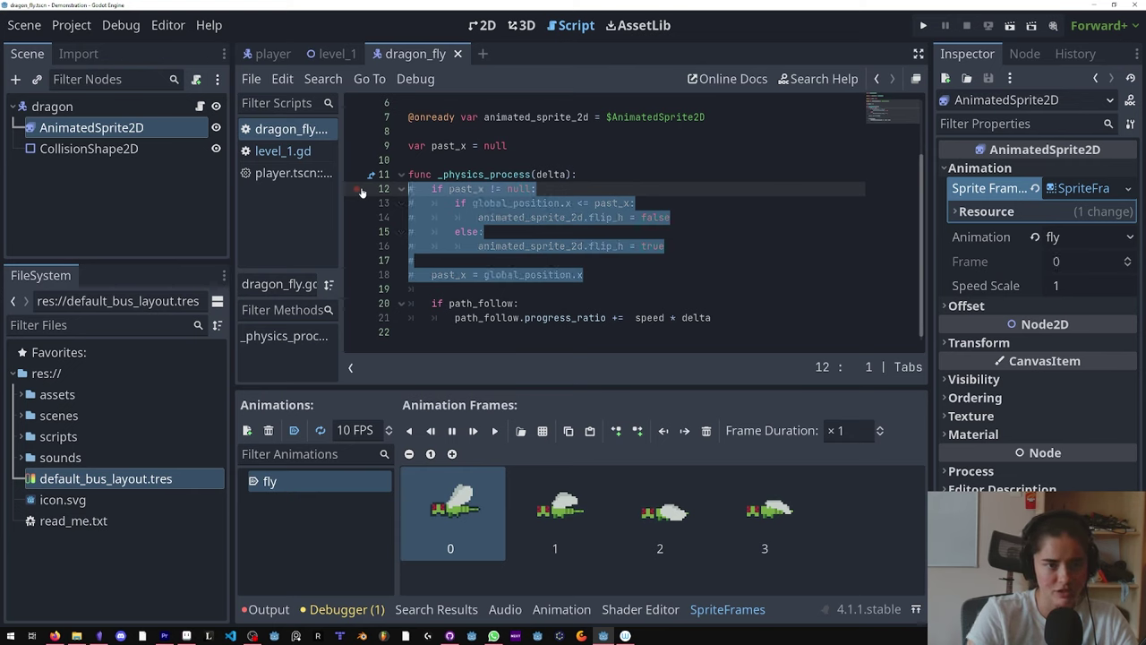
pyautogui.hotkey('ctrl', 'k')
pyautogui.moveTo(363, 161); pyautogui.dragTo(363, 149)
pyautogui.hotkey('ctrl', 'k')
pyautogui.scroll(2, 501, 197)
# Step: Review the animated_sprite_2d reference, the path_follow check, and the progress_ratio line
pyautogui.click(528, 188)
pyautogui.doubleClick(528, 189)
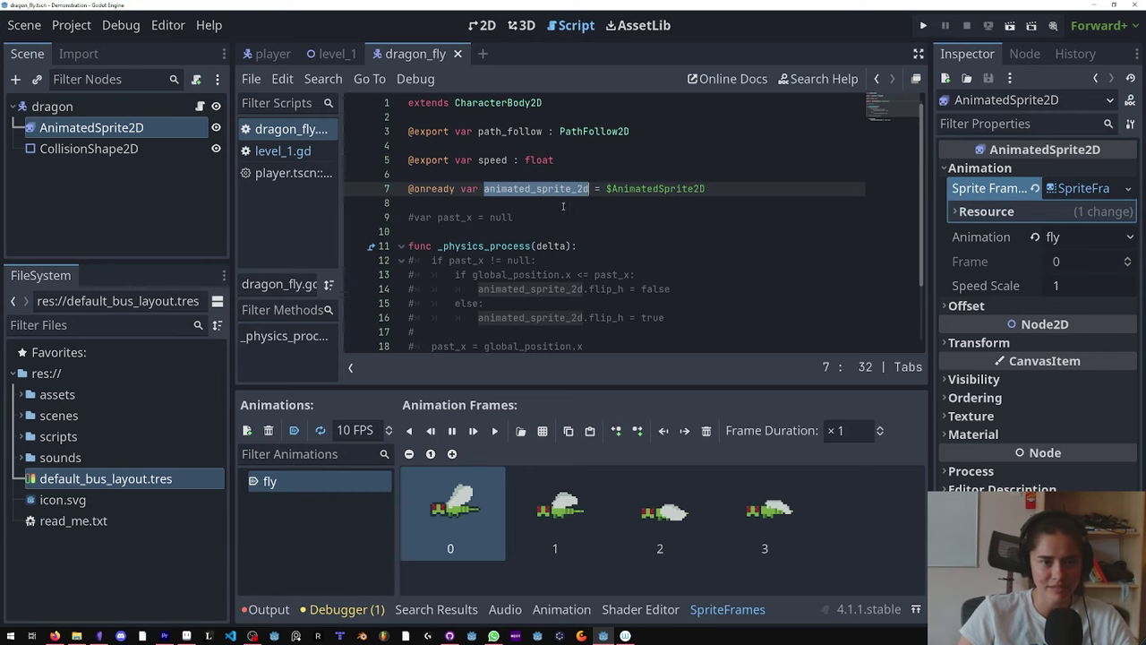
pyautogui.scroll(-2, 563, 207)
pyautogui.click(532, 308)
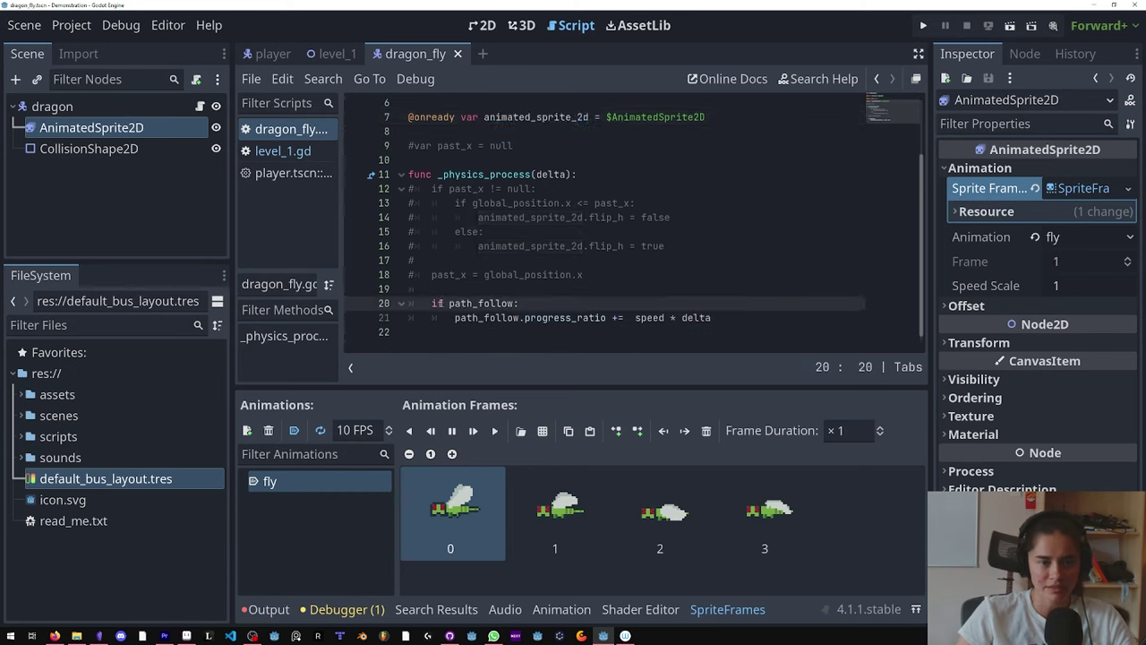
pyautogui.hotkey('ctrl', 'k')
pyautogui.doubleClick(480, 304)
pyautogui.scroll(2, 498, 317)
pyautogui.scroll(-2, 489, 275)
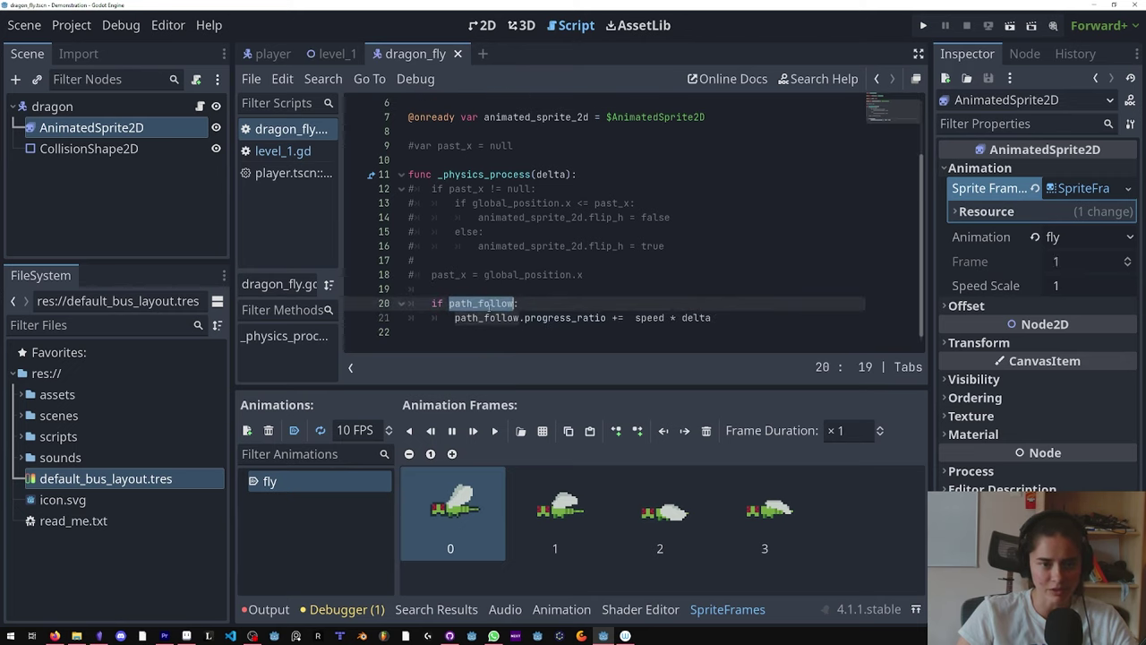
pyautogui.moveTo(455, 318); pyautogui.dragTo(534, 325)
pyautogui.moveTo(606, 318); pyautogui.dragTo(519, 318)
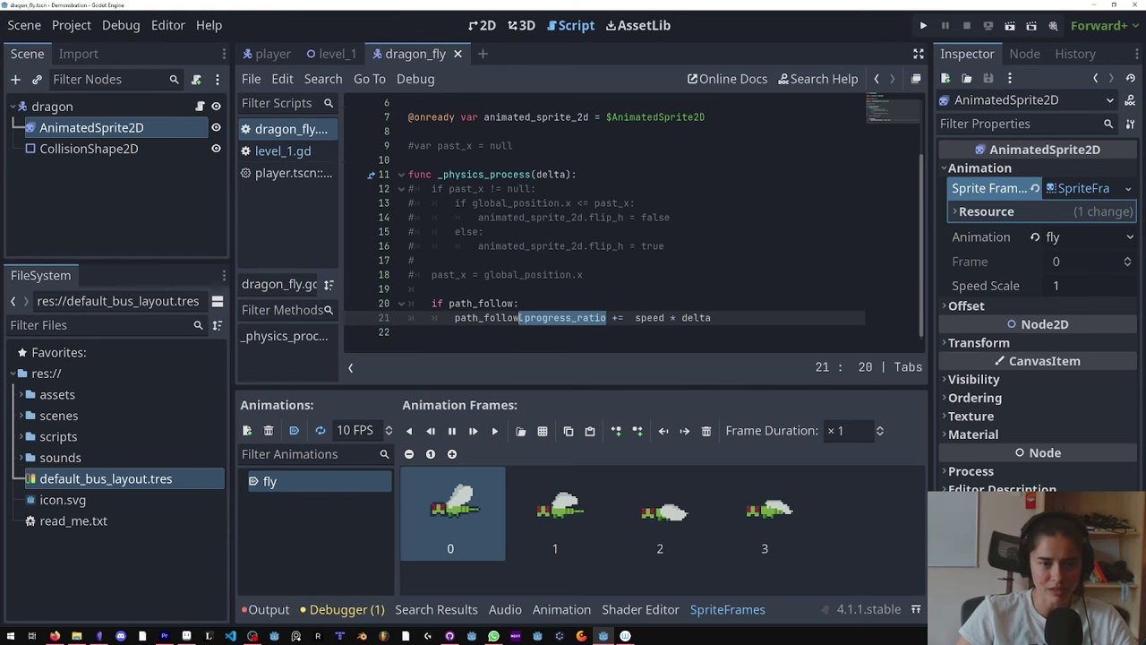
# Step: Review PathFollow2D's progress and the speed * delta term in the dragonfly script
pyautogui.click(331, 54)
pyautogui.click(86, 211)
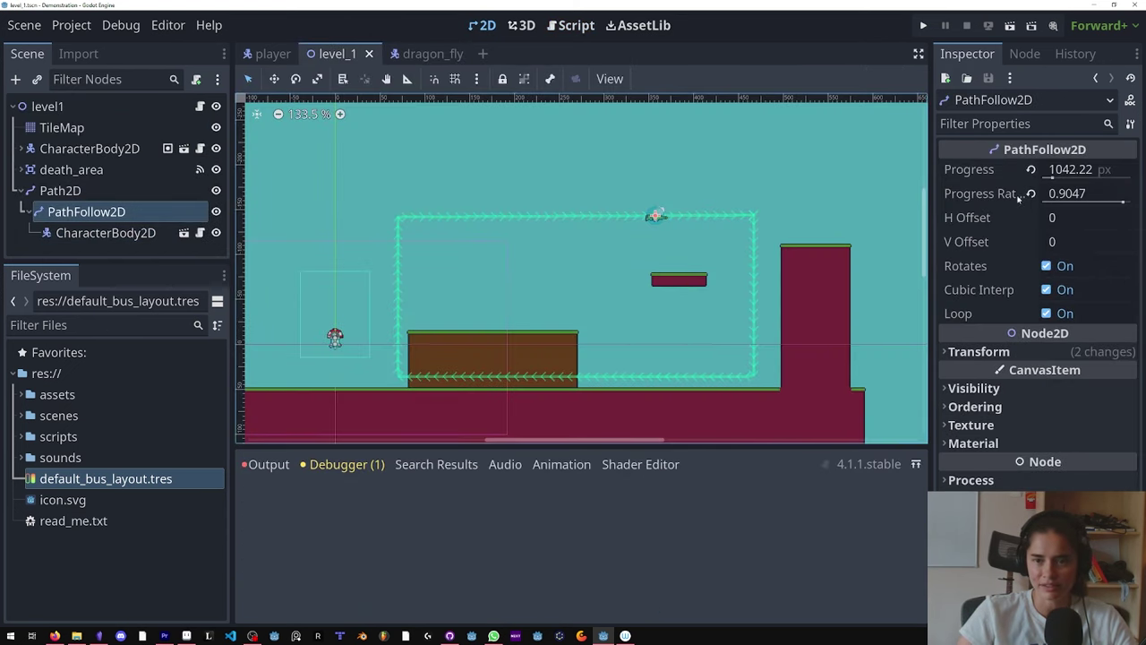
pyautogui.click(420, 54)
pyautogui.click(197, 107)
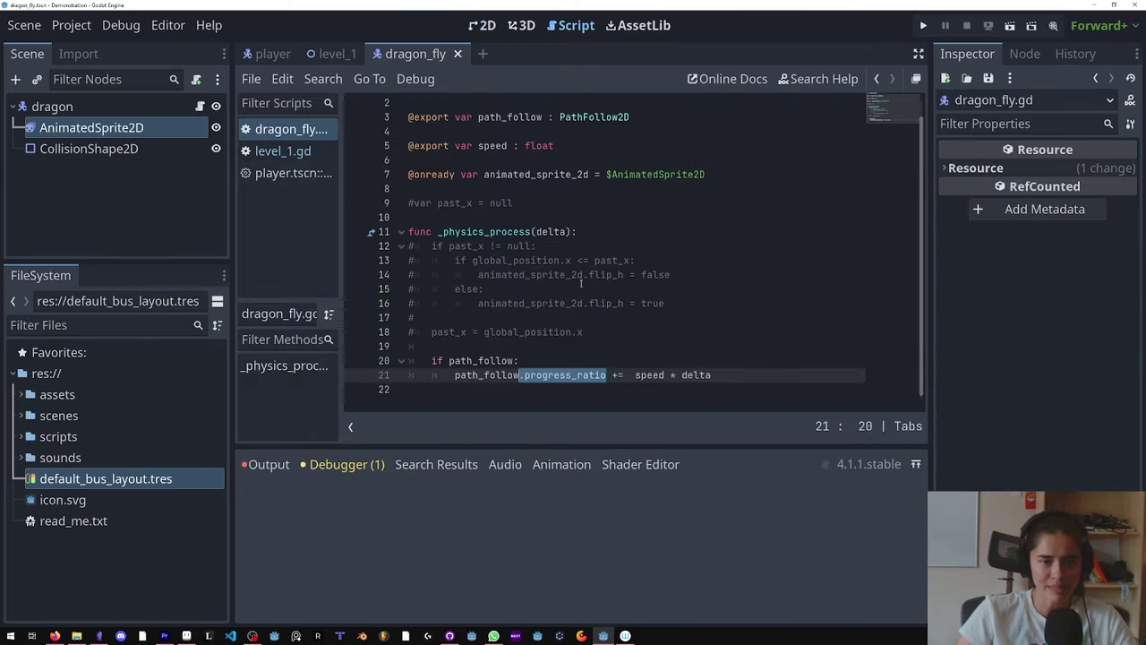
pyautogui.click(592, 374)
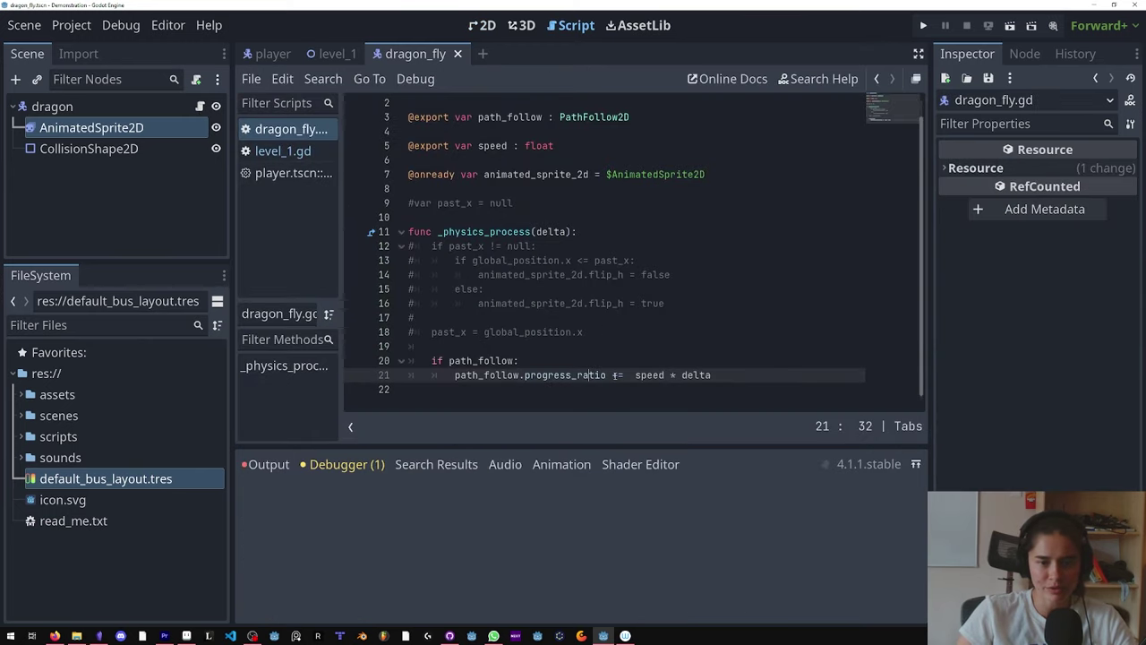
pyautogui.doubleClick(648, 375)
pyautogui.click(676, 375)
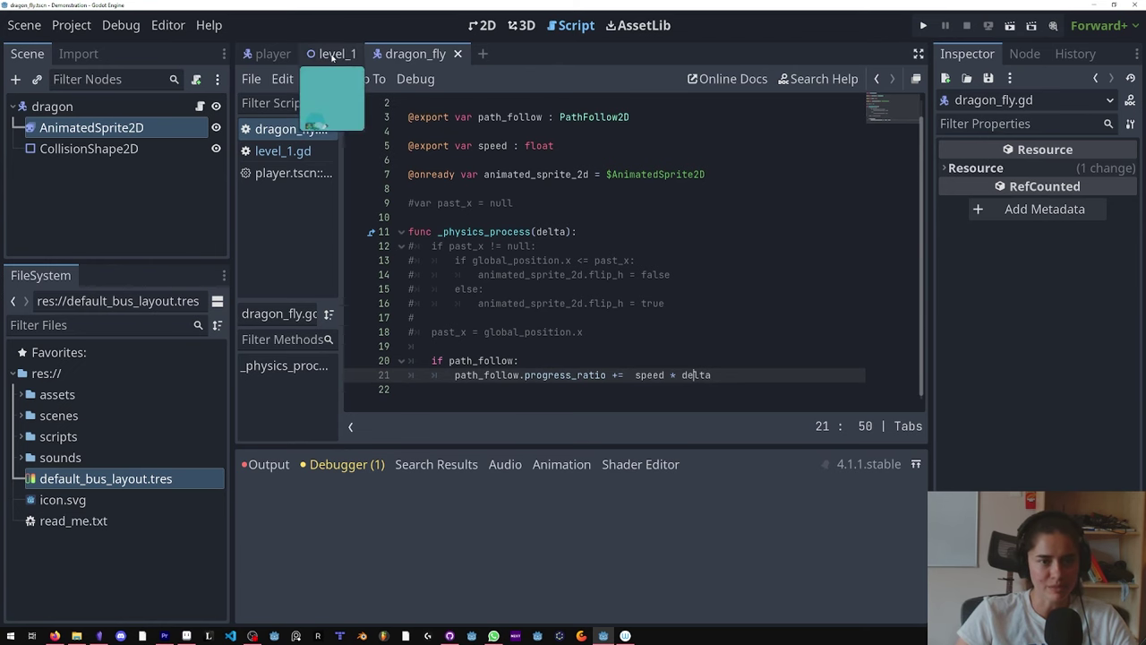
# Step: Assign the level dragonfly's Path Follow to PathFollow2D, set Speed to 1, and run the scene
pyautogui.click(333, 54)
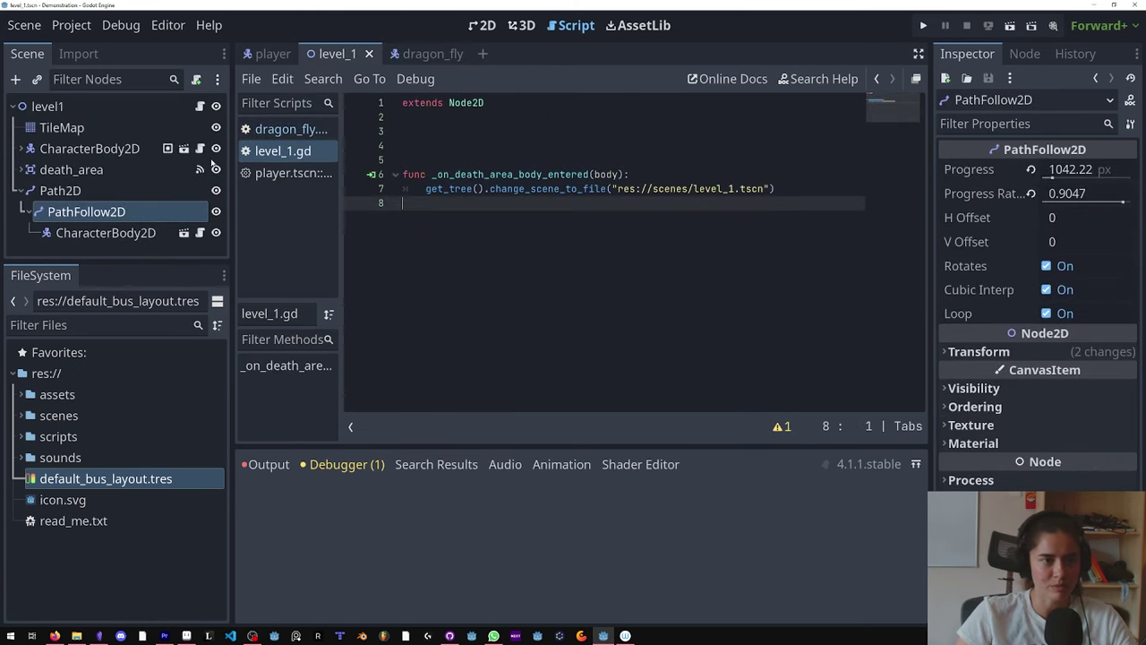
pyautogui.click(115, 232)
pyautogui.click(1074, 171)
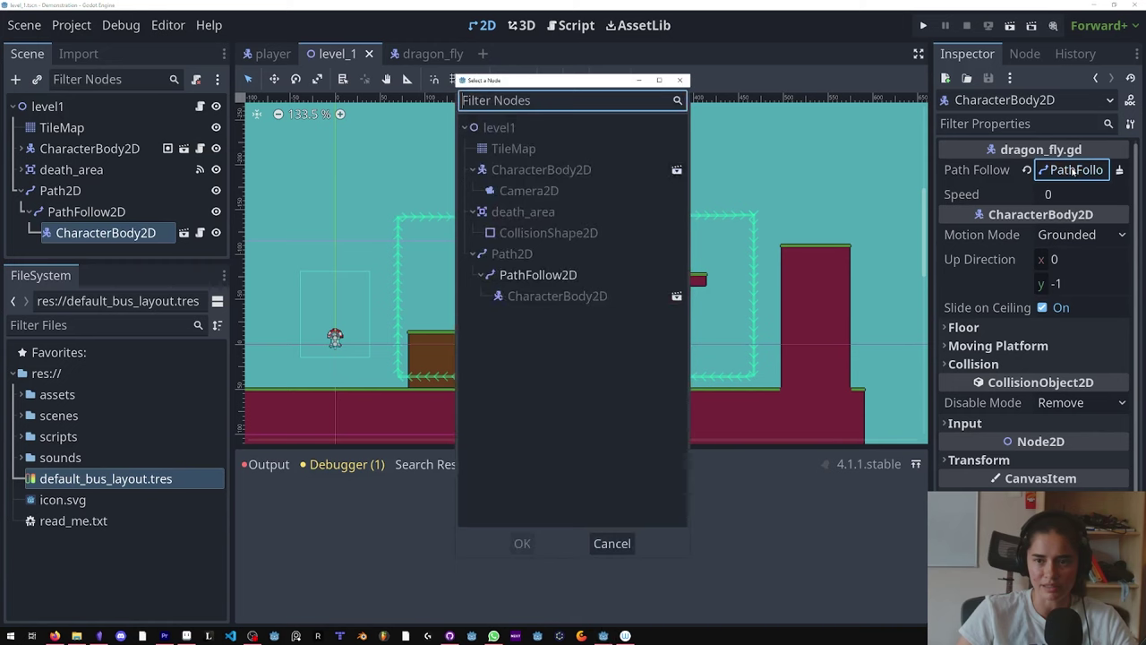
pyautogui.click(562, 274)
pyautogui.click(679, 80)
pyautogui.press('Tab')
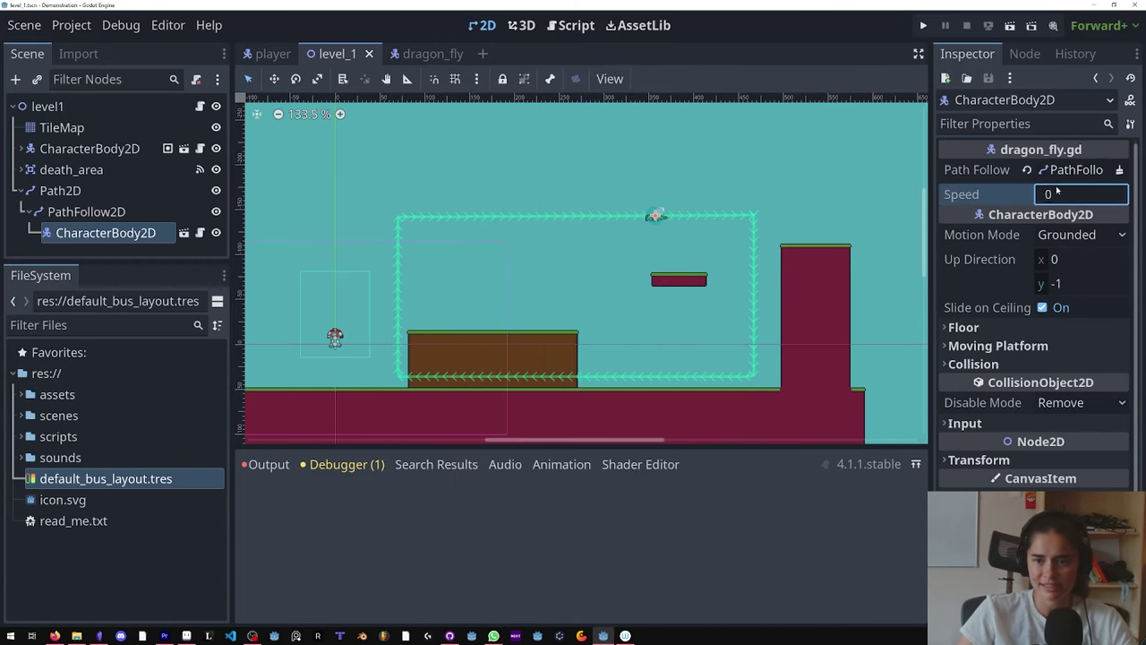
pyautogui.write('1')
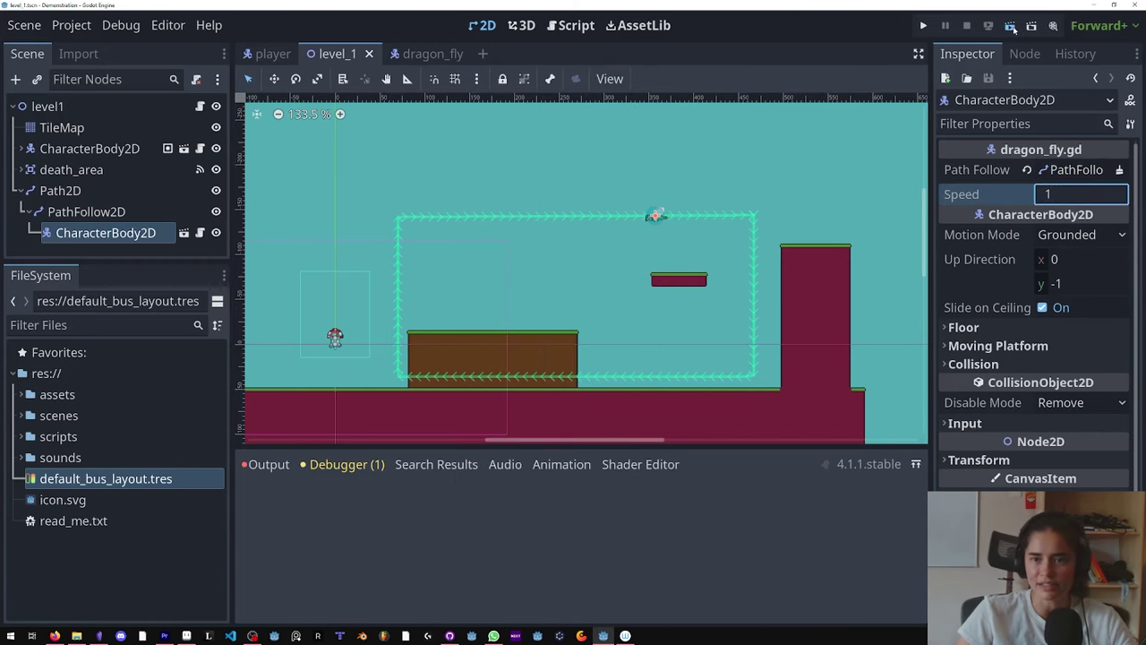
pyautogui.click(1010, 26)
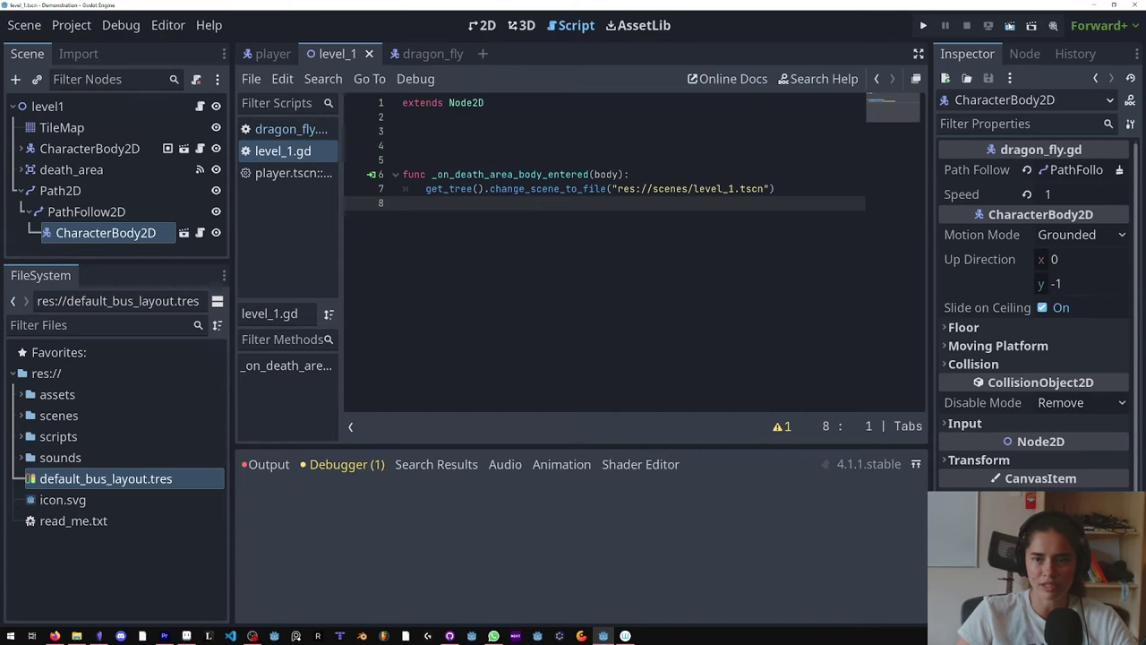
pyautogui.press('F6')
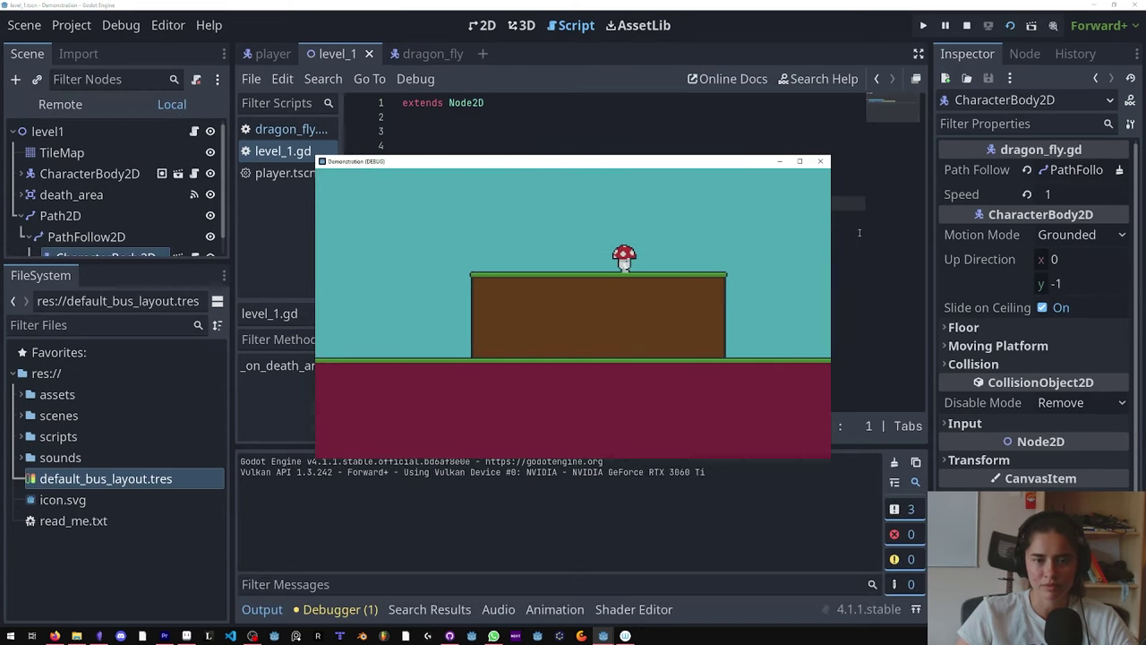
# Step: Walk the player right in the running game, maximize it, then close it
pyautogui.press('Right')
pyautogui.click(801, 162)
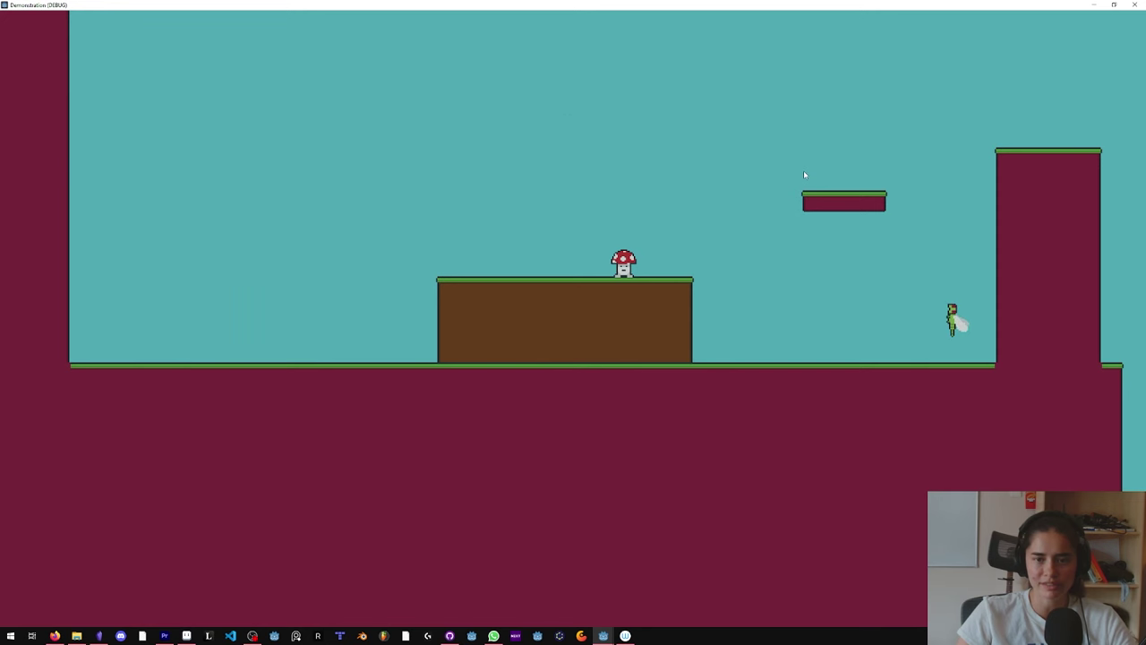
pyautogui.click(1135, 5)
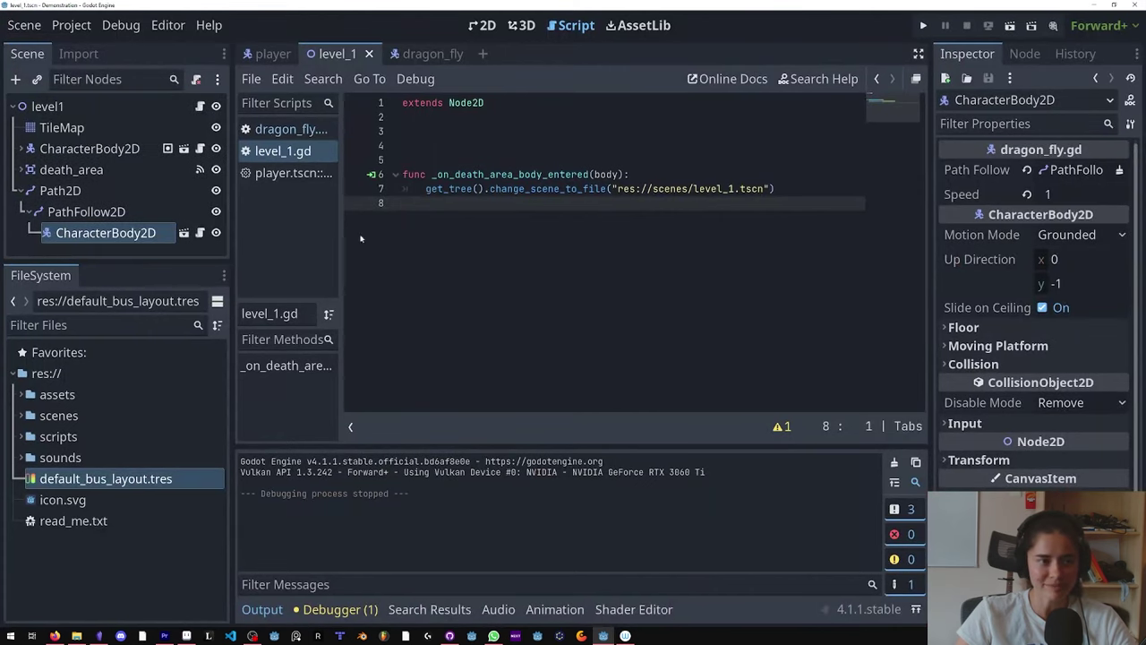
# Step: Set the dragonfly's Speed to 0.1 and rerun the game full screen
pyautogui.click(1068, 193)
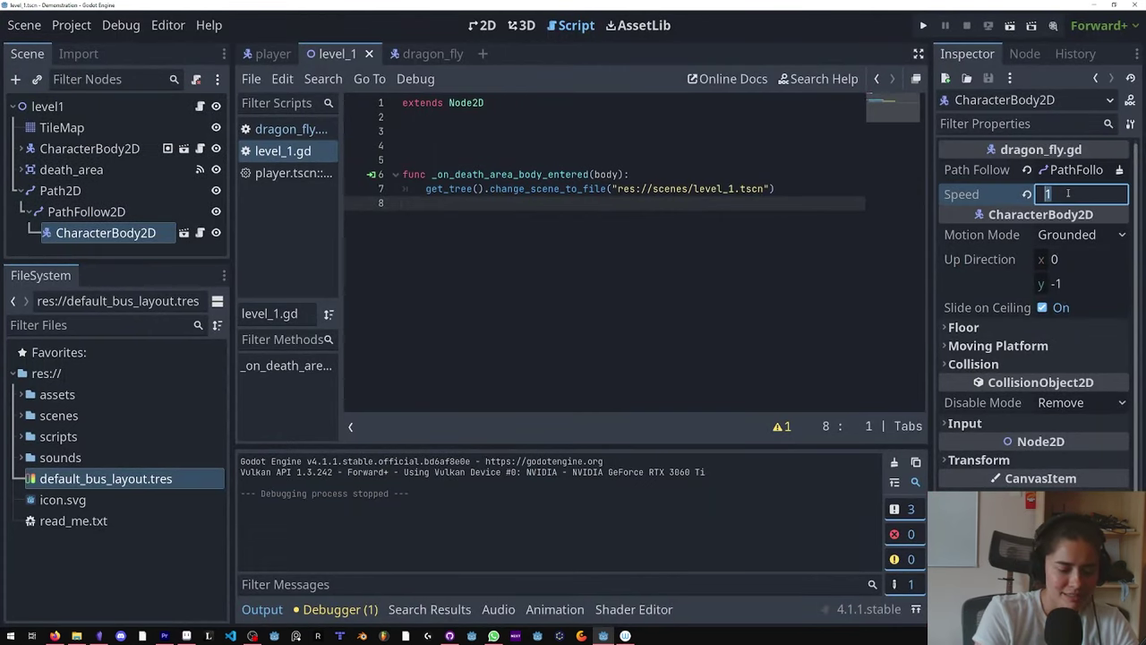
pyautogui.write('.1')
pyautogui.press('Return')
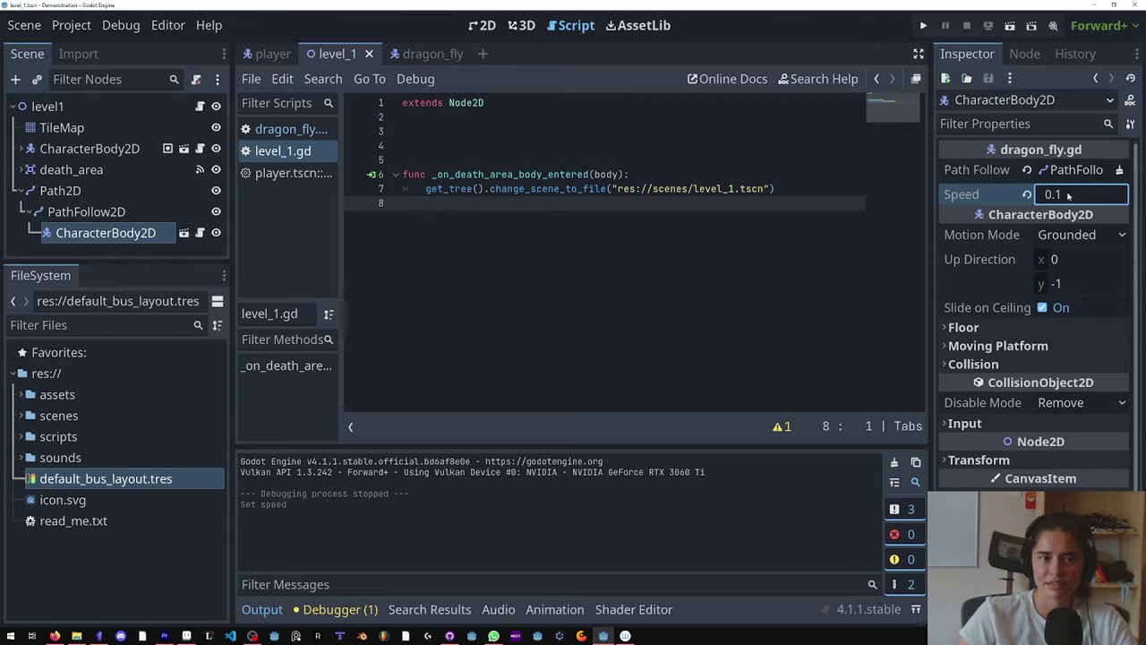
pyautogui.press('F5')
pyautogui.doubleClick(800, 160)
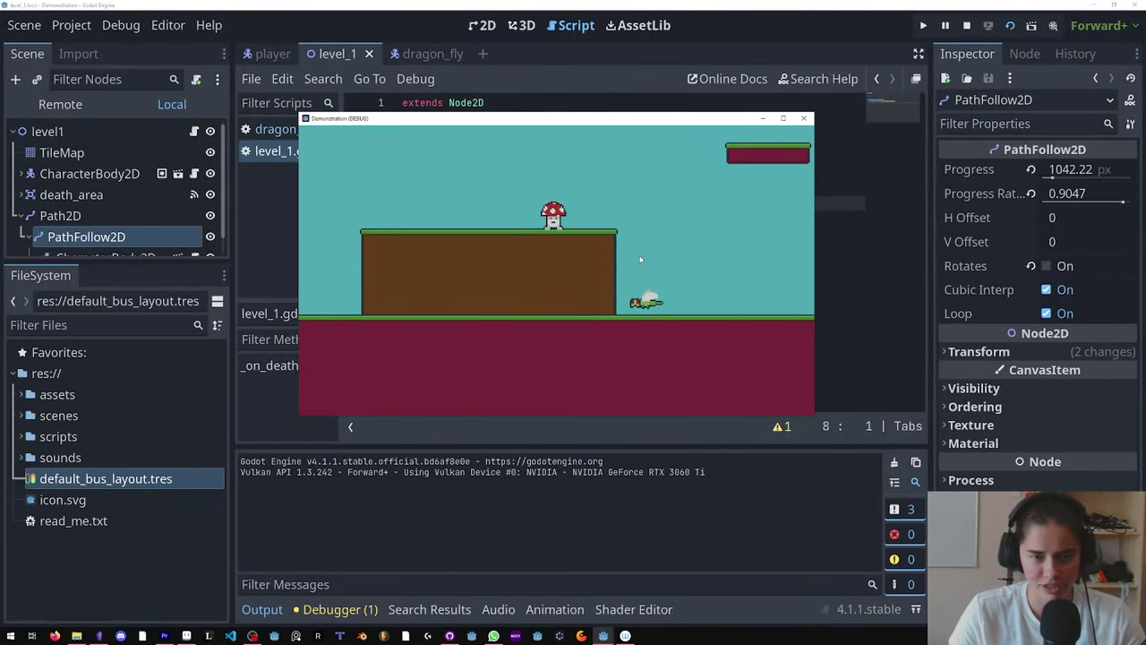
# Step: Jump and move the mushroom left and right while the dragonfly circles
pyautogui.press('space')
pyautogui.press('Left')
pyautogui.press('Right')
pyautogui.press('Left')
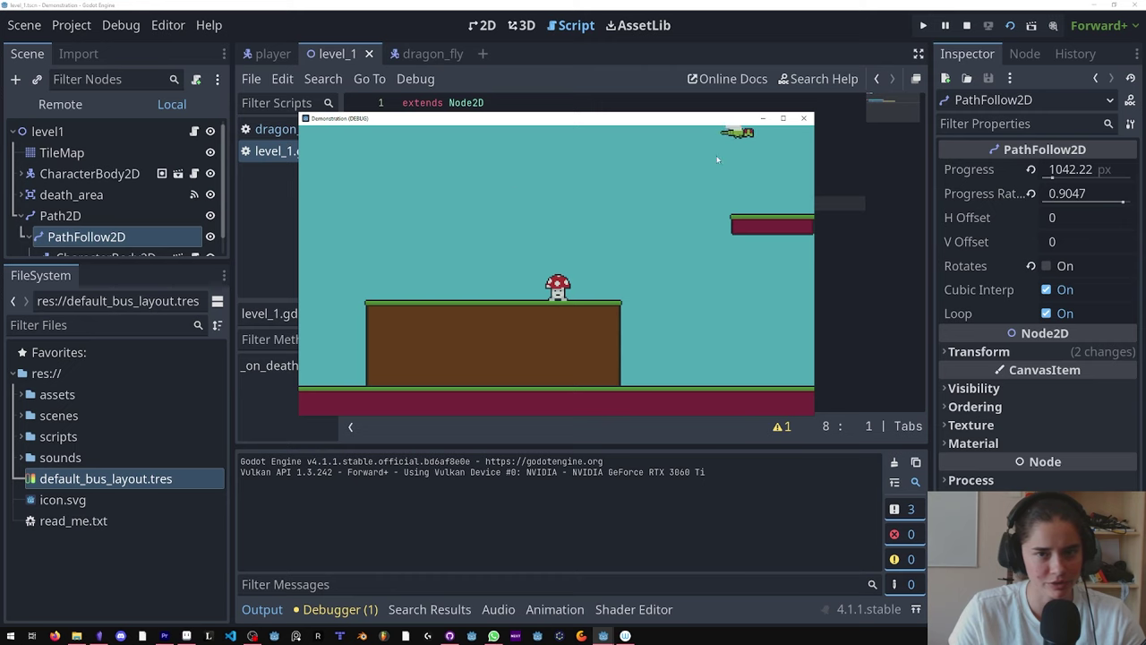
# Step: Inspect the live PathFollow2D under level1 > Path2D in the running game's Remote tree
pyautogui.click(87, 106)
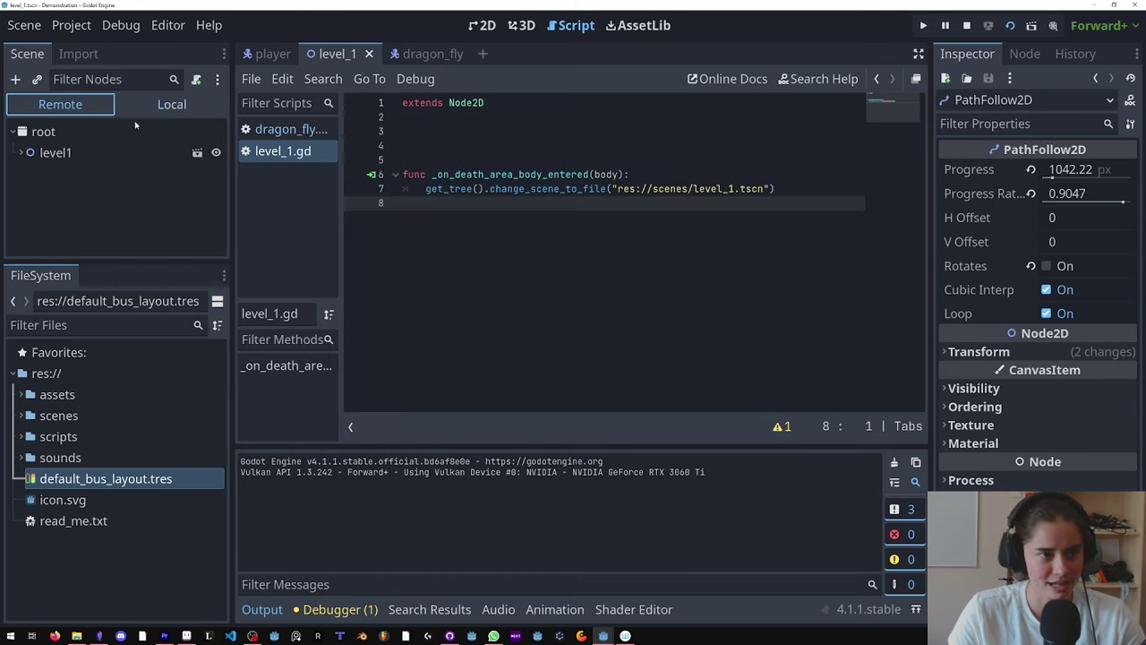
pyautogui.click(20, 152)
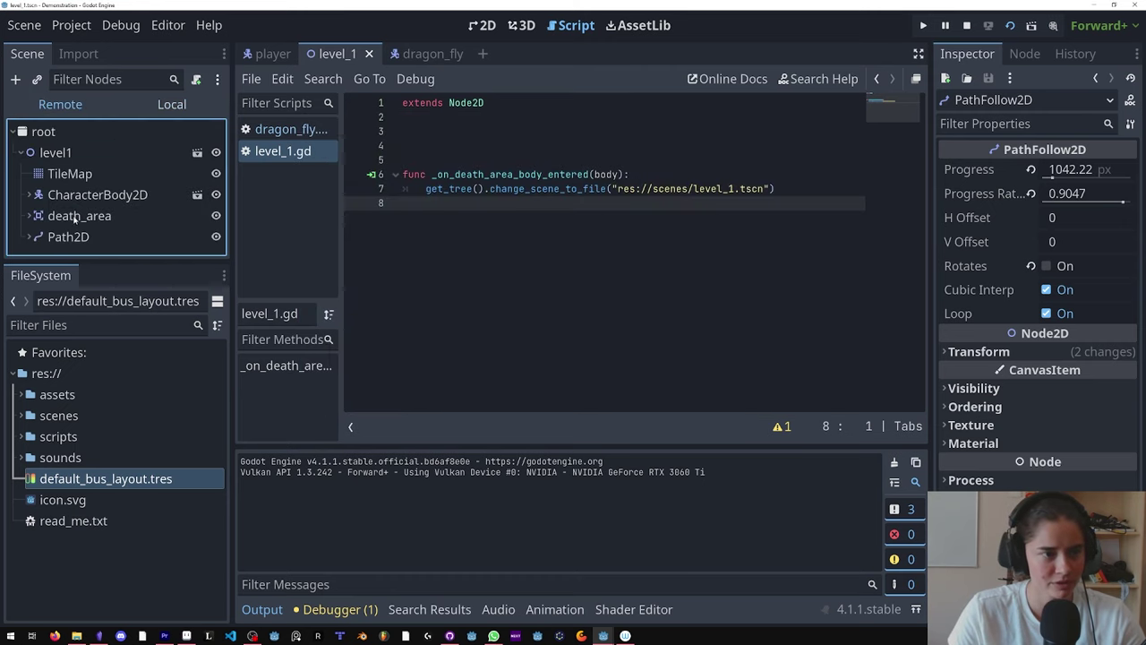
pyautogui.click(30, 236)
pyautogui.scroll(-1, 72, 224)
pyautogui.click(94, 242)
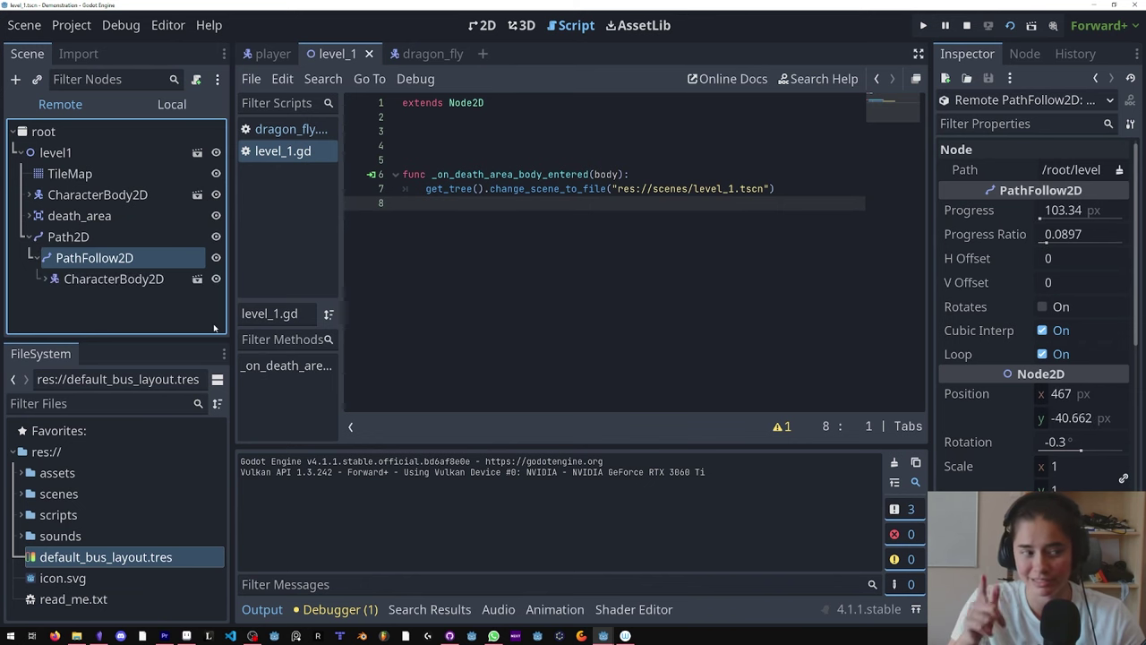
# Step: Turn off Rotates on PathFollow2D, save the level, and test-run the game
pyautogui.press('F8')
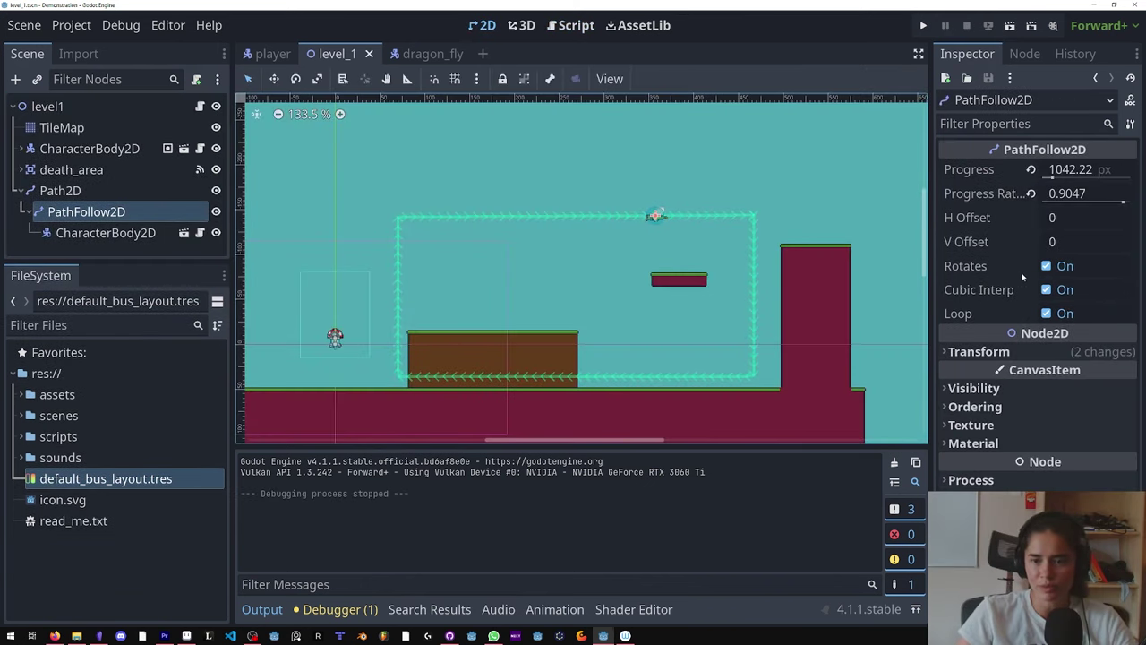
pyautogui.click(1046, 266)
pyautogui.hotkey('ctrl', 's')
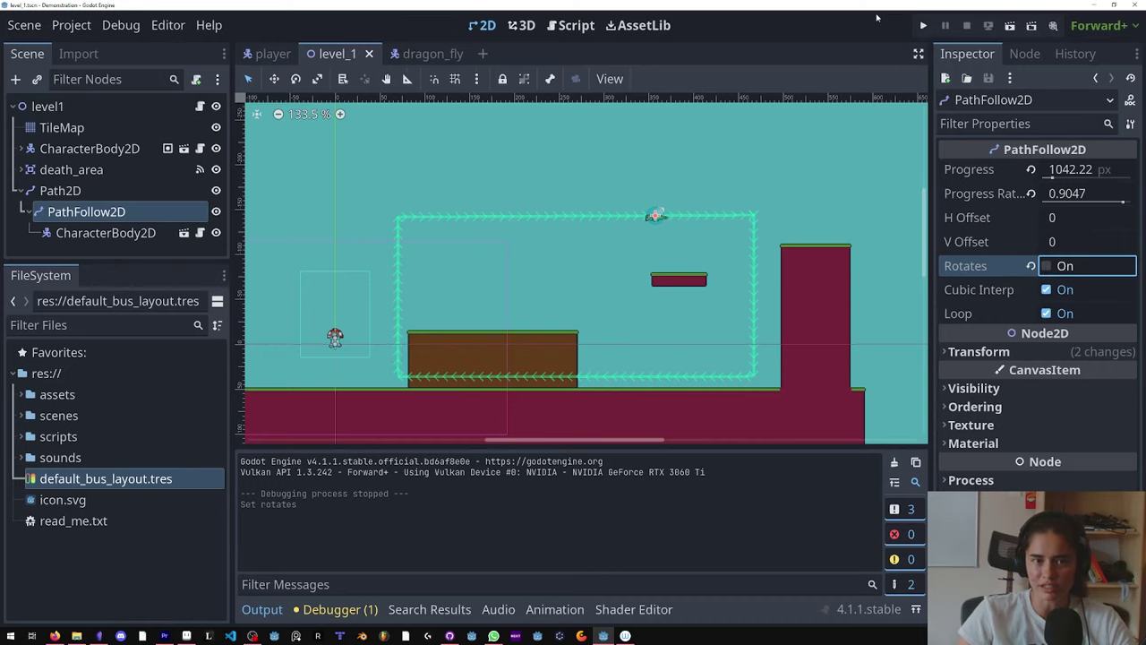
pyautogui.press('F5')
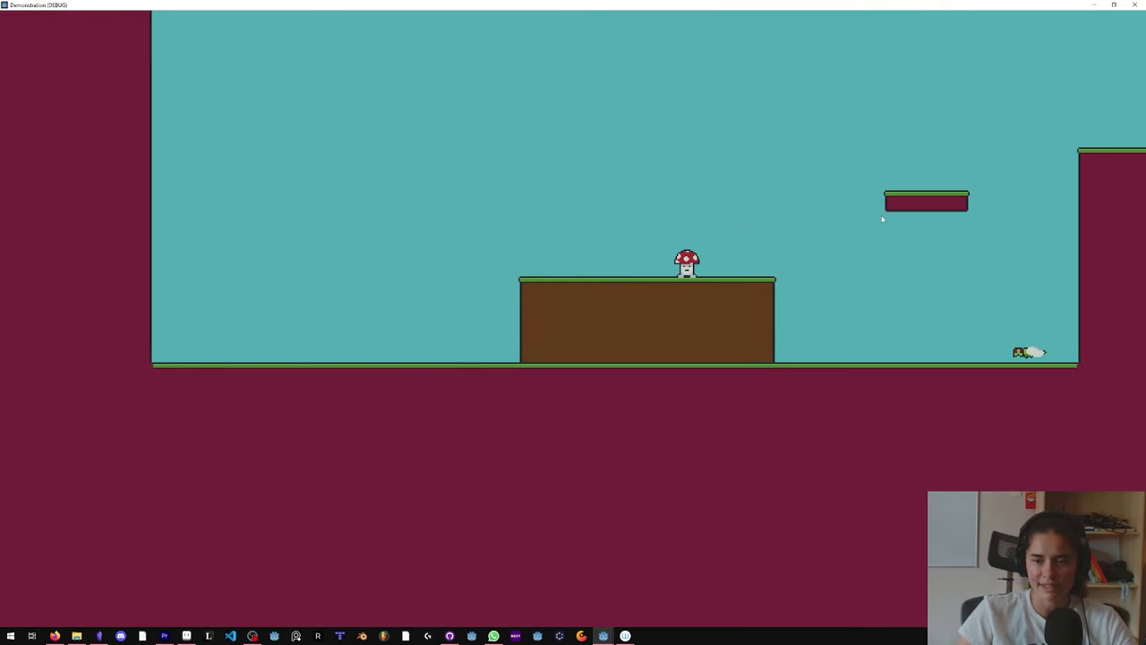
pyautogui.press('F8')
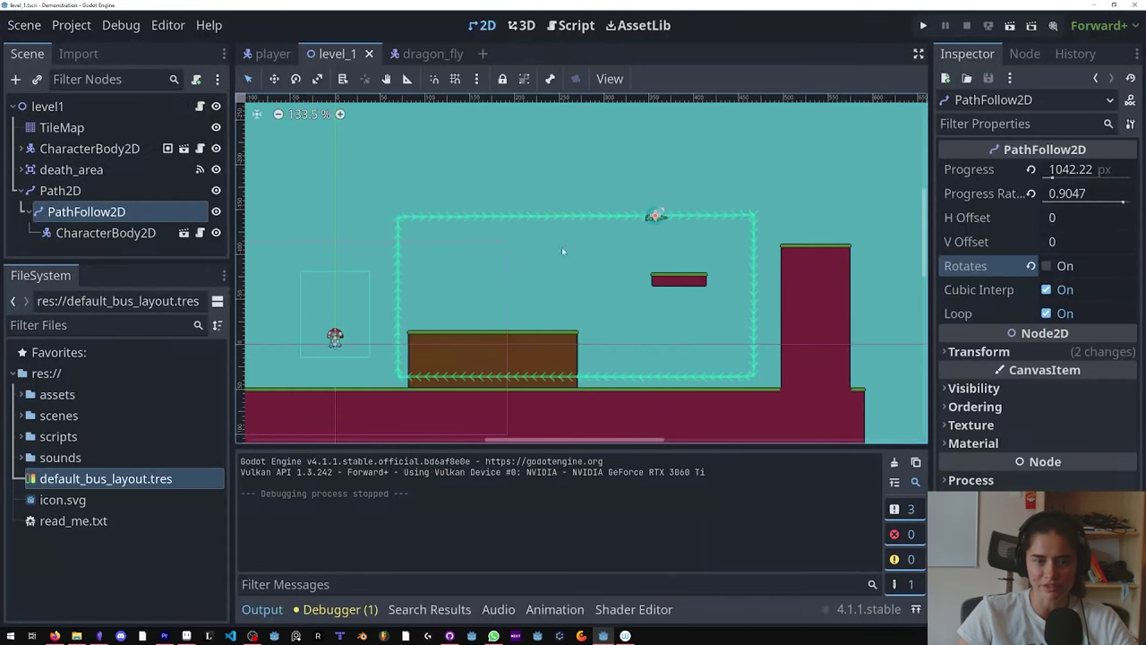
pyautogui.click(432, 54)
# Step: Uncomment the direction-flip block and the past_x declaration in dragon_fly.gd, then save
pyautogui.click(200, 105)
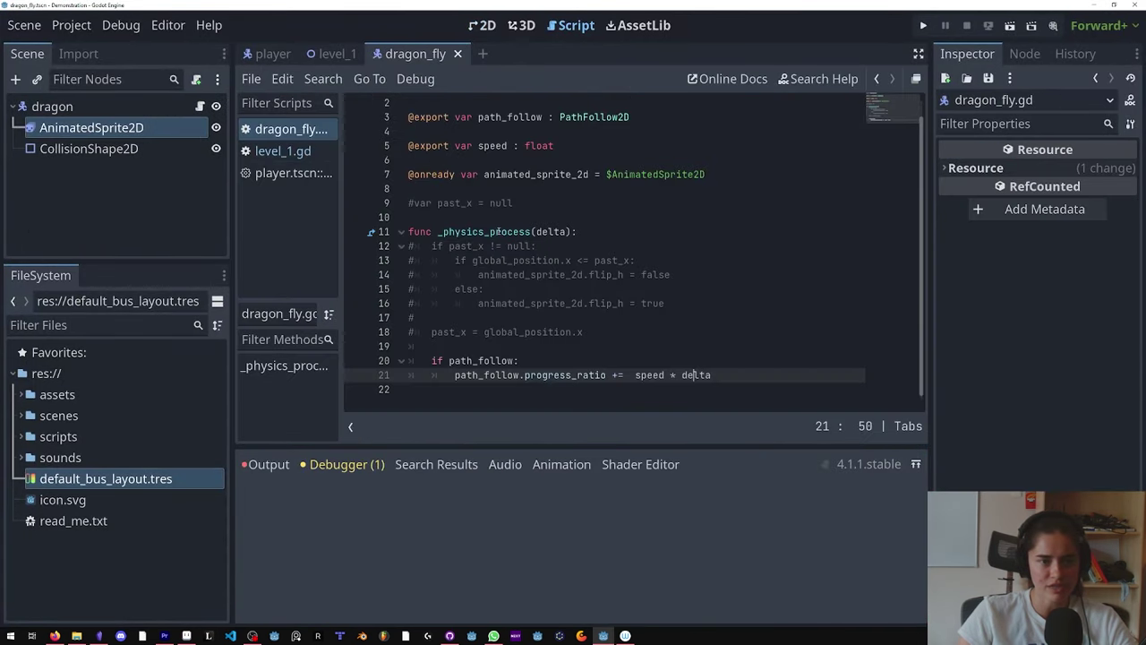
pyautogui.moveTo(615, 321); pyautogui.dragTo(367, 258)
pyautogui.moveTo(620, 334); pyautogui.dragTo(355, 258)
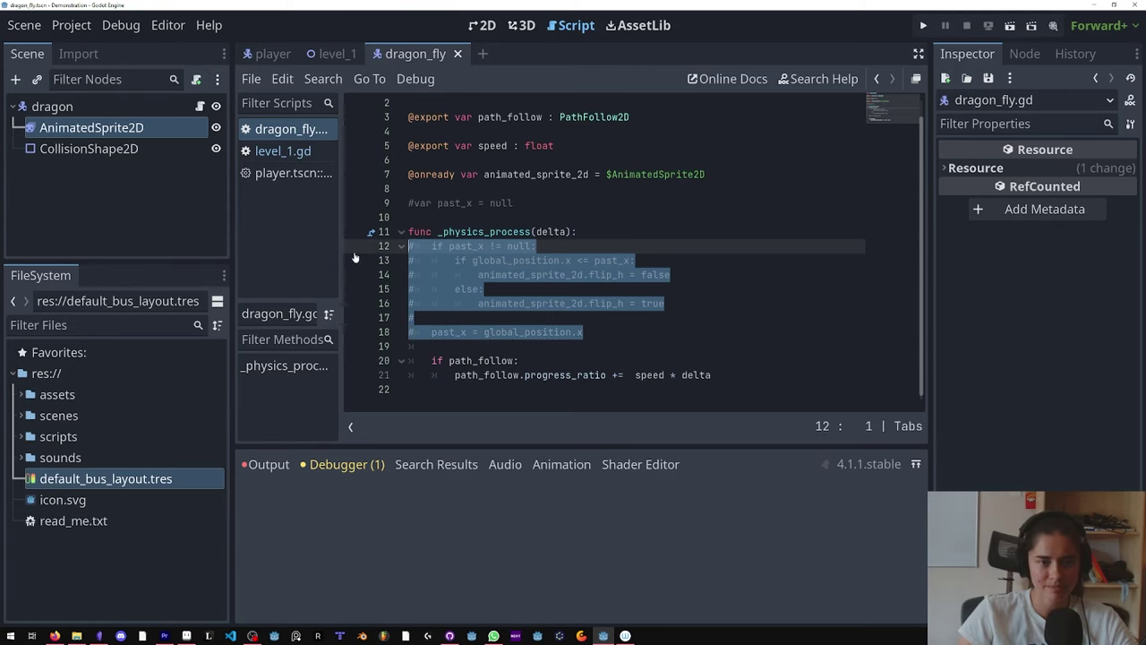
pyautogui.hotkey('ctrl', 'k')
pyautogui.click(537, 203)
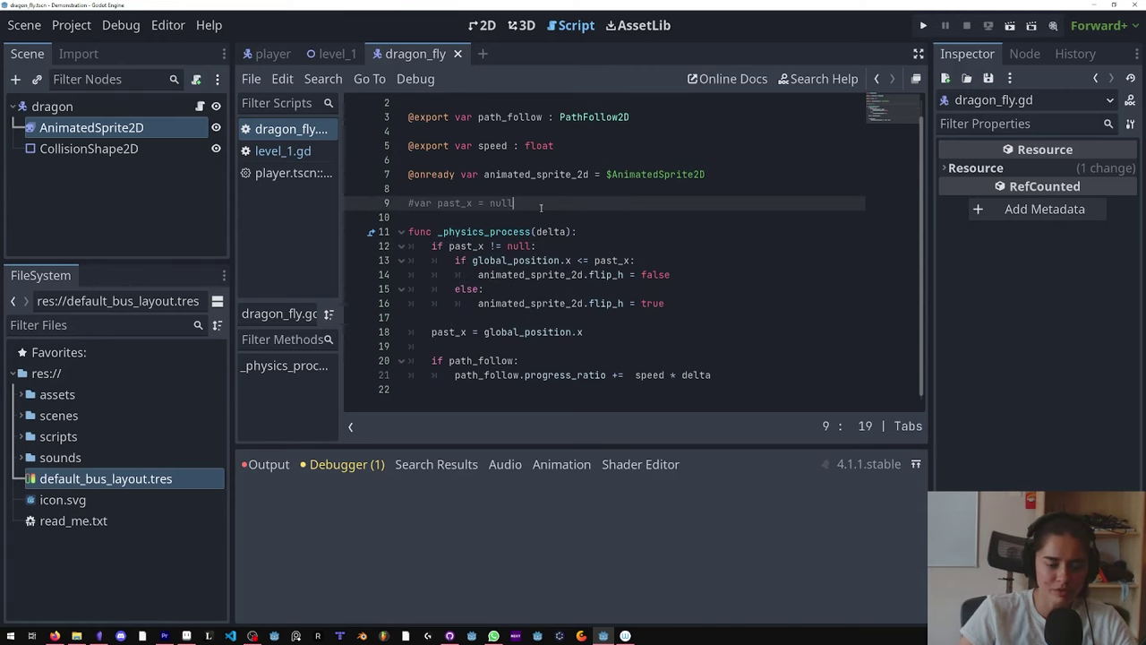
pyautogui.hotkey('ctrl', 'k')
pyautogui.doubleClick(451, 203)
pyautogui.hotkey('ctrl', 's')
# Step: Review the past_x null check, the global_position.x comparison and the flip_h line
pyautogui.doubleClick(465, 246)
pyautogui.click(518, 246)
pyautogui.click(459, 260)
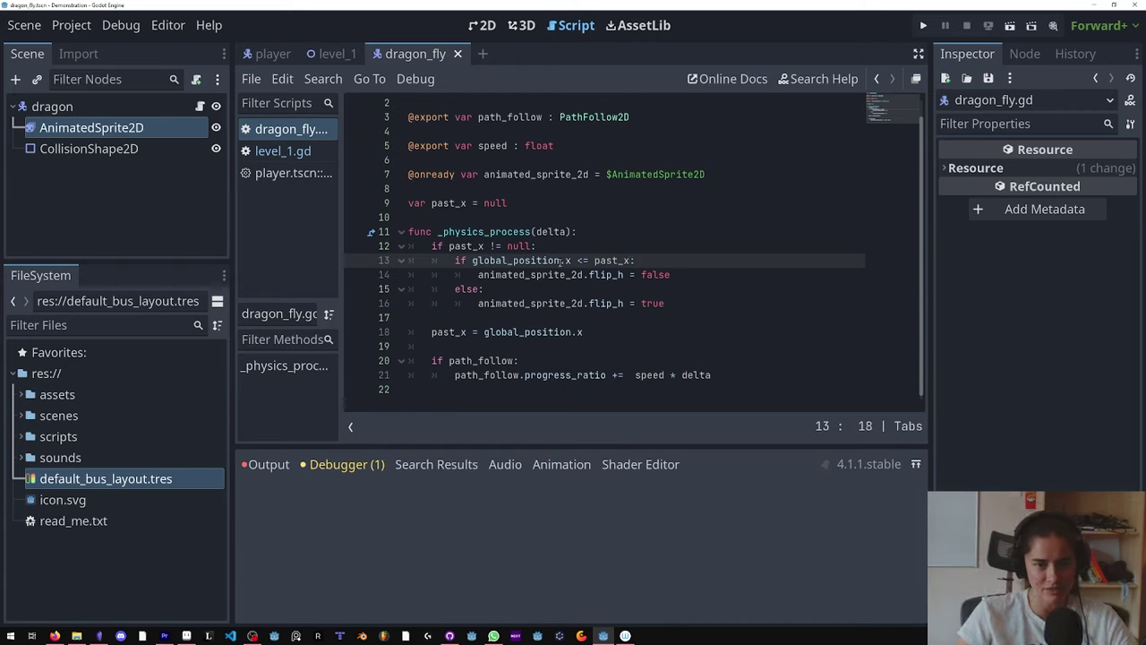
pyautogui.moveTo(571, 261); pyautogui.dragTo(472, 261)
pyautogui.click(578, 260)
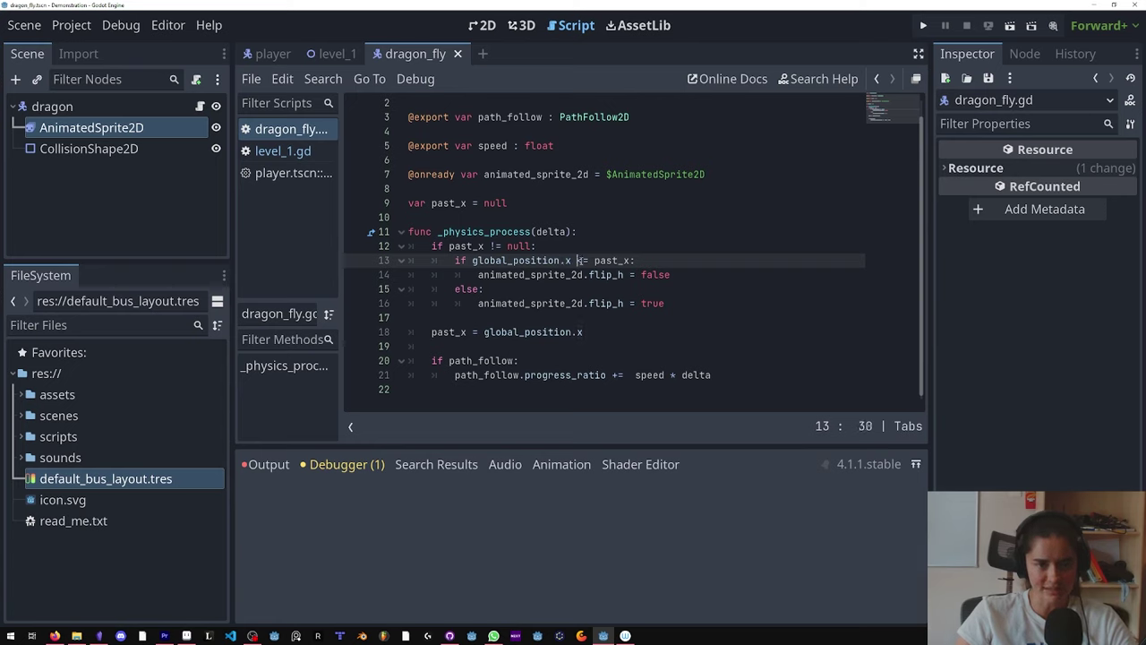
pyautogui.doubleClick(616, 275)
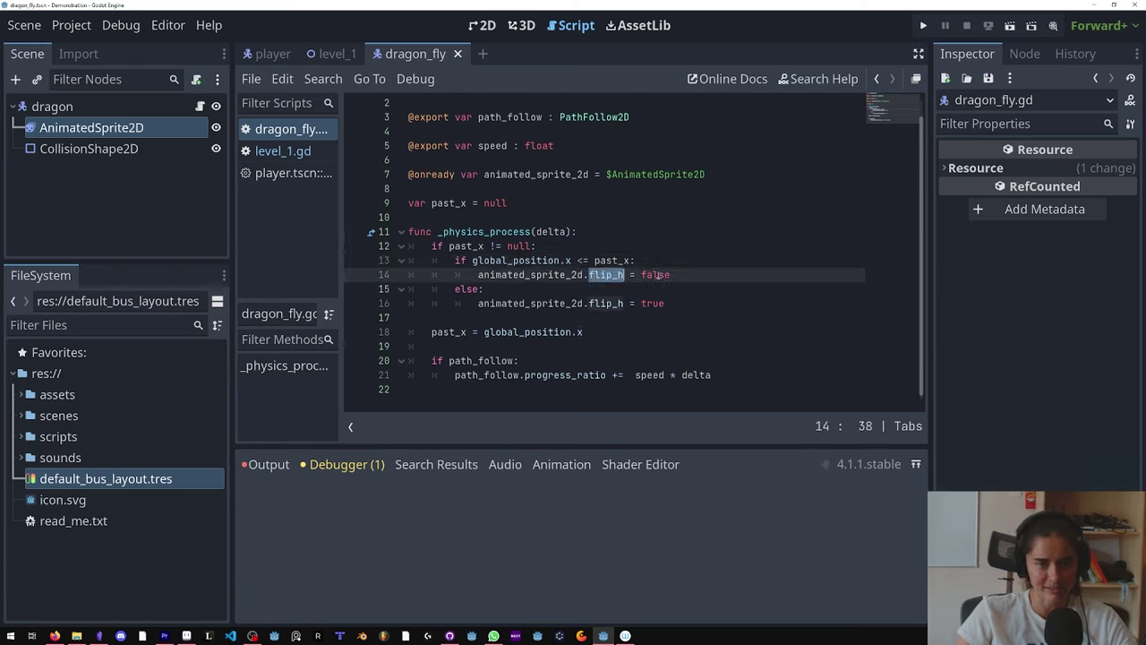
# Step: Preview Flip H on the dragonfly's AnimatedSprite2D in the dragon_fly scene
pyautogui.click(174, 125)
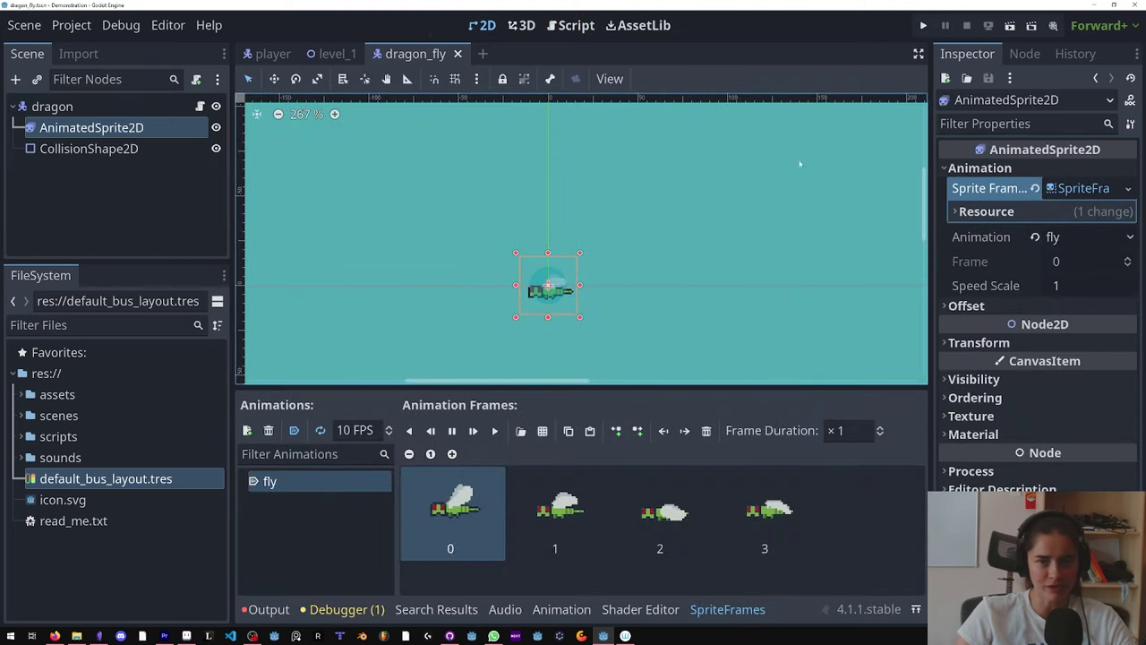
pyautogui.click(967, 305)
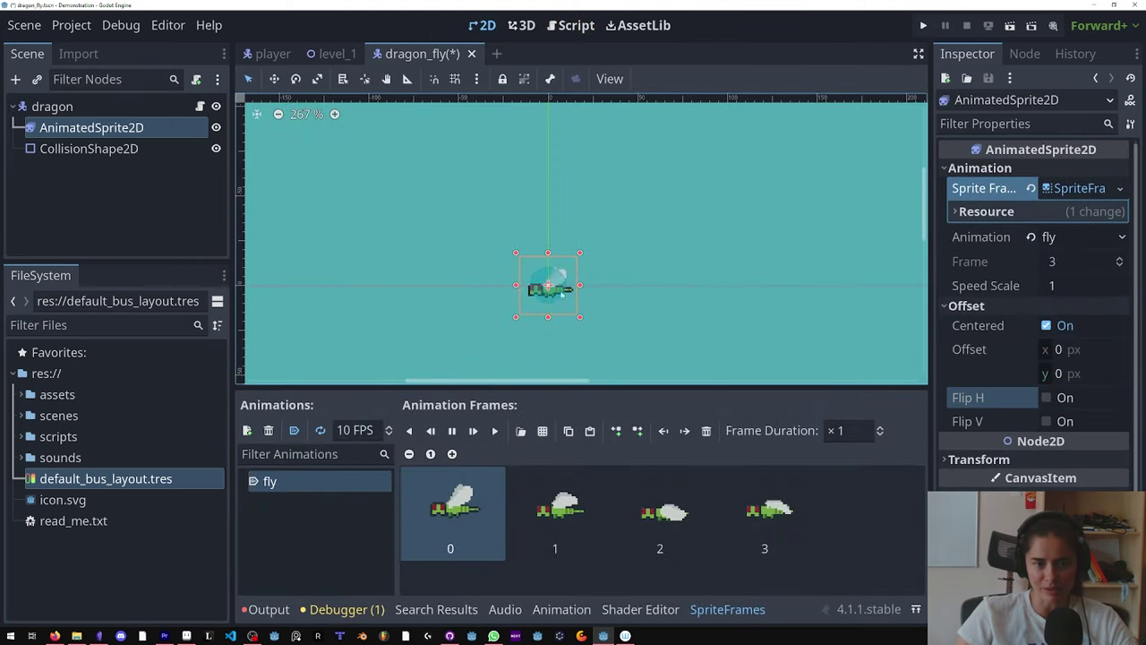
pyautogui.click(1046, 399)
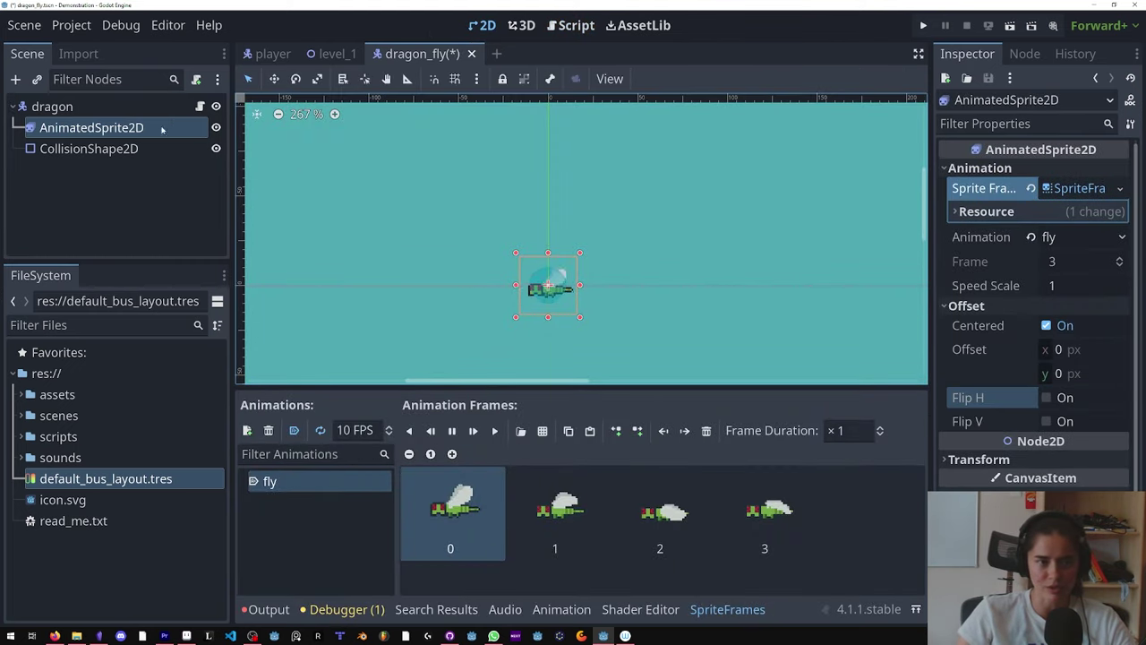
# Step: Review the direction-check block and the past_x = global_position.x assignment on line 18, then save
pyautogui.click(199, 107)
pyautogui.click(597, 303)
pyautogui.moveTo(649, 315); pyautogui.dragTo(422, 242)
pyautogui.click(432, 332)
pyautogui.doubleClick(453, 332)
pyautogui.click(491, 332)
pyautogui.hotkey('shift', 'End')
pyautogui.press('End')
pyautogui.hotkey('ctrl', 's')
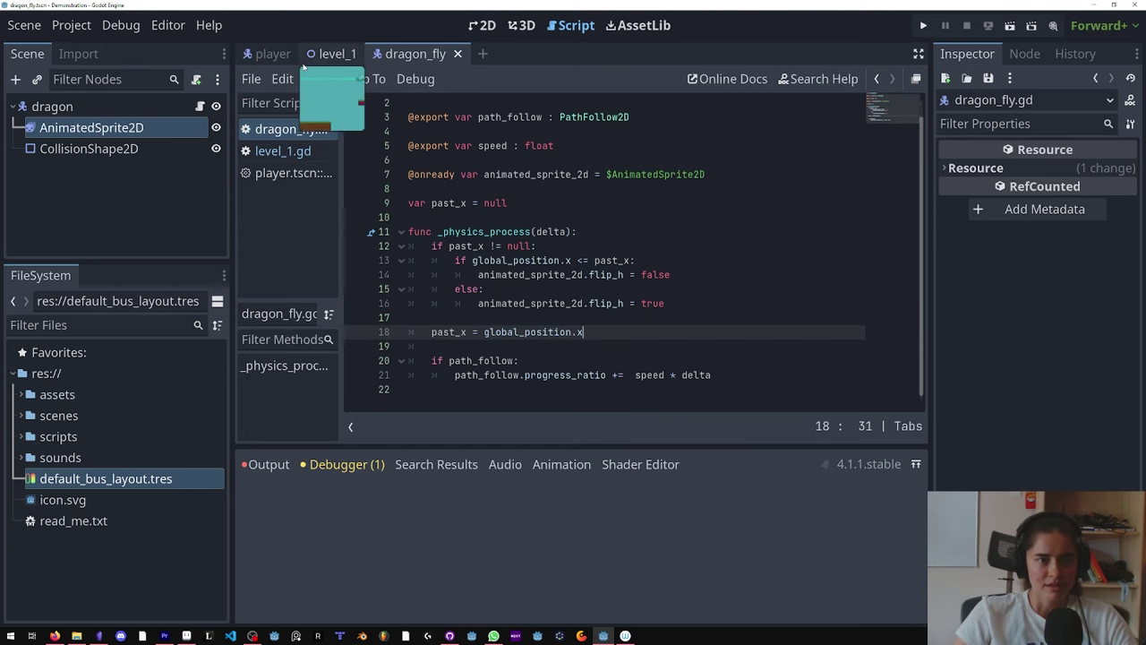
# Step: Run level_1 and move the mushroom right, jump, and left while watching the dragonfly turn
pyautogui.click(337, 54)
pyautogui.click(1010, 26)
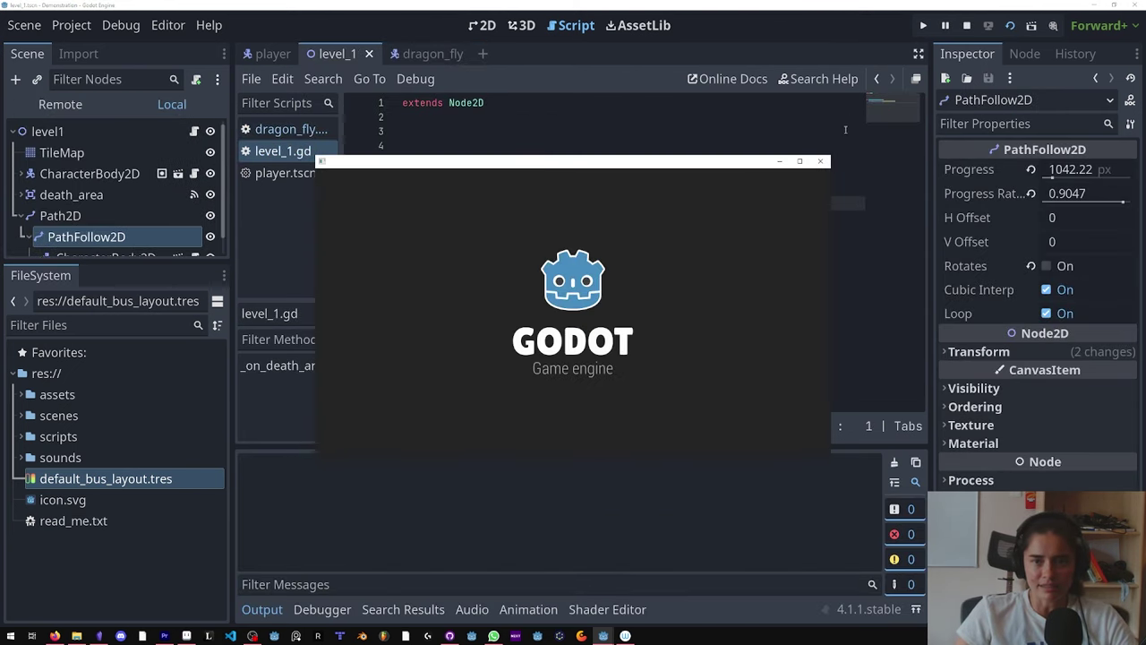
pyautogui.press('Right')
pyautogui.press('space')
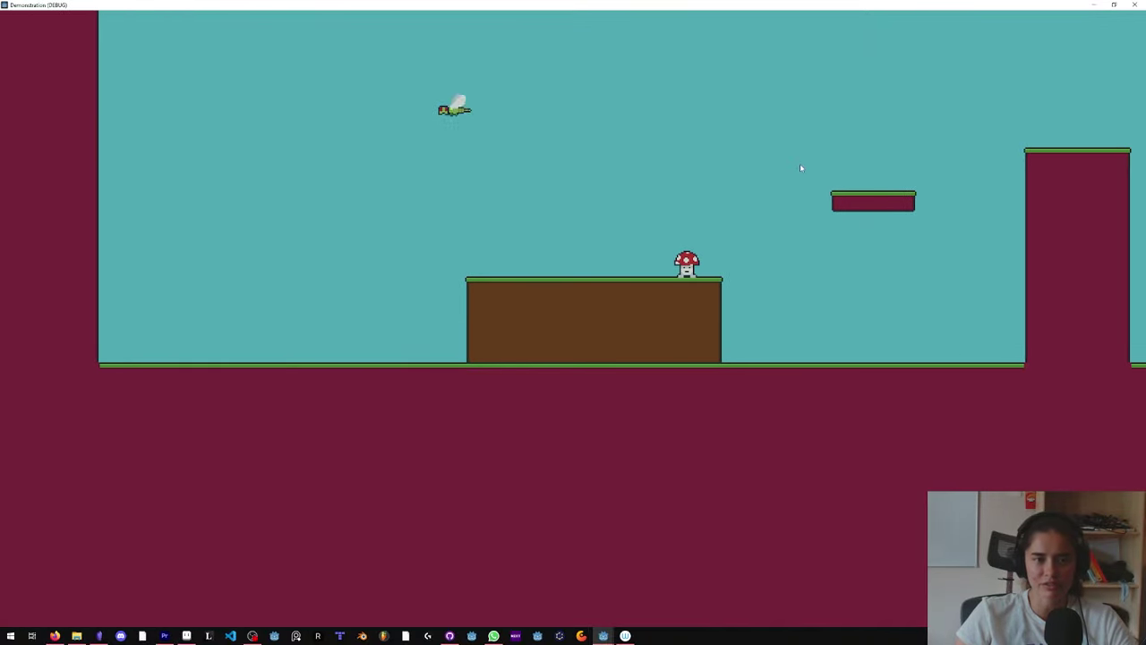
pyautogui.press('Left')
pyautogui.press('Right')
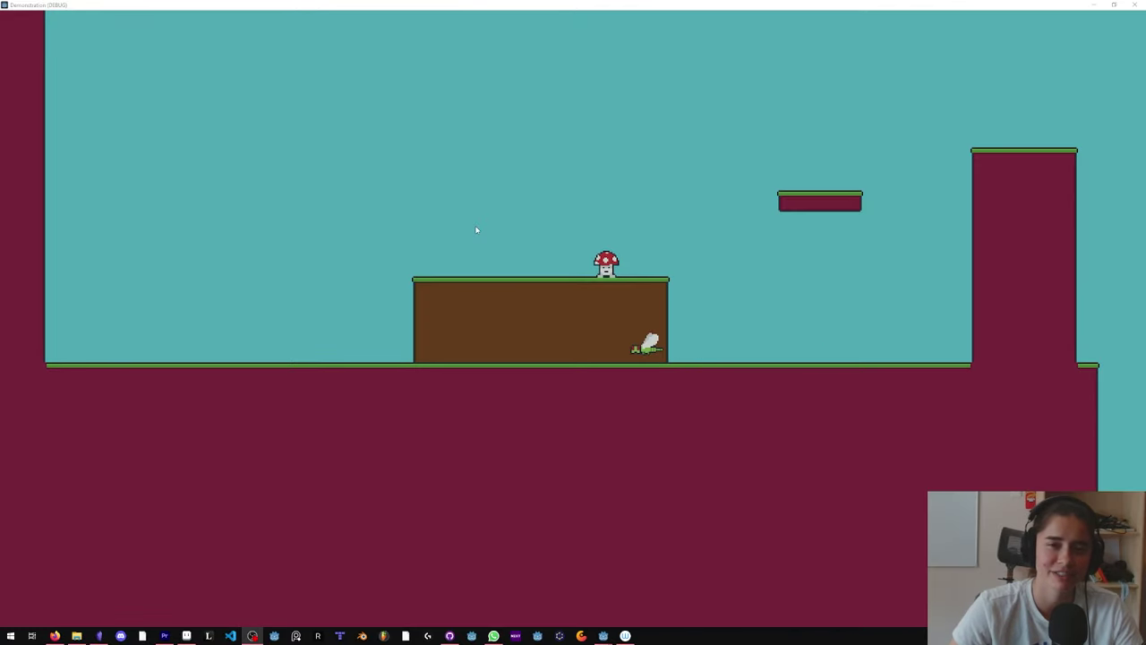